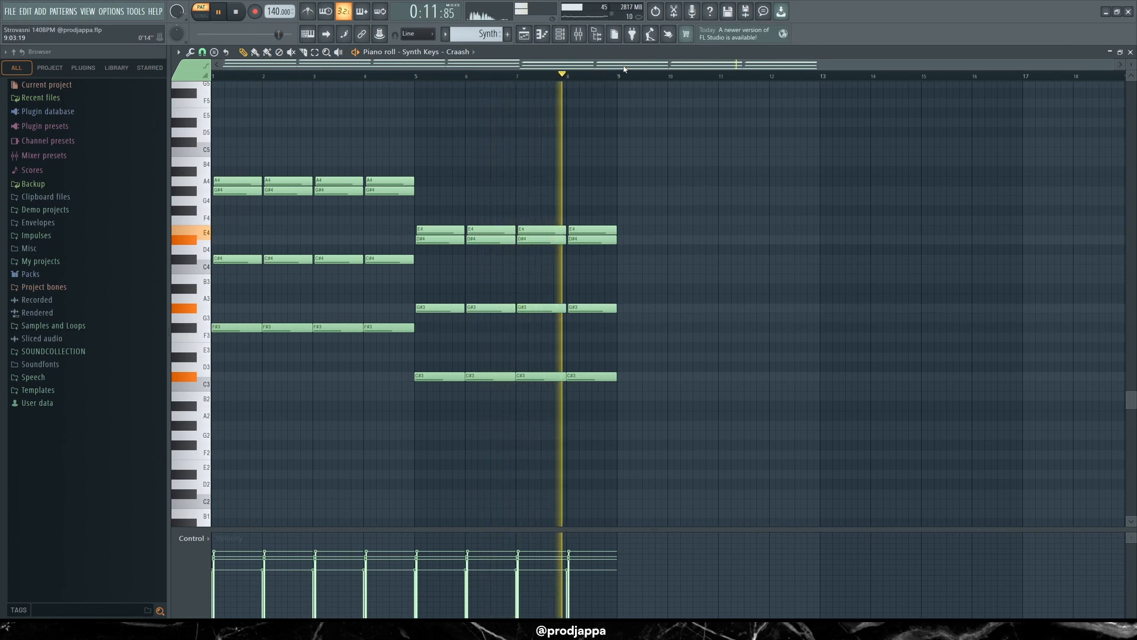
Step: Stop playback and highlight the top A4 notes of the first Synth chord, followed by the top E4 notes of the second
{"action": "key", "text": "space"}
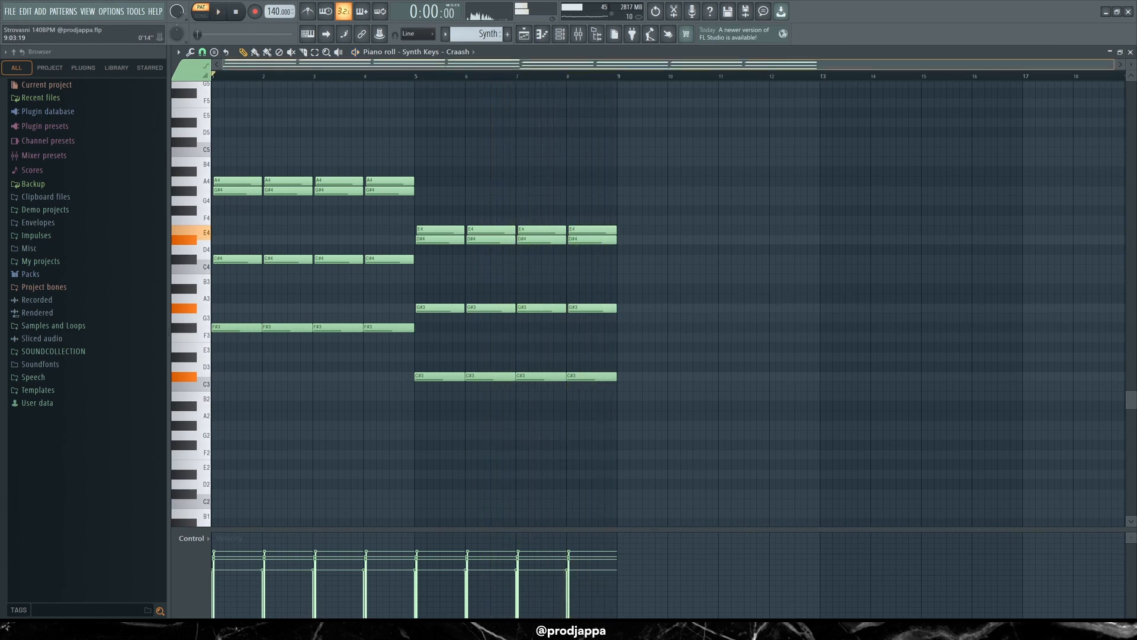
{"action": "scroll", "coordinate": [584, 114], "scroll_direction": "up", "scroll_amount": 1}
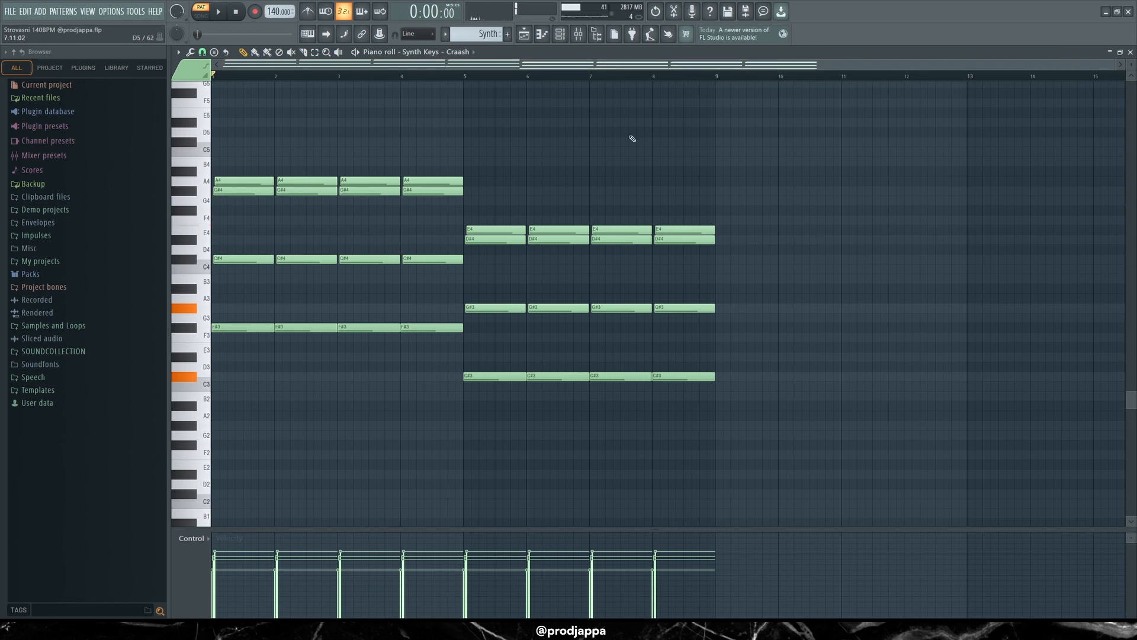
{"action": "left_click_drag", "start_coordinate": [512, 137], "coordinate": [260, 182]}
{"action": "left_click_drag", "start_coordinate": [736, 196], "coordinate": [475, 230]}
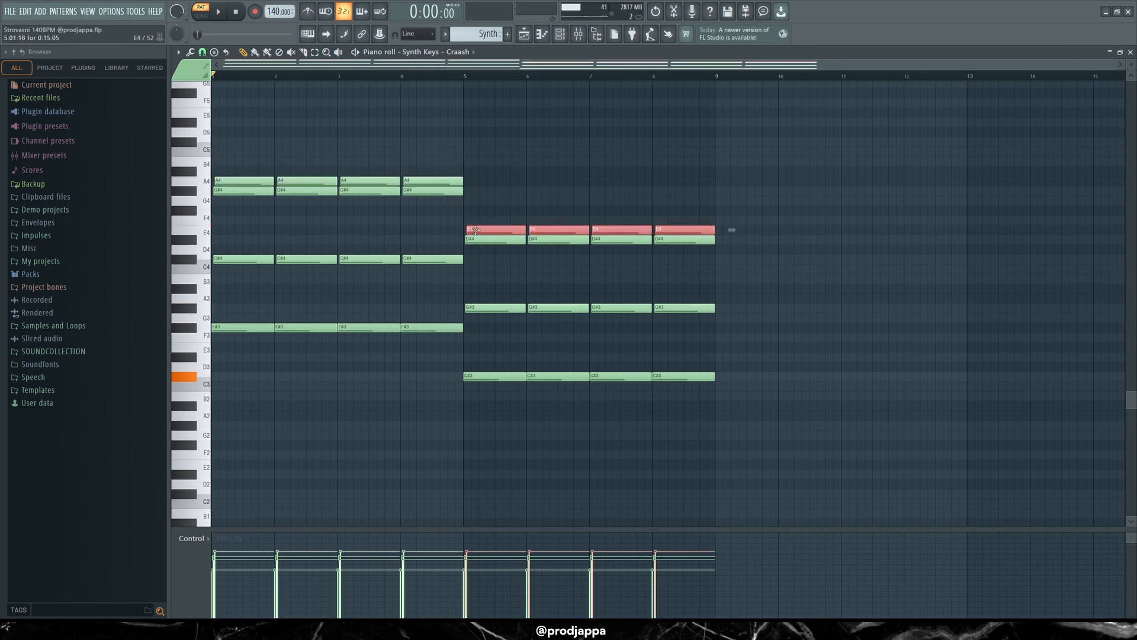
Step: Delete the four A4 notes from the first Synth chord and play the pattern without them
{"action": "left_click_drag", "start_coordinate": [491, 167], "coordinate": [179, 185]}
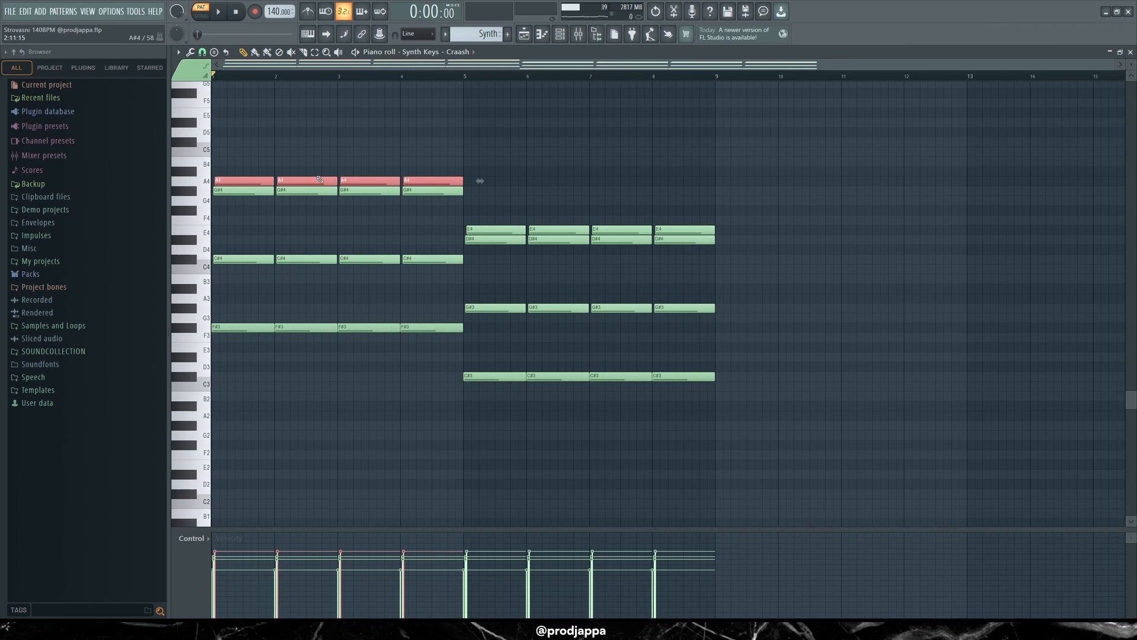
{"action": "key", "text": "Delete"}
{"action": "key", "text": "space"}
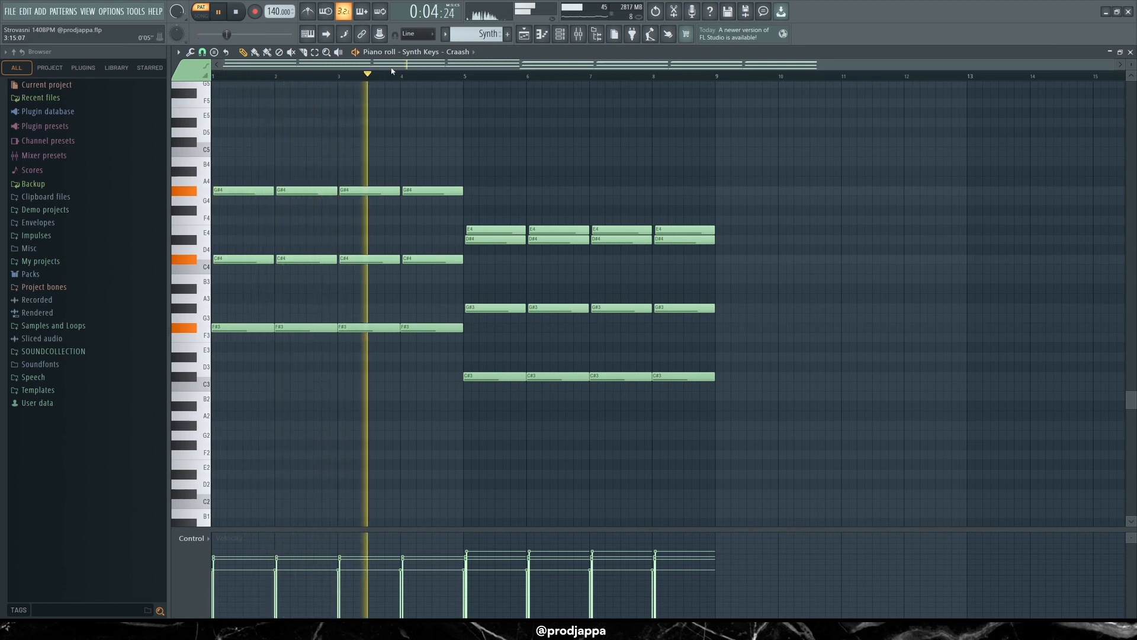
{"action": "key", "text": "space"}
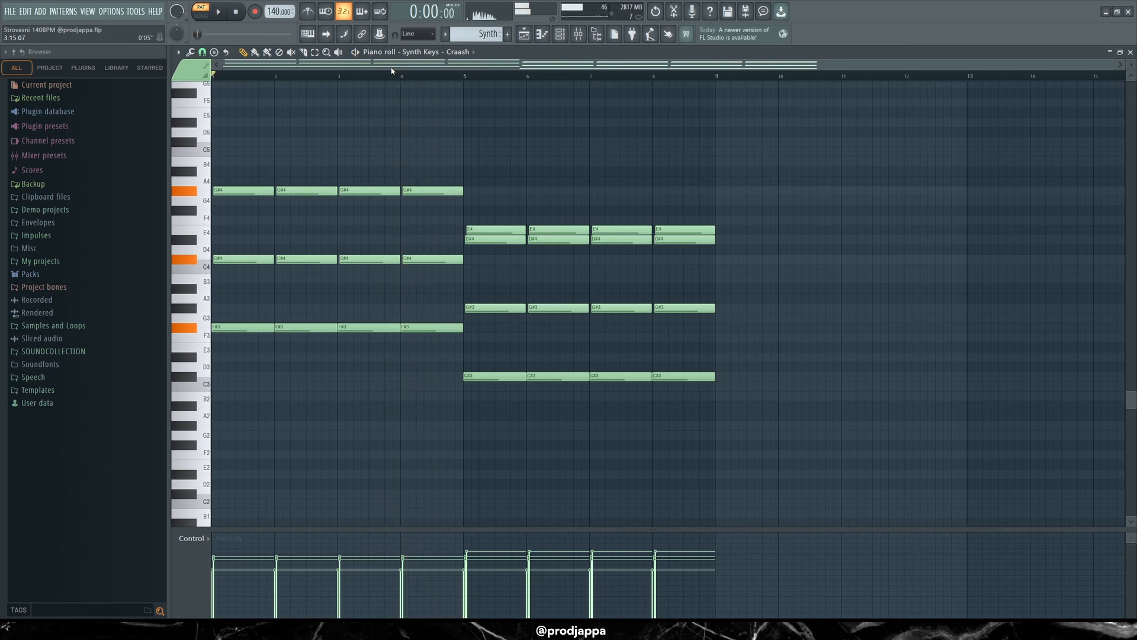
Step: Restore the four A4 notes at the top of the first Synth chord and clear the selection
{"action": "key", "text": "ctrl+v"}
{"action": "scroll", "coordinate": [391, 77], "scroll_direction": "down", "scroll_amount": 1}
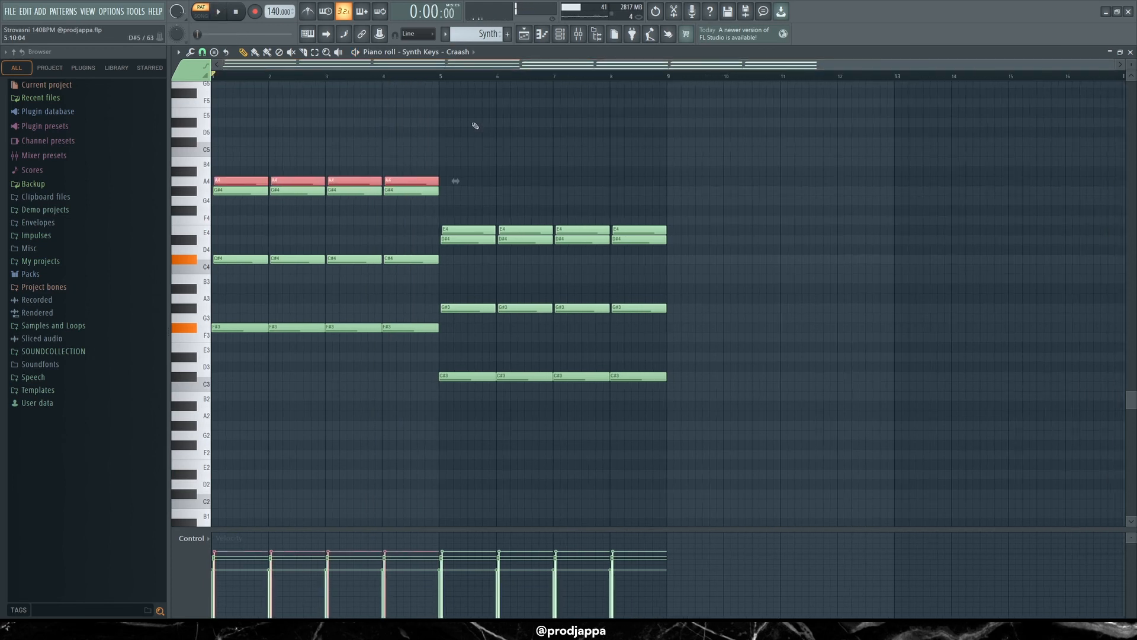
{"action": "left_click", "coordinate": [475, 127], "text": "ctrl"}
Step: Play the Synth pattern with its full chords from the start, and stop during the first chord
{"action": "scroll", "coordinate": [488, 77], "scroll_direction": "down", "scroll_amount": 1}
{"action": "key", "text": "space"}
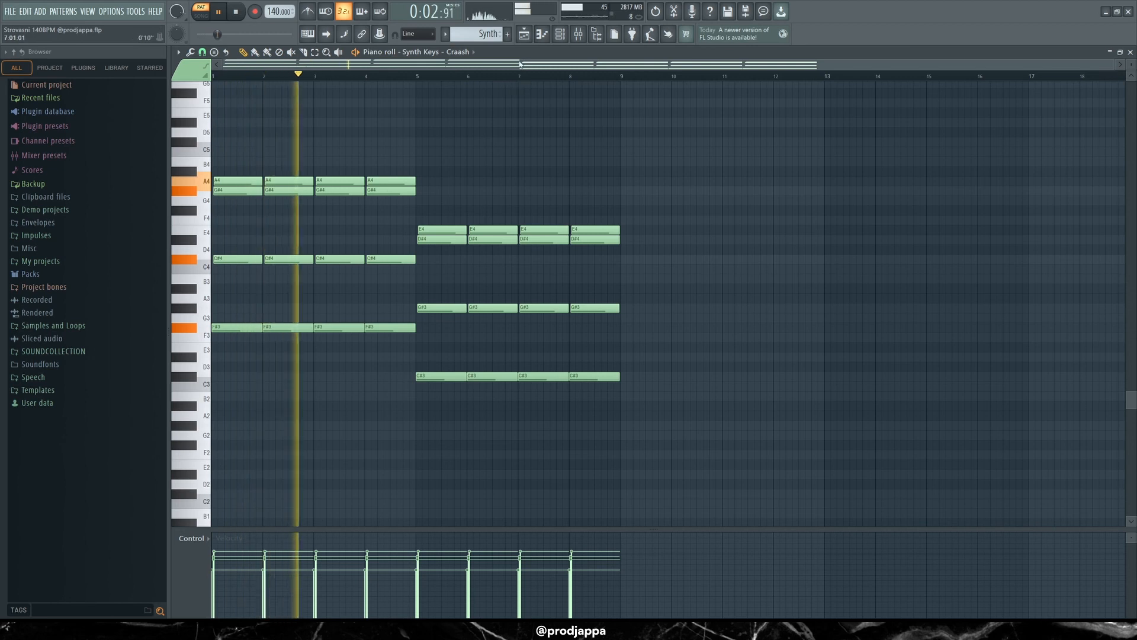
{"action": "scroll", "coordinate": [521, 65], "scroll_direction": "down", "scroll_amount": 1}
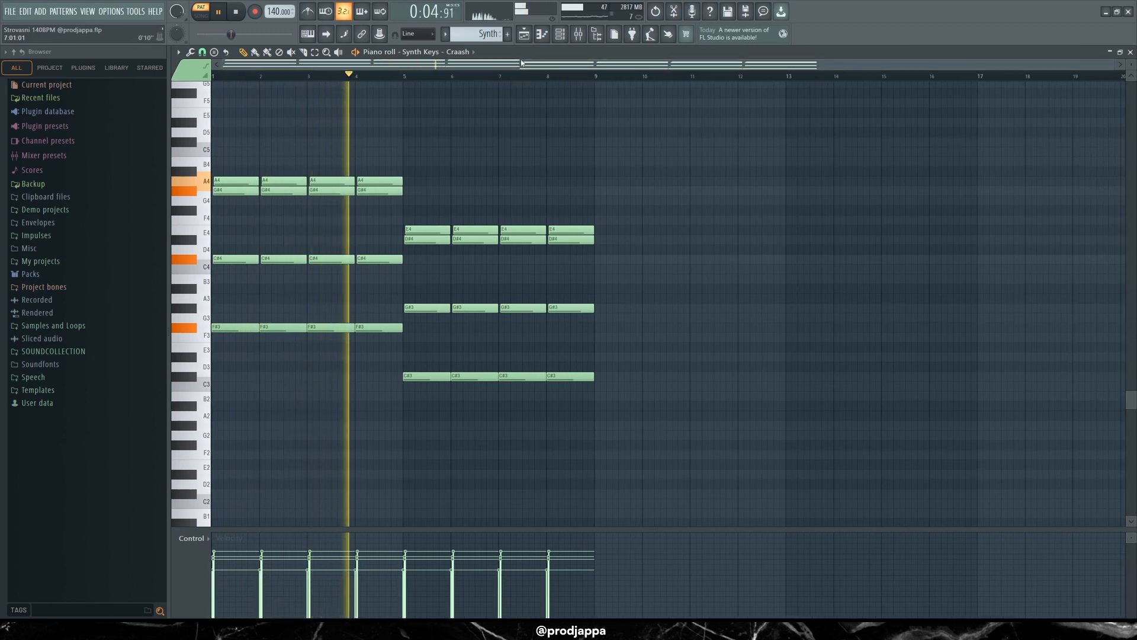
{"action": "scroll", "coordinate": [521, 65], "scroll_direction": "up", "scroll_amount": 1}
{"action": "key", "text": "space"}
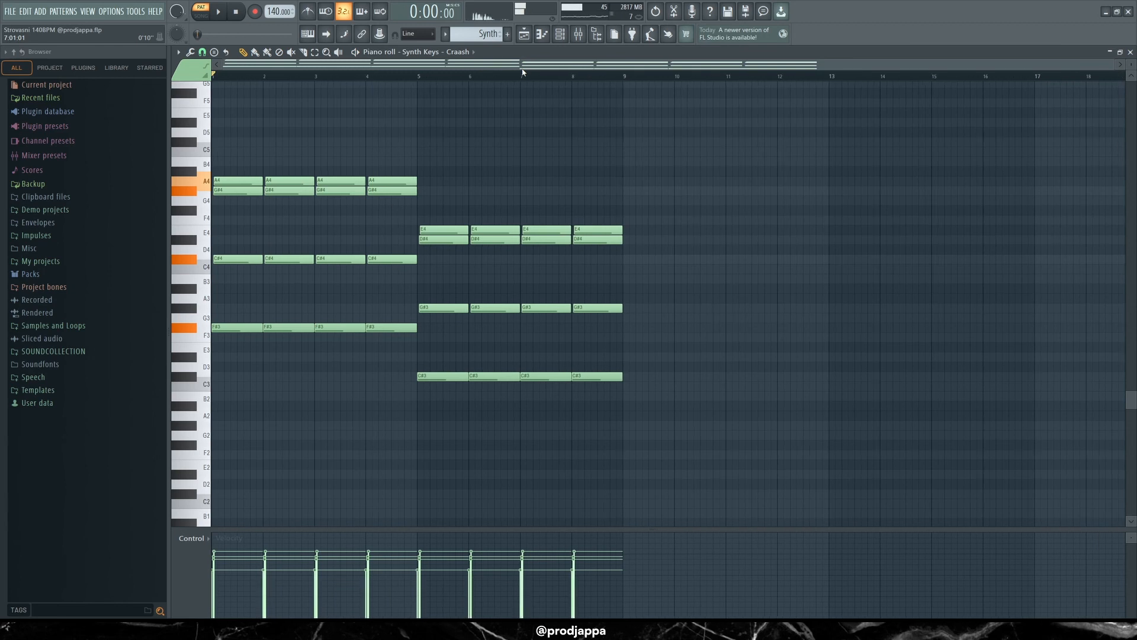
Step: Highlight the notes of each Synth chord in turn and all notes together in the piano roll, and clear the selection
{"action": "key", "text": "F5"}
{"action": "double_click", "coordinate": [443, 94]}
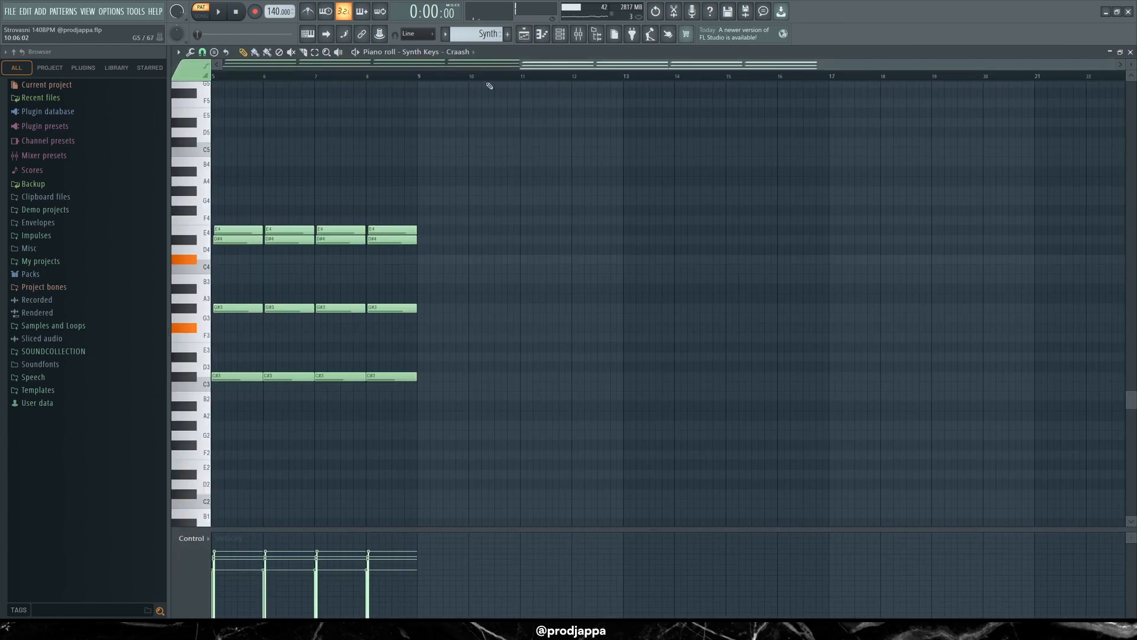
{"action": "left_click_drag", "start_coordinate": [761, 185], "coordinate": [463, 415]}
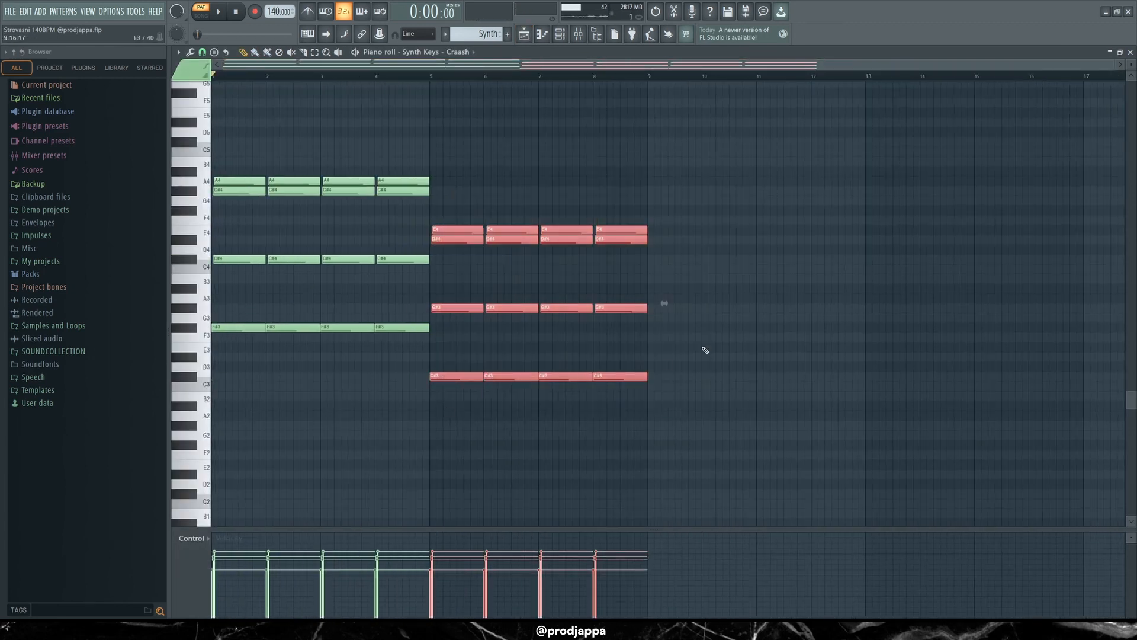
{"action": "scroll", "coordinate": [438, 131], "scroll_direction": "up", "scroll_amount": 1}
{"action": "left_click_drag", "start_coordinate": [419, 137], "coordinate": [196, 362]}
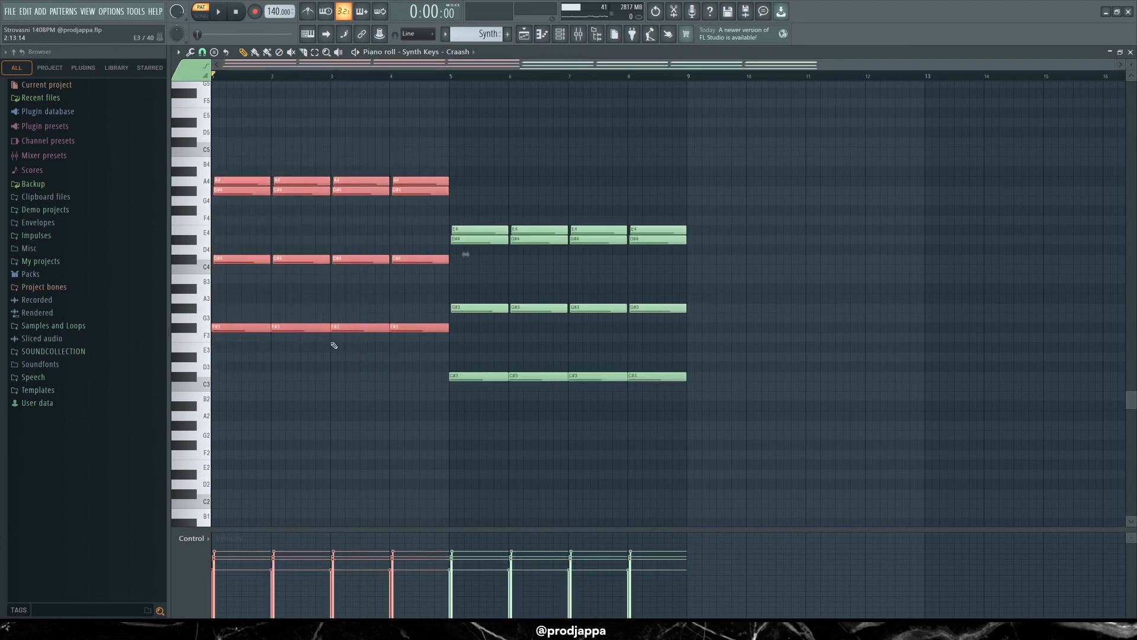
{"action": "left_click_drag", "start_coordinate": [825, 170], "coordinate": [466, 437]}
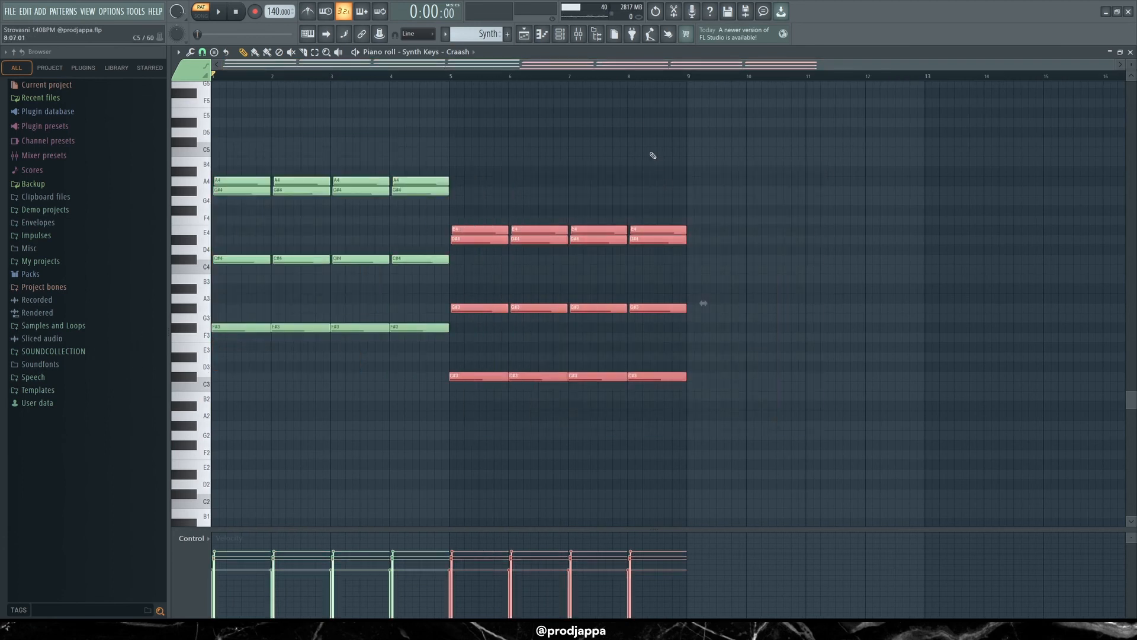
{"action": "left_click_drag", "start_coordinate": [794, 172], "coordinate": [194, 444]}
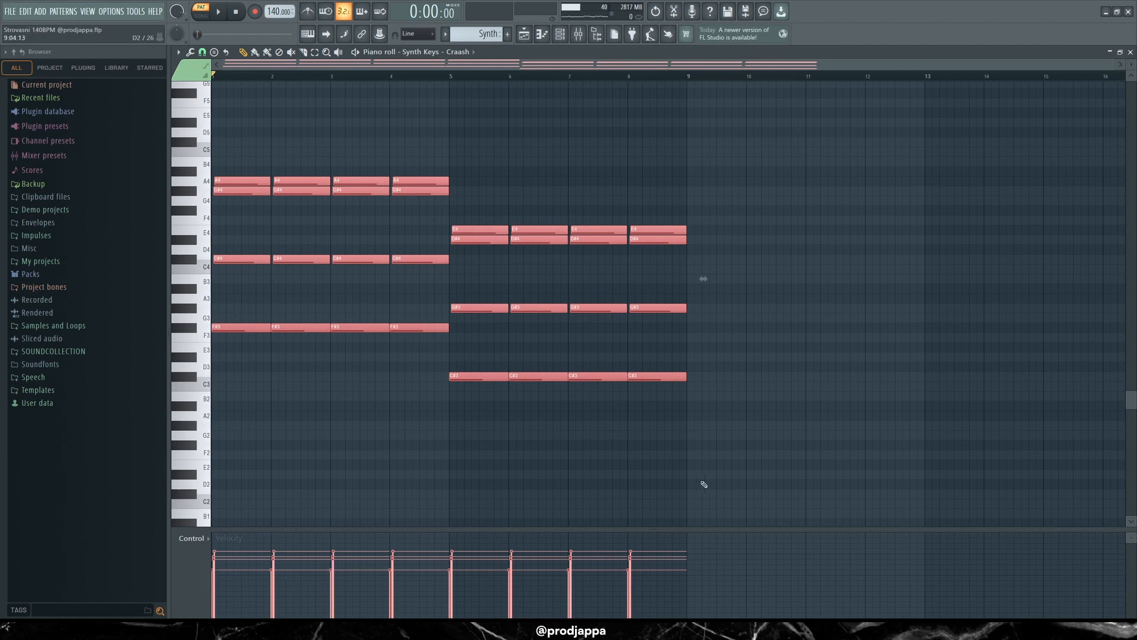
{"action": "left_click", "coordinate": [792, 453], "text": "ctrl"}
{"action": "scroll", "coordinate": [668, 67], "scroll_direction": "down", "scroll_amount": 1}
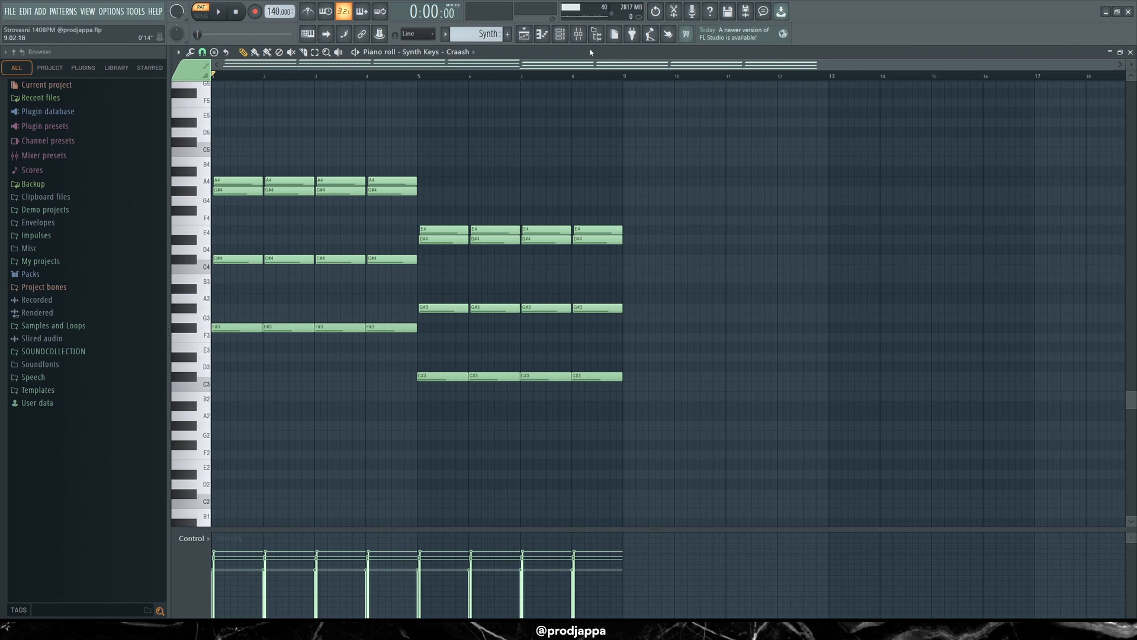
Step: Examine the S1 Imager Stereo settings on mixer Insert 1 and close the plugin
{"action": "left_click", "coordinate": [578, 34]}
{"action": "left_click", "coordinate": [241, 243]}
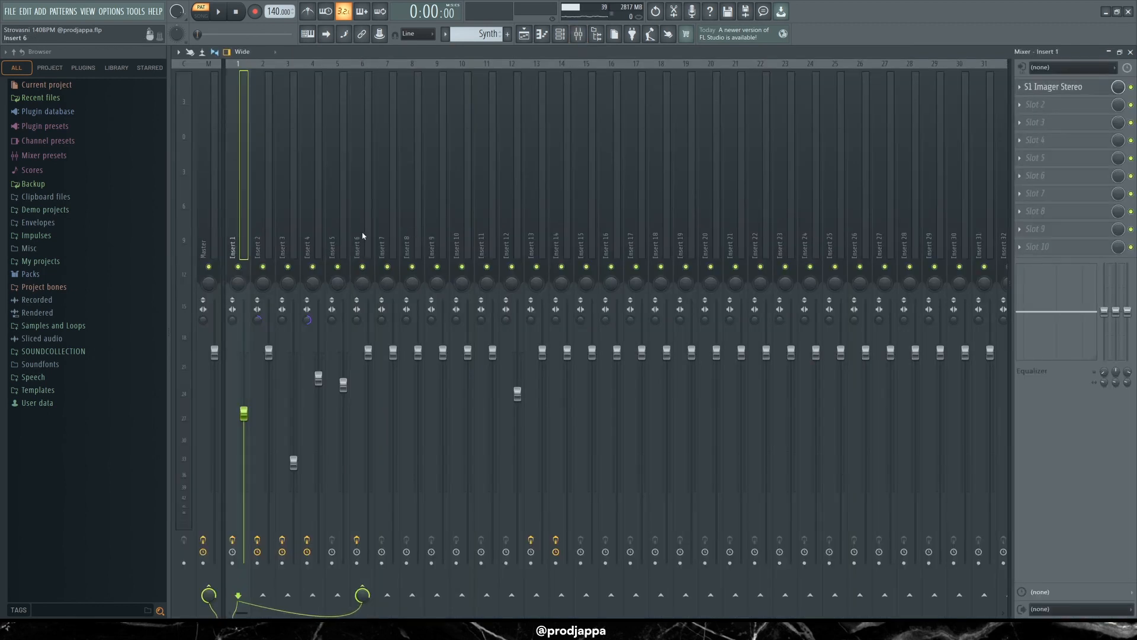
{"action": "left_click", "coordinate": [1073, 89]}
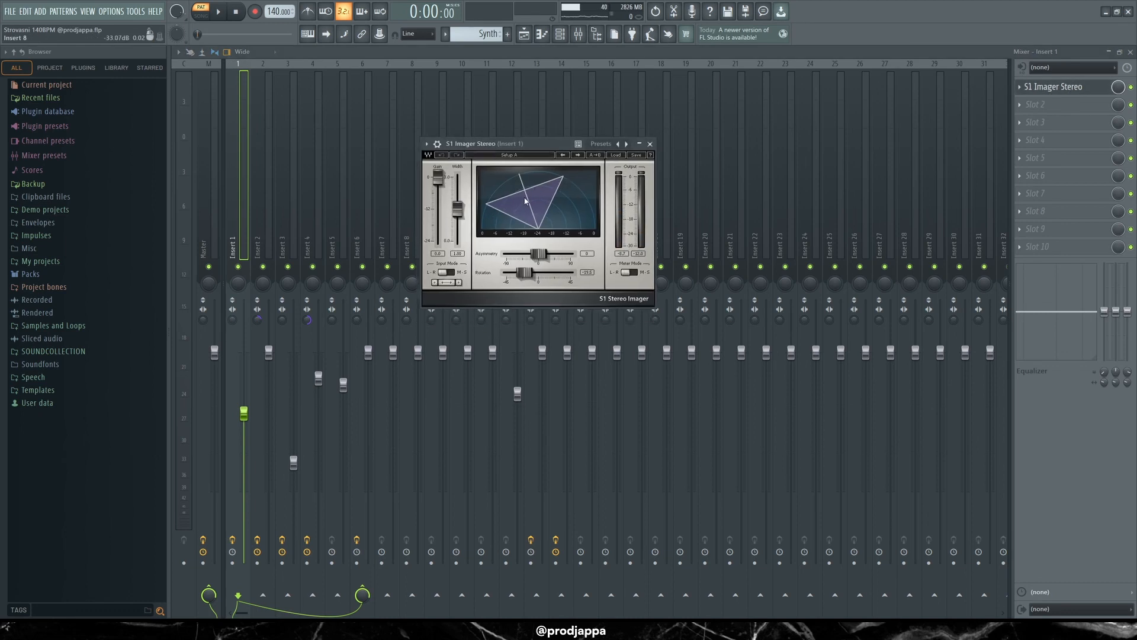
{"action": "left_click", "coordinate": [650, 143]}
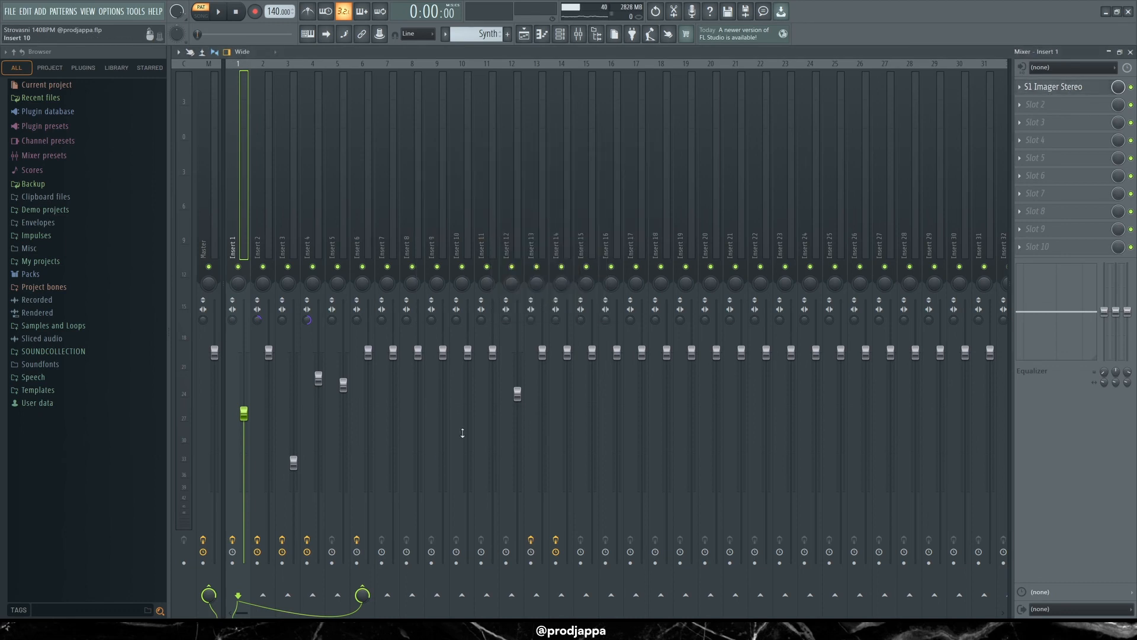
Step: Examine the ValhallaVintageVerb reverb settings on mixer Insert 6 and close the plugin
{"action": "left_click", "coordinate": [358, 230]}
{"action": "left_click", "coordinate": [1060, 90]}
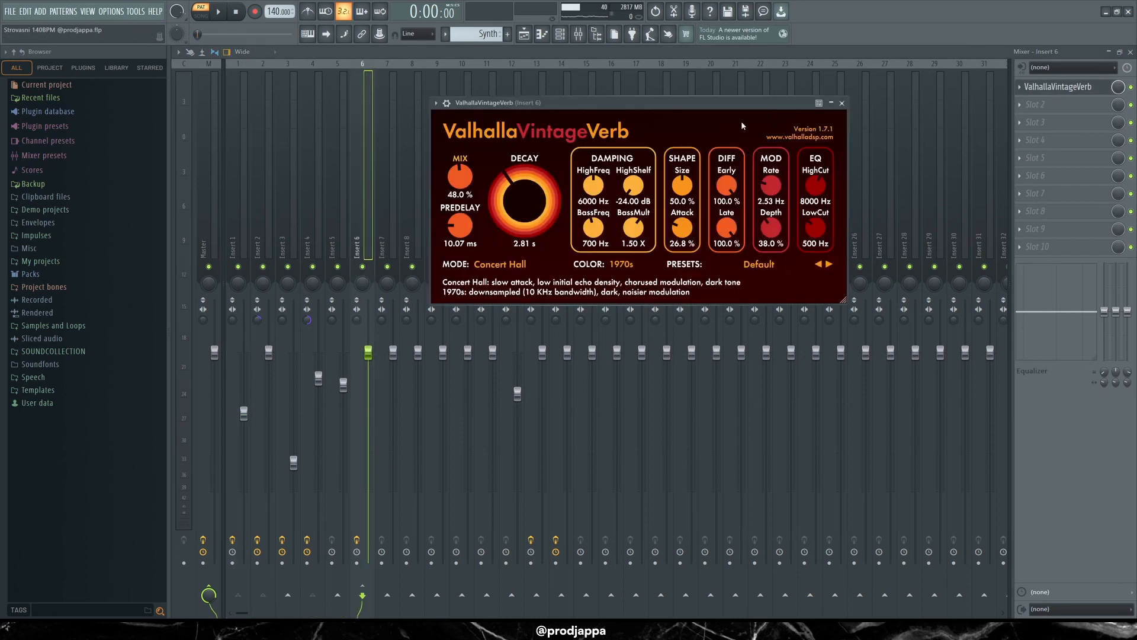
{"action": "left_click_drag", "start_coordinate": [718, 106], "coordinate": [689, 108]}
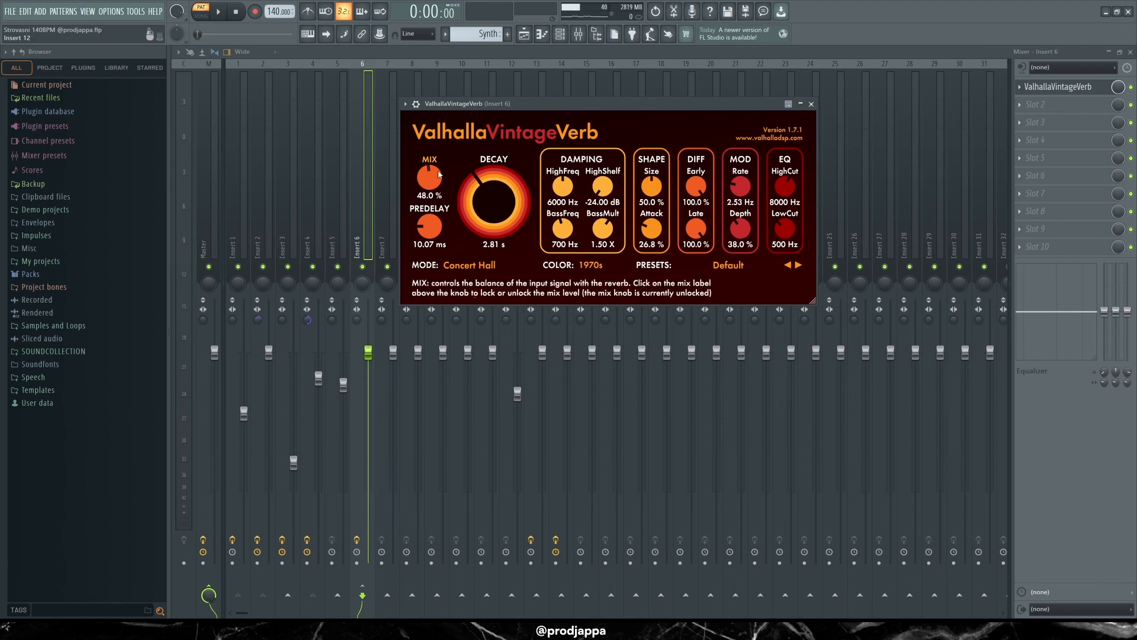
{"action": "left_click", "coordinate": [812, 103]}
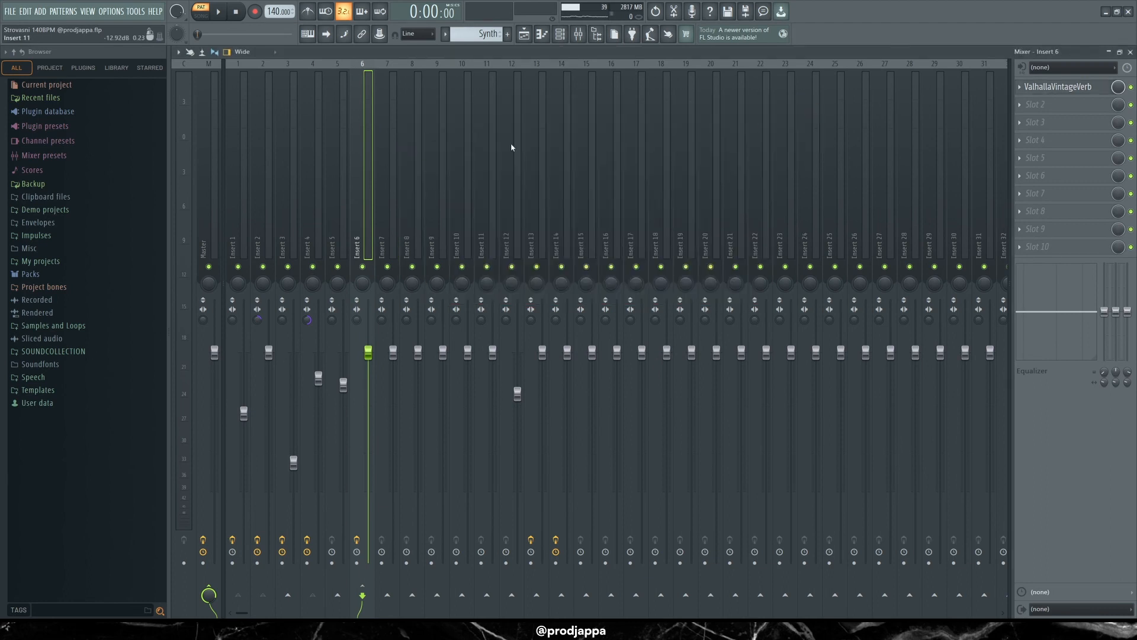
Step: Open the Harp pattern from the playlist in the piano roll
{"action": "left_click", "coordinate": [525, 35]}
{"action": "scroll", "coordinate": [403, 80], "scroll_direction": "up", "scroll_amount": 1}
{"action": "double_click", "coordinate": [366, 112]}
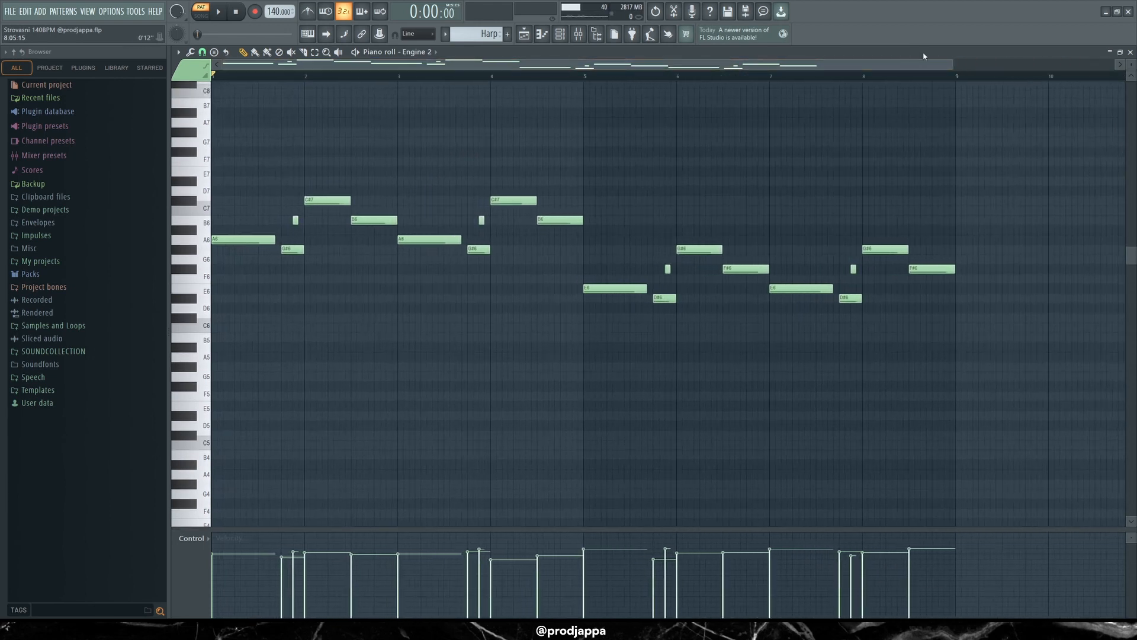
Step: Examine the effects chain on mixer Insert 2 and go back to the playlist
{"action": "key", "text": "F9"}
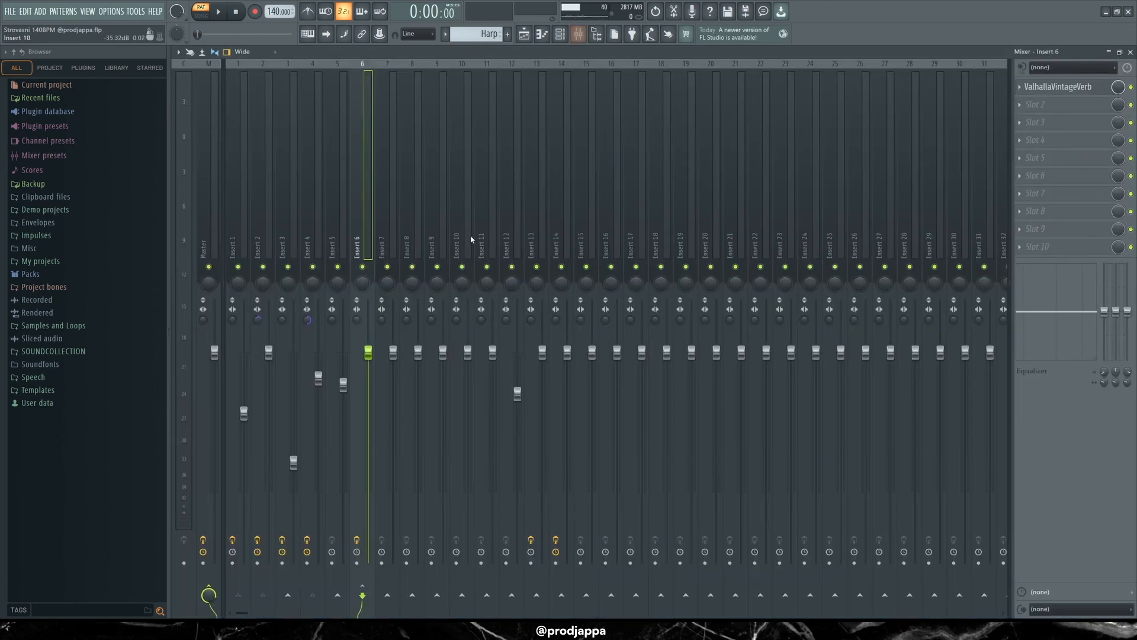
{"action": "left_click", "coordinate": [267, 247]}
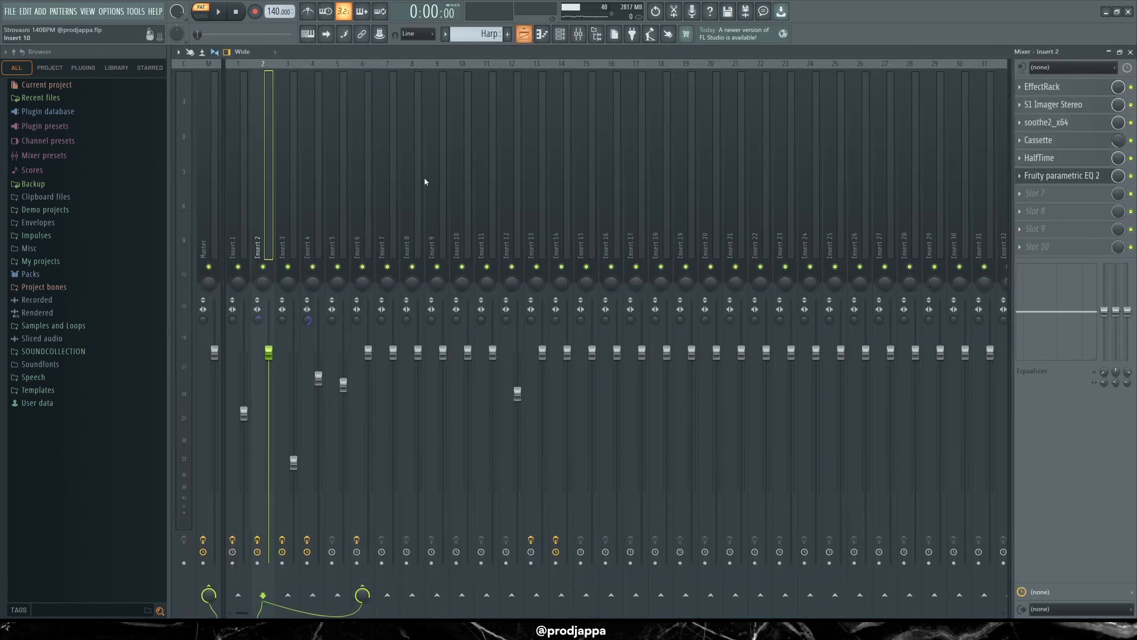
{"action": "key", "text": "F5"}
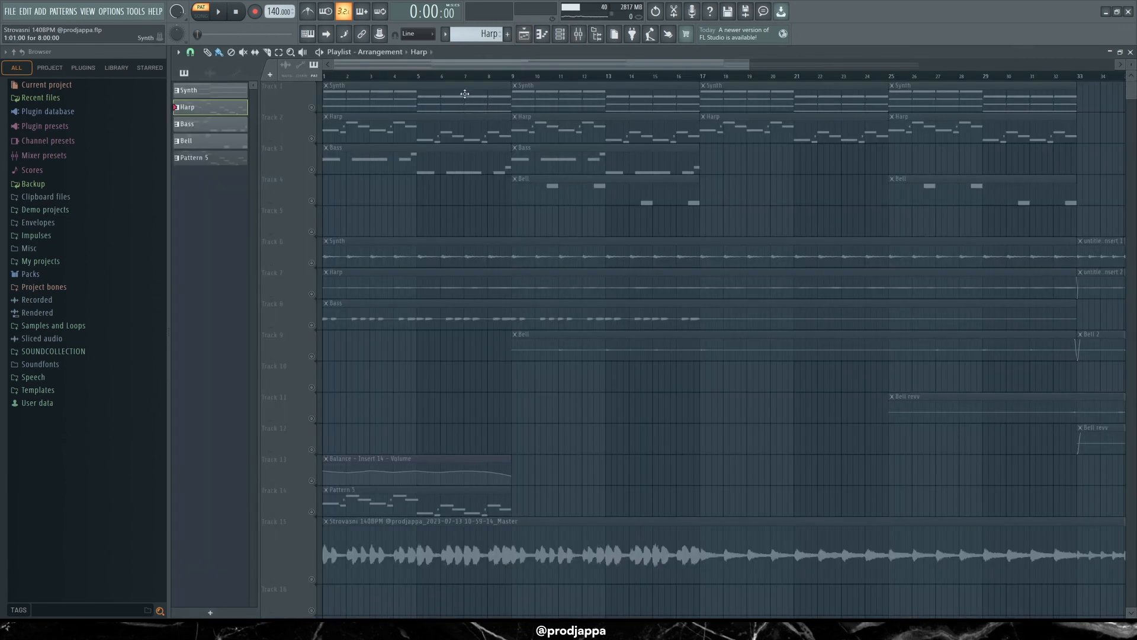
Step: Play the Harp melody in the piano roll through to its last note and stop playback
{"action": "key", "text": "F7"}
{"action": "left_click_drag", "start_coordinate": [461, 65], "coordinate": [462, 65]}
{"action": "scroll", "coordinate": [480, 145], "scroll_direction": "up", "scroll_amount": 1}
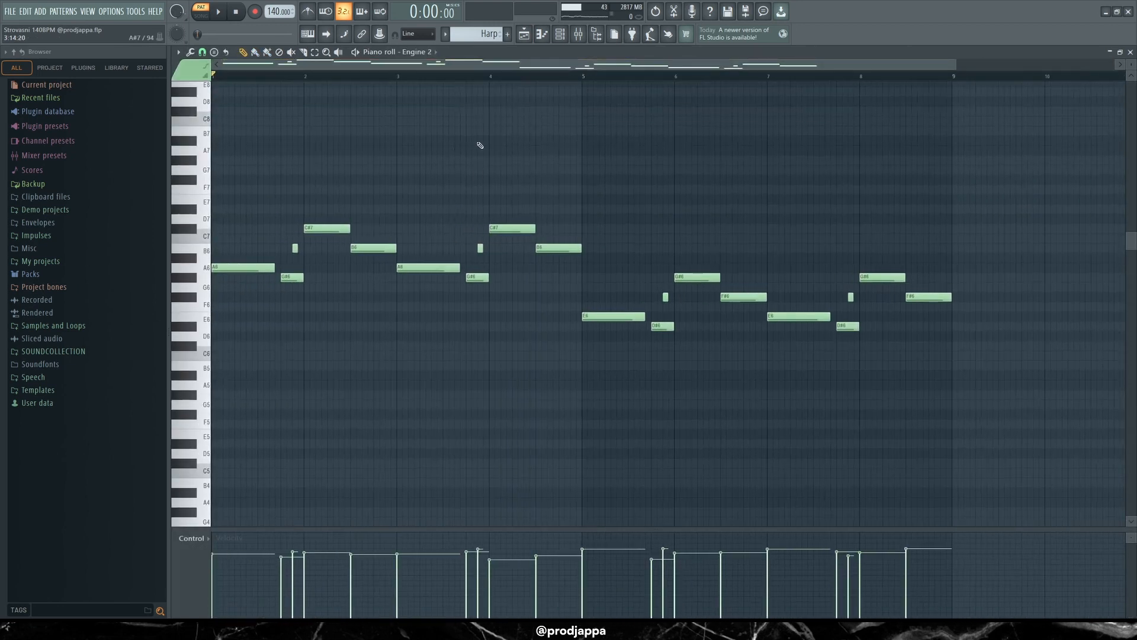
{"action": "left_click_drag", "start_coordinate": [551, 65], "coordinate": [553, 58]}
{"action": "key", "text": "space"}
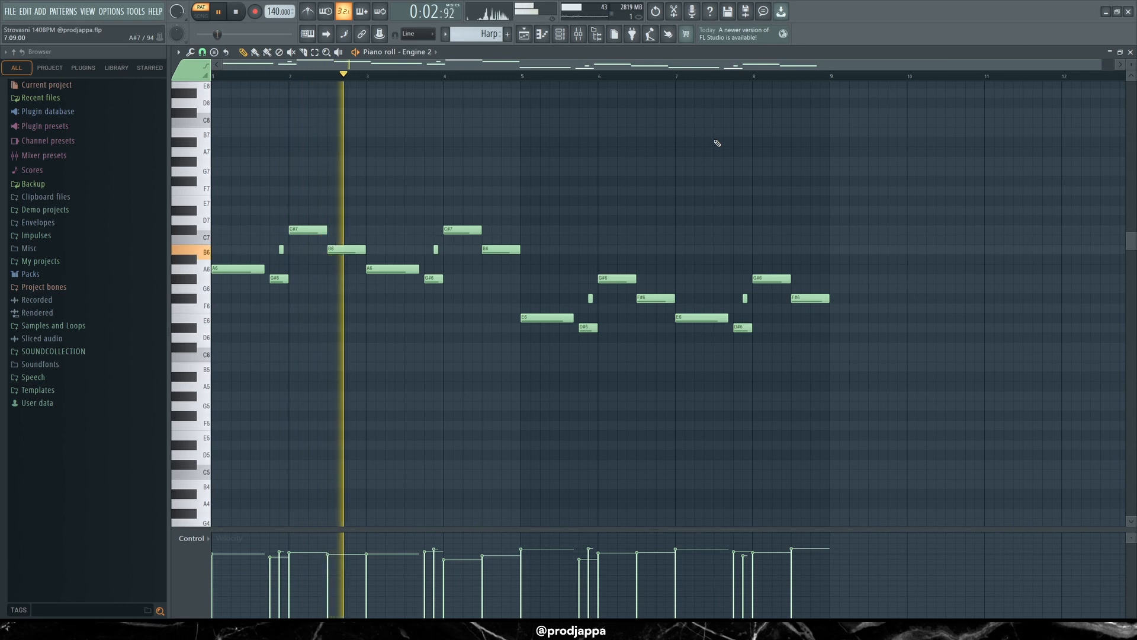
{"action": "left_click_drag", "start_coordinate": [741, 64], "coordinate": [743, 61]}
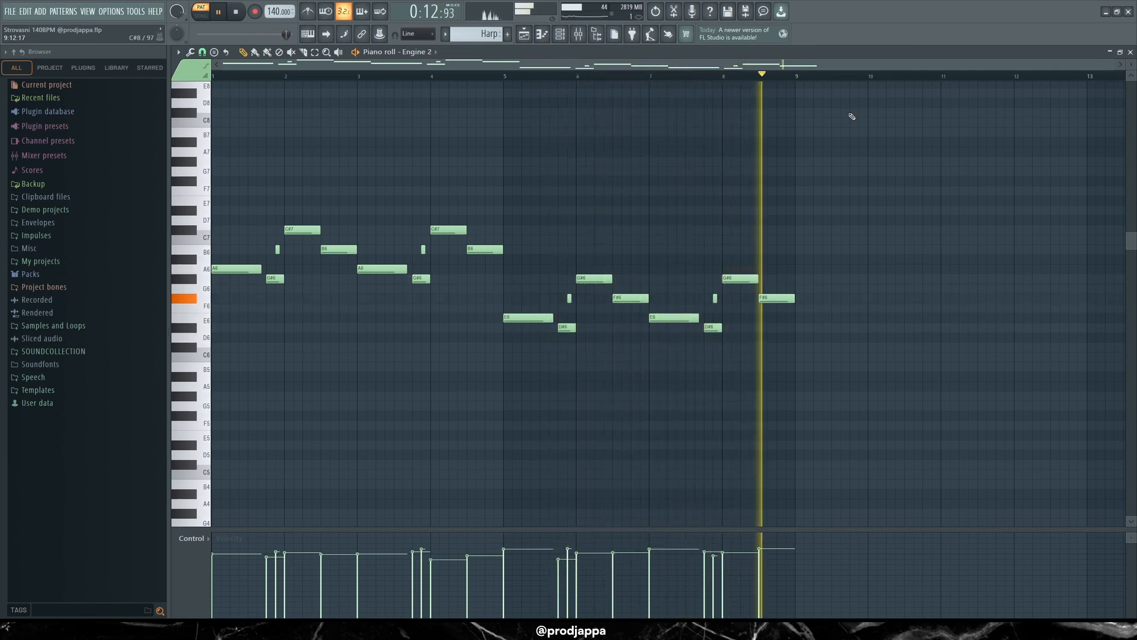
{"action": "key", "text": "space"}
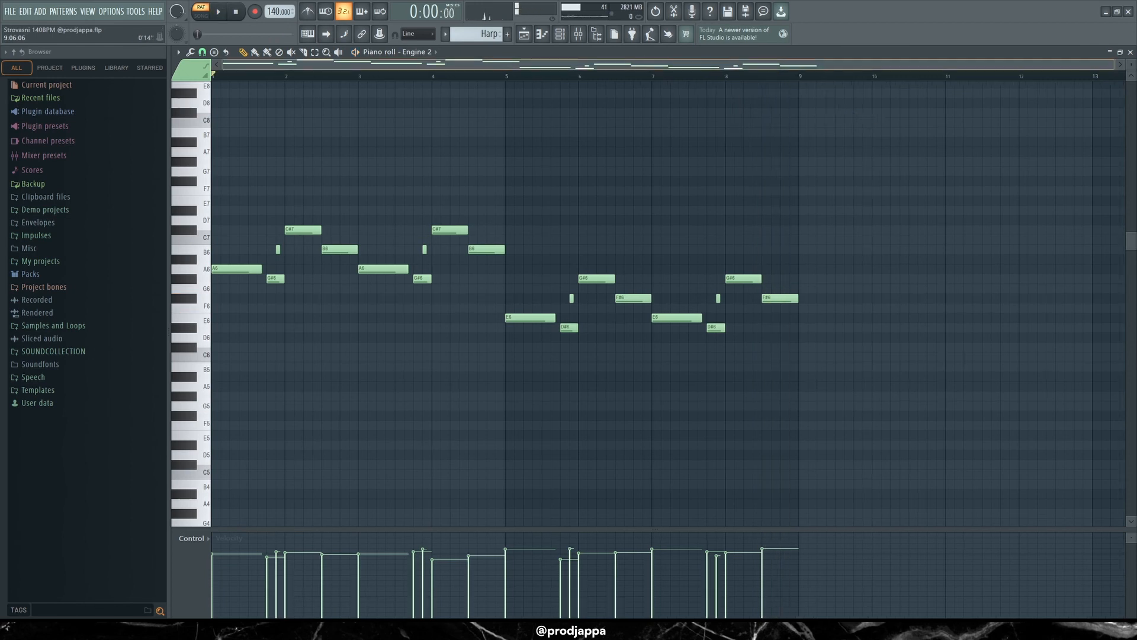
Step: Highlight the Harp melody's lower notes in bars 5 to 8
{"action": "scroll", "coordinate": [604, 159], "scroll_direction": "up", "scroll_amount": 1}
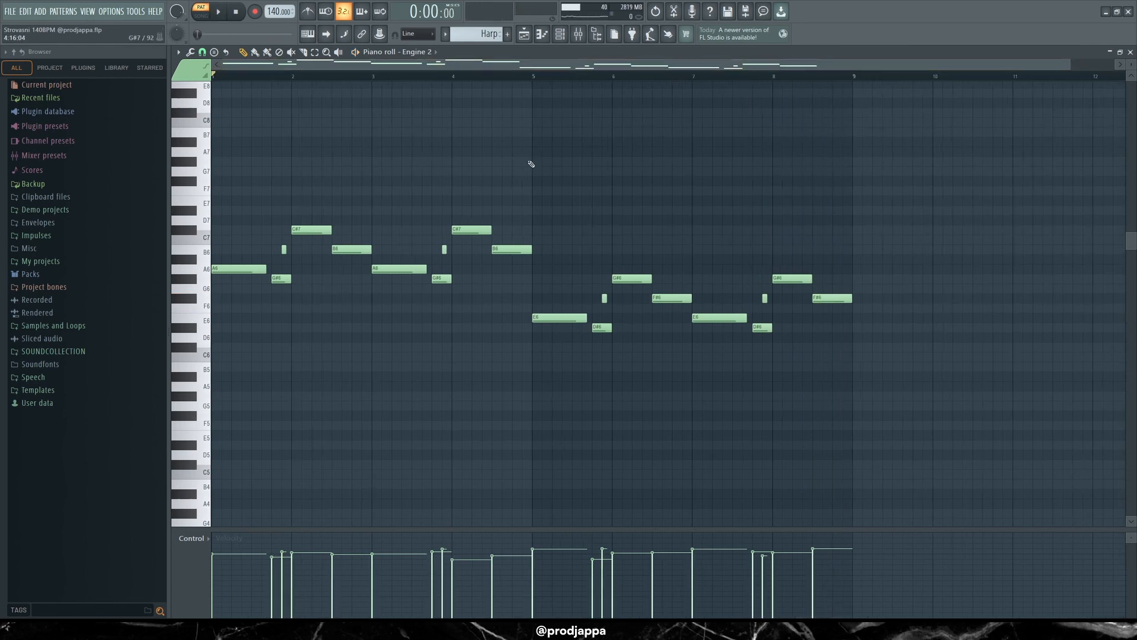
{"action": "left_click_drag", "start_coordinate": [983, 236], "coordinate": [569, 390]}
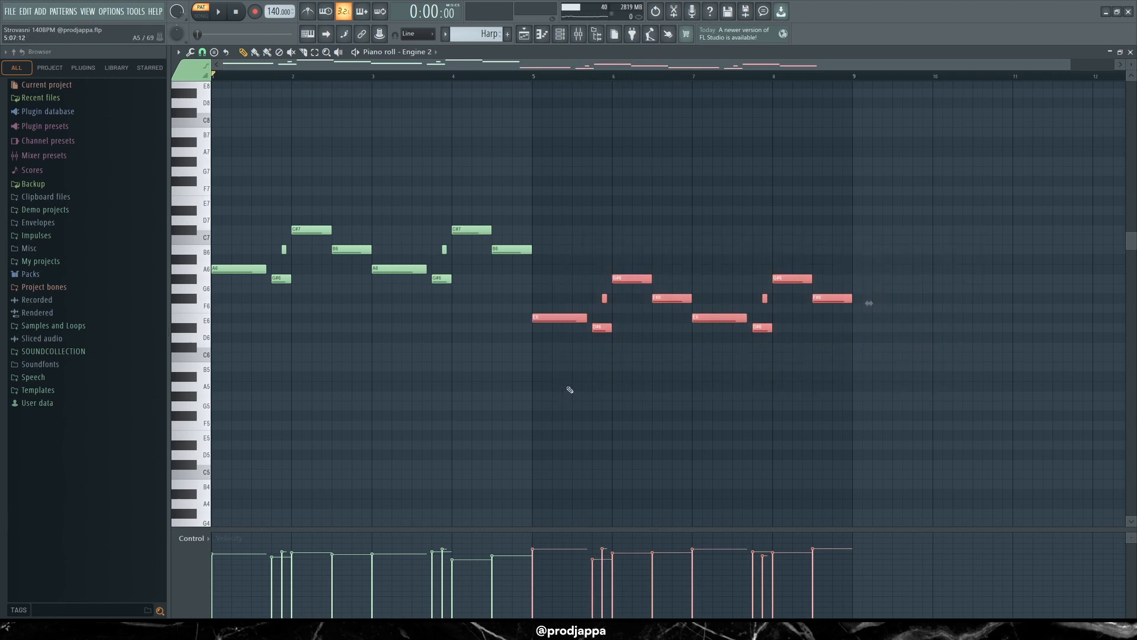
{"action": "left_click_drag", "start_coordinate": [997, 202], "coordinate": [554, 393]}
Step: Check mixer Insert 2 again and reopen the Harp clip's notes from the playlist
{"action": "key", "text": "F9"}
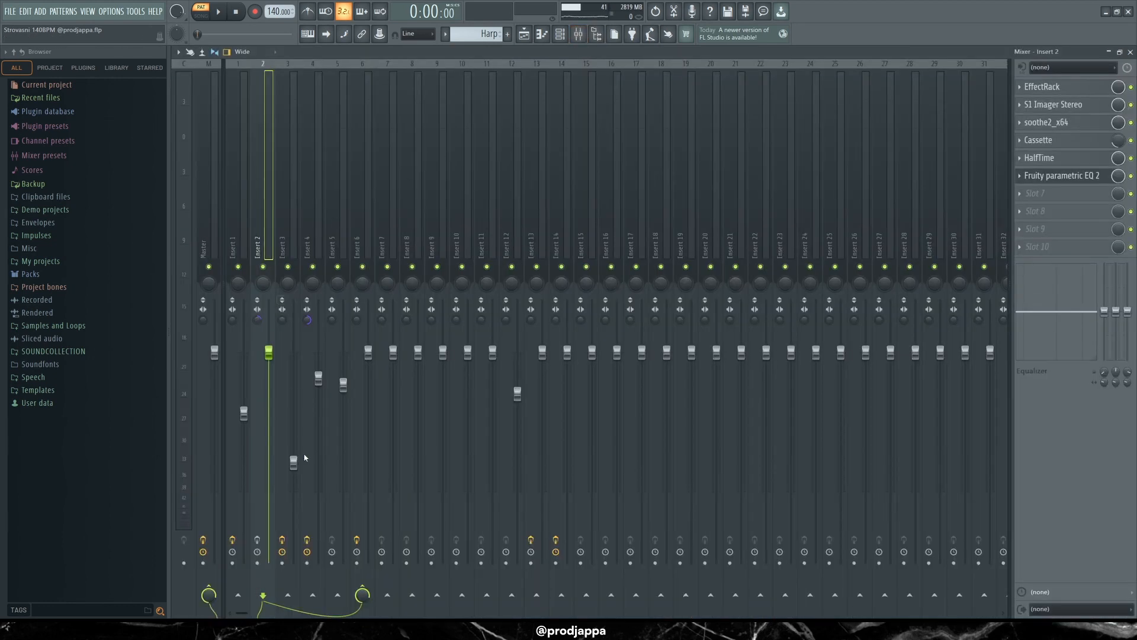
{"action": "left_click", "coordinate": [523, 33]}
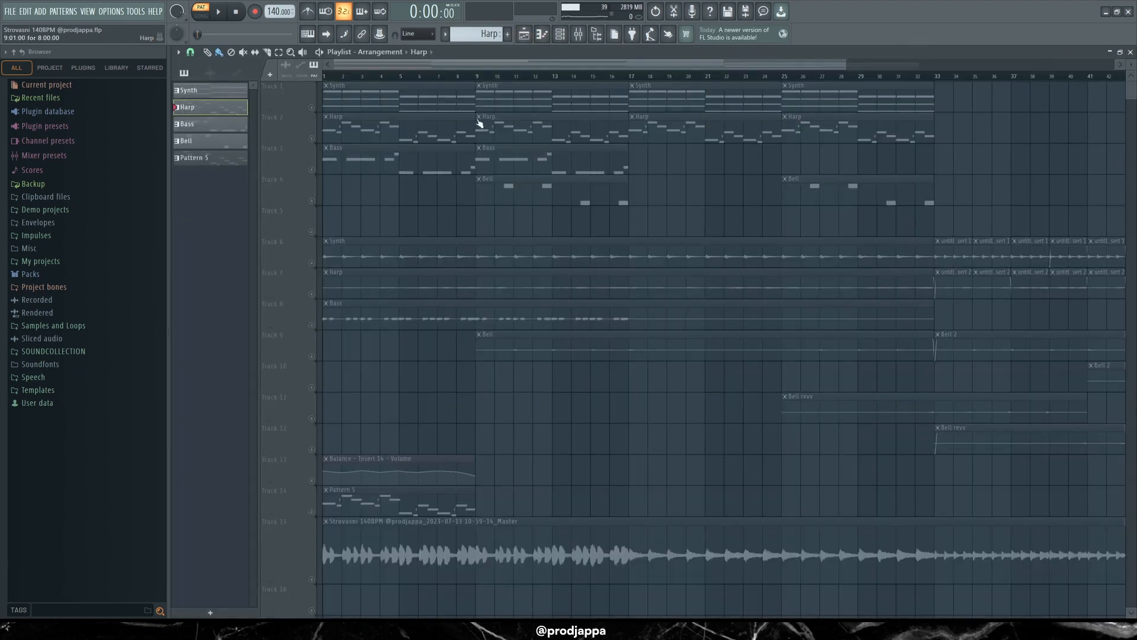
{"action": "double_click", "coordinate": [383, 136]}
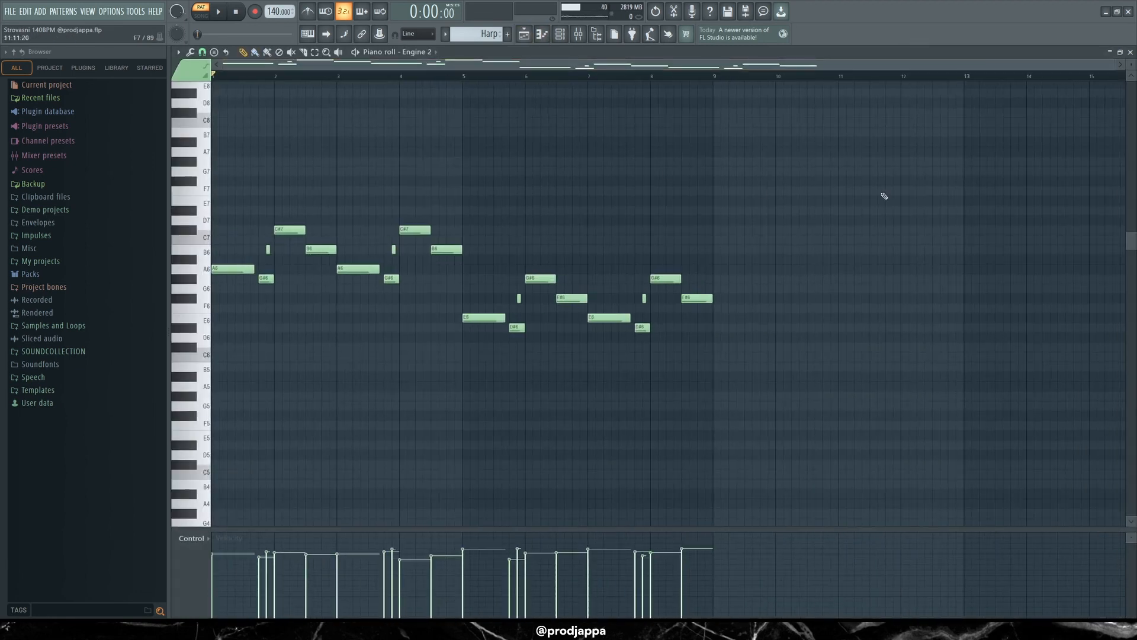
Step: Play the Harp melody in the piano roll almost to its end, stop playback and highlight all its notes
{"action": "key", "text": "space"}
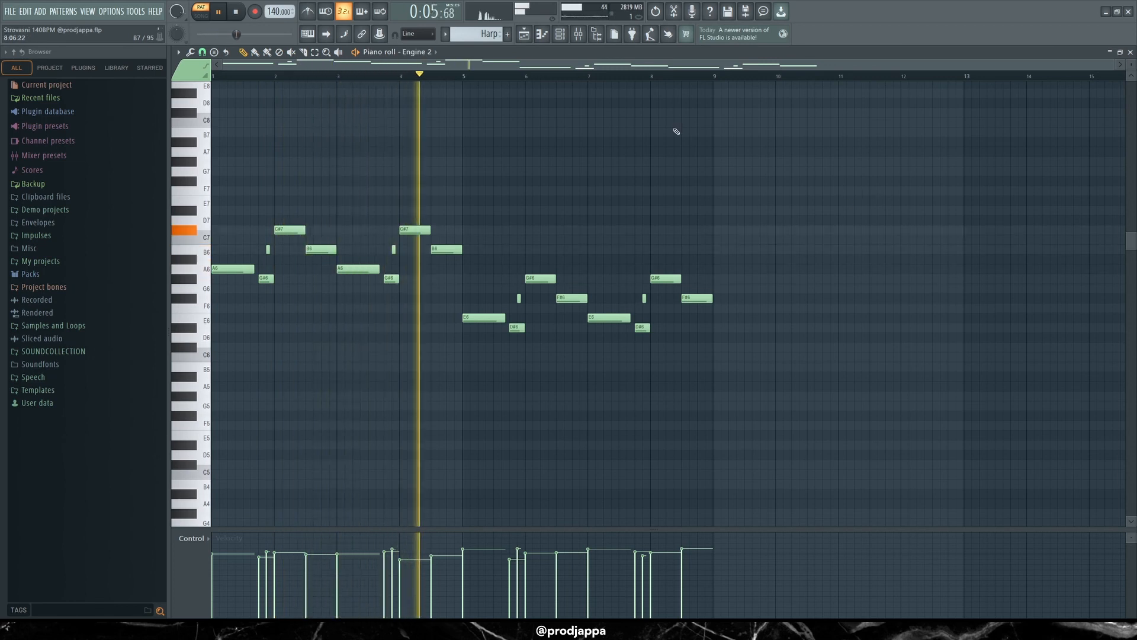
{"action": "left_click_drag", "start_coordinate": [664, 64], "coordinate": [664, 67]}
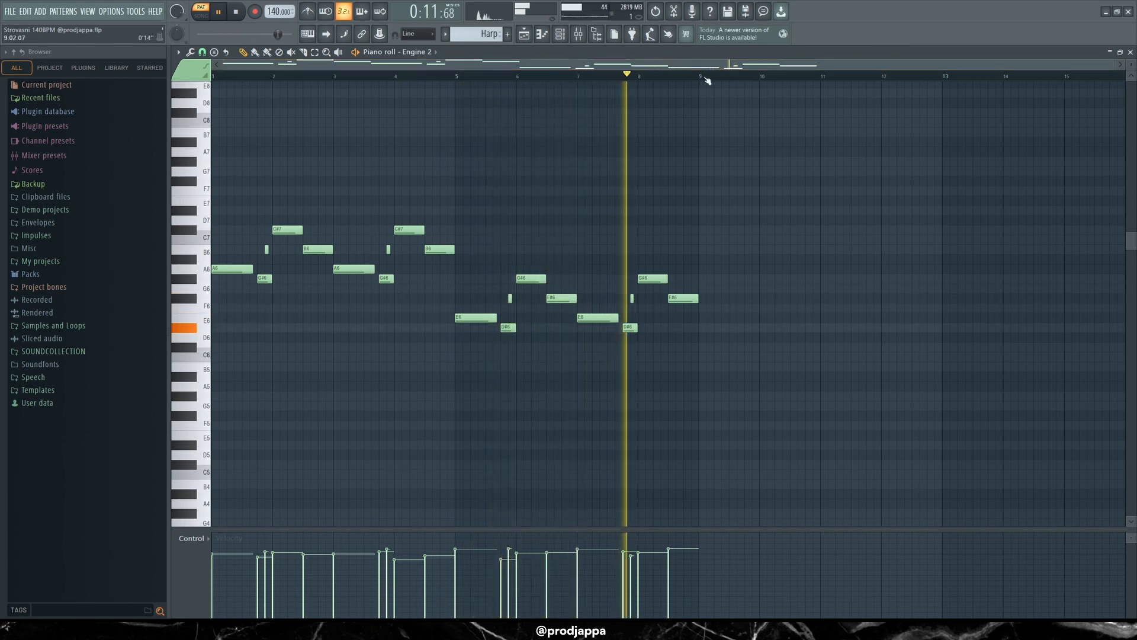
{"action": "key", "text": "space"}
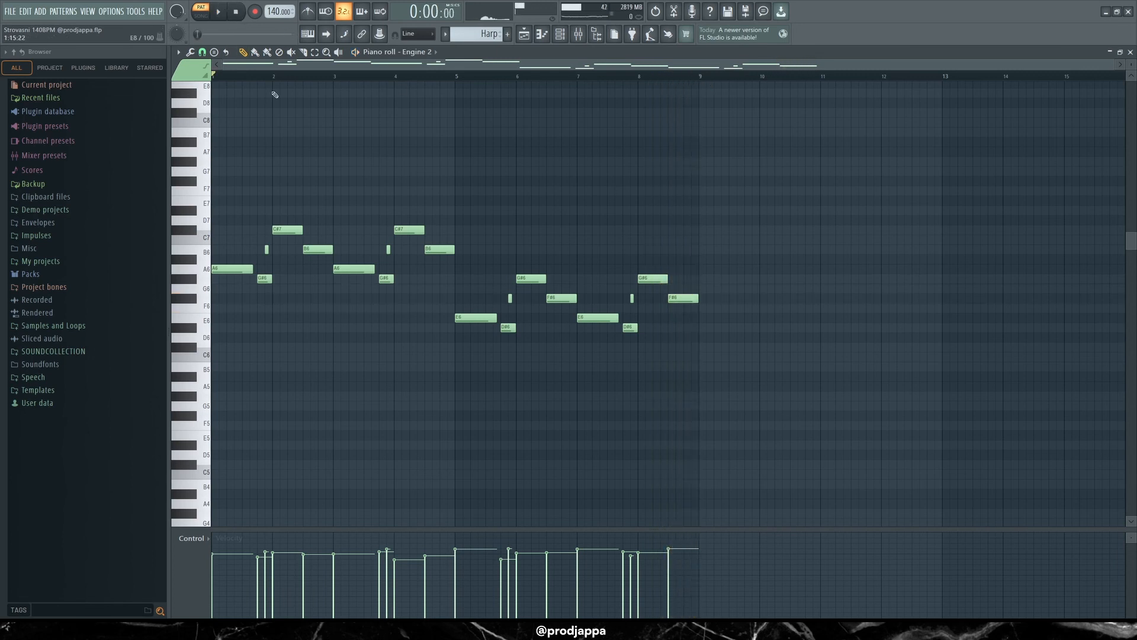
{"action": "left_click_drag", "start_coordinate": [844, 166], "coordinate": [213, 409]}
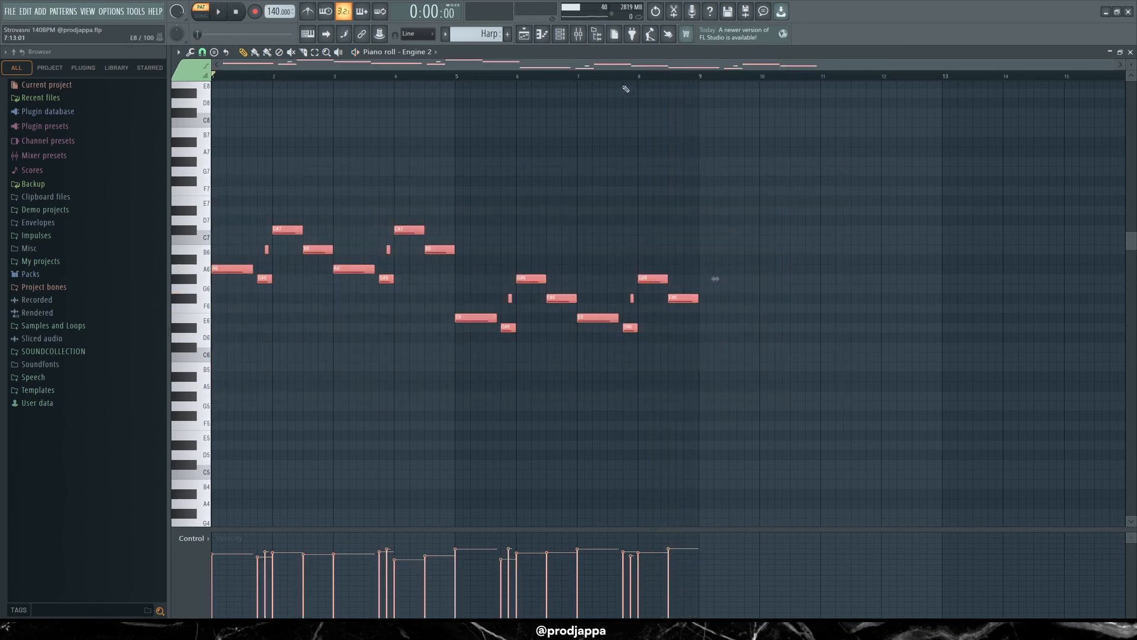
Step: Examine the EffectRack with EchoBoy and the S1 Imager Stereo settings on mixer Insert 2
{"action": "left_click", "coordinate": [579, 37]}
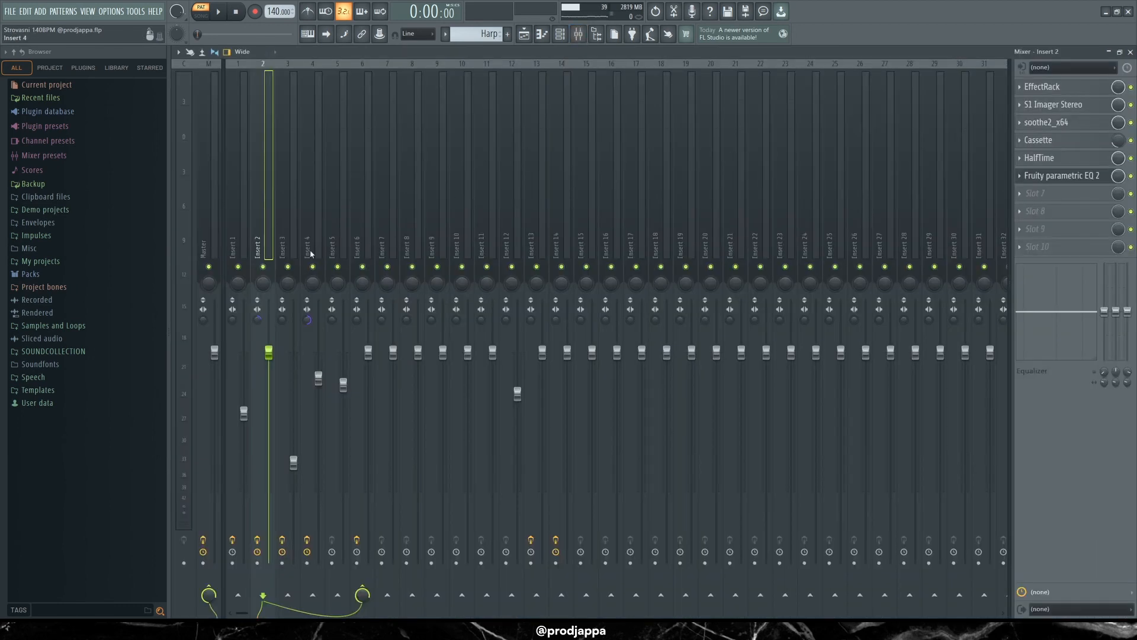
{"action": "left_click", "coordinate": [1066, 87]}
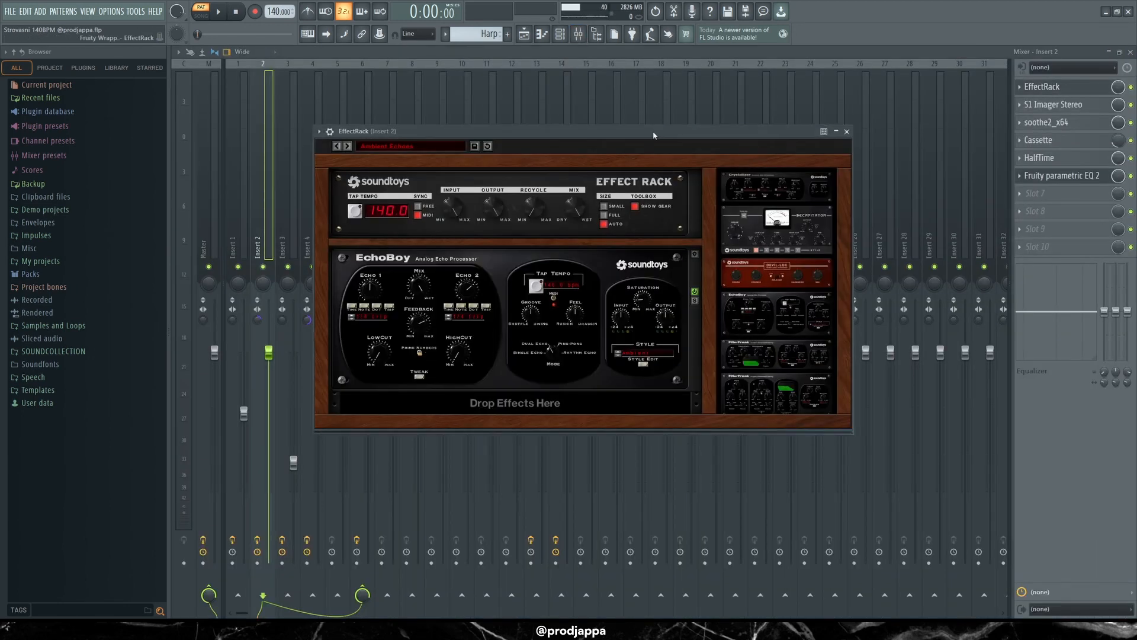
{"action": "left_click_drag", "start_coordinate": [650, 133], "coordinate": [629, 108]}
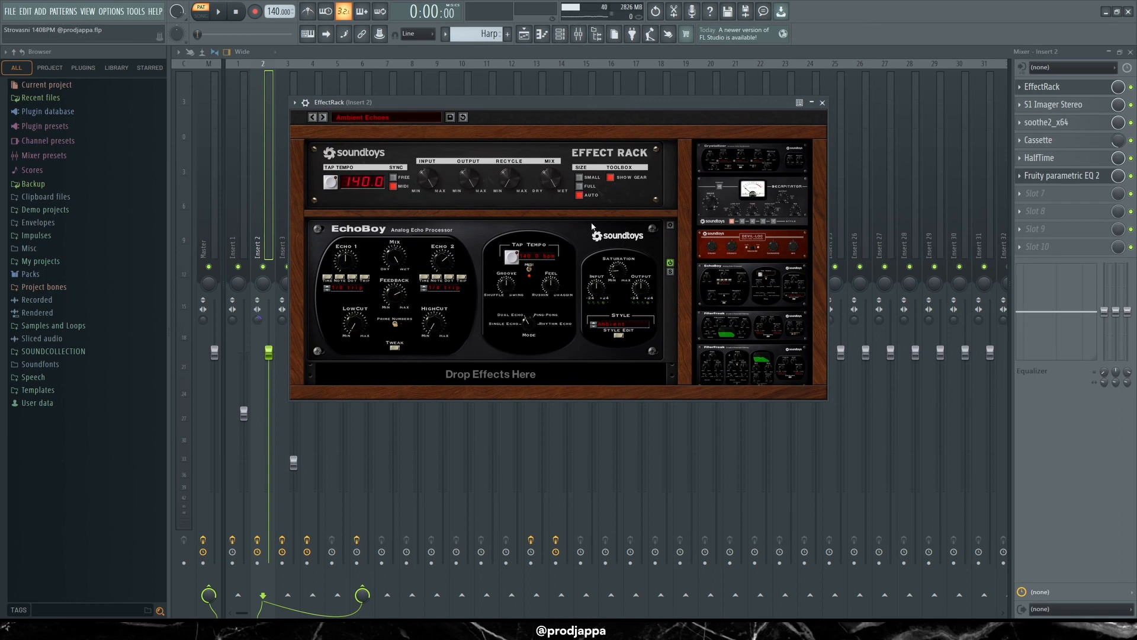
{"action": "left_click", "coordinate": [1062, 104]}
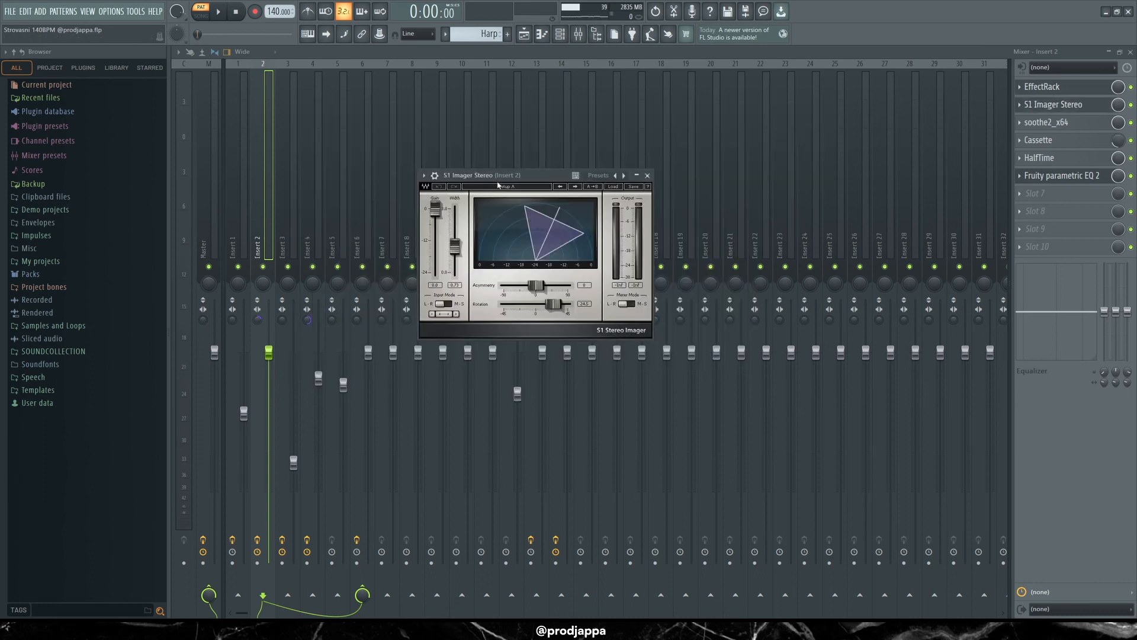
Step: Examine the soothe2 settings and curve on mixer Insert 2, and close the plugin
{"action": "left_click", "coordinate": [1055, 126]}
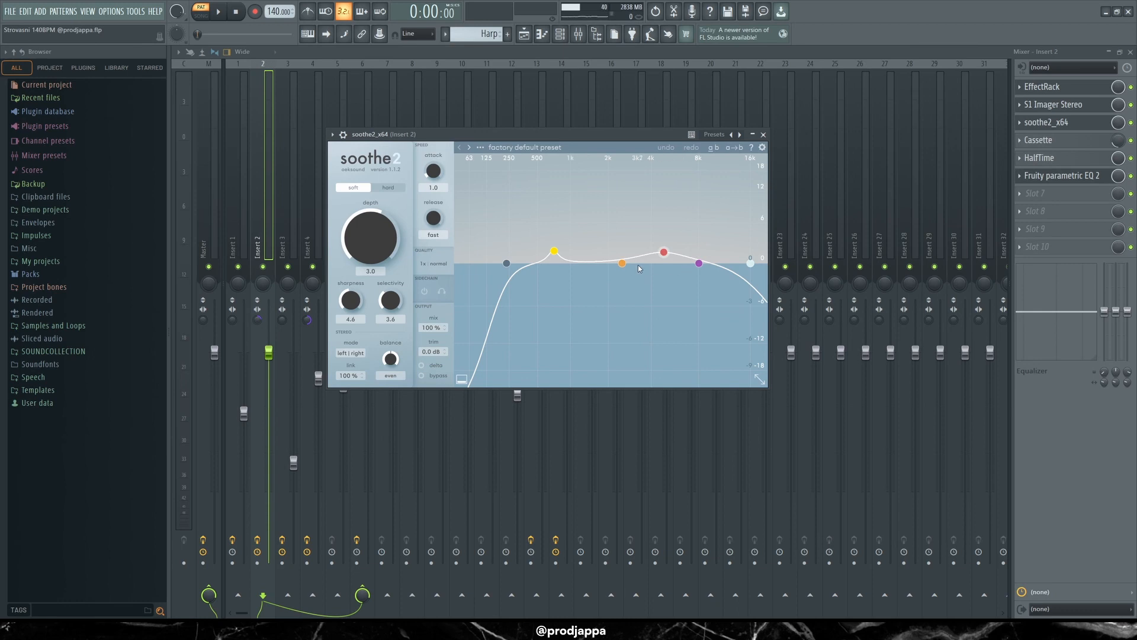
{"action": "left_click_drag", "start_coordinate": [613, 138], "coordinate": [631, 134]}
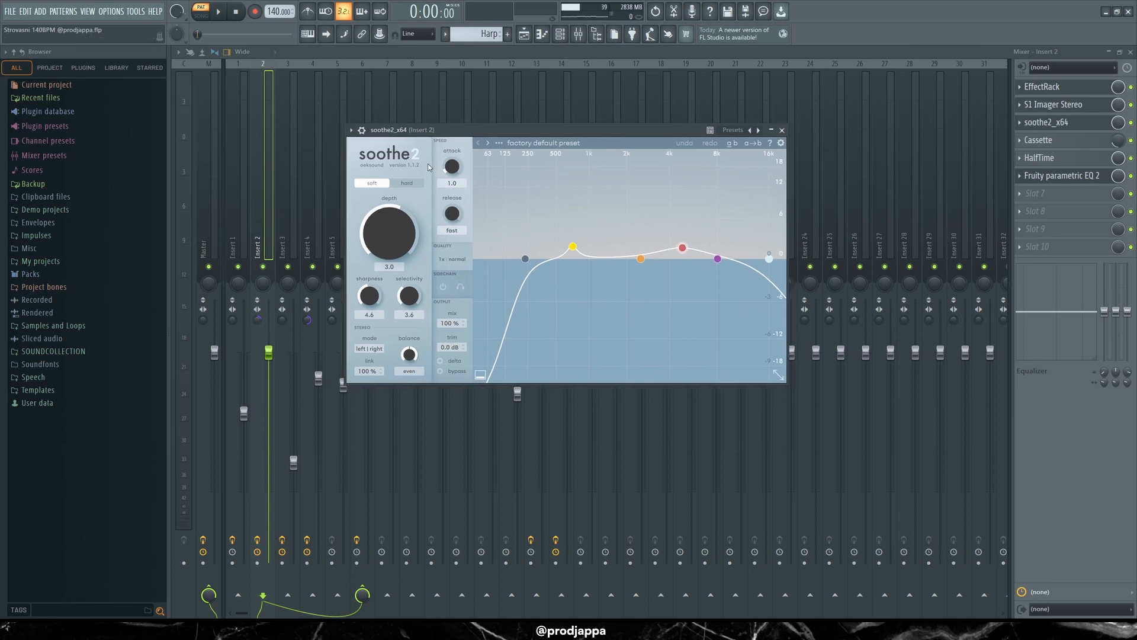
{"action": "left_click_drag", "start_coordinate": [538, 133], "coordinate": [526, 135]}
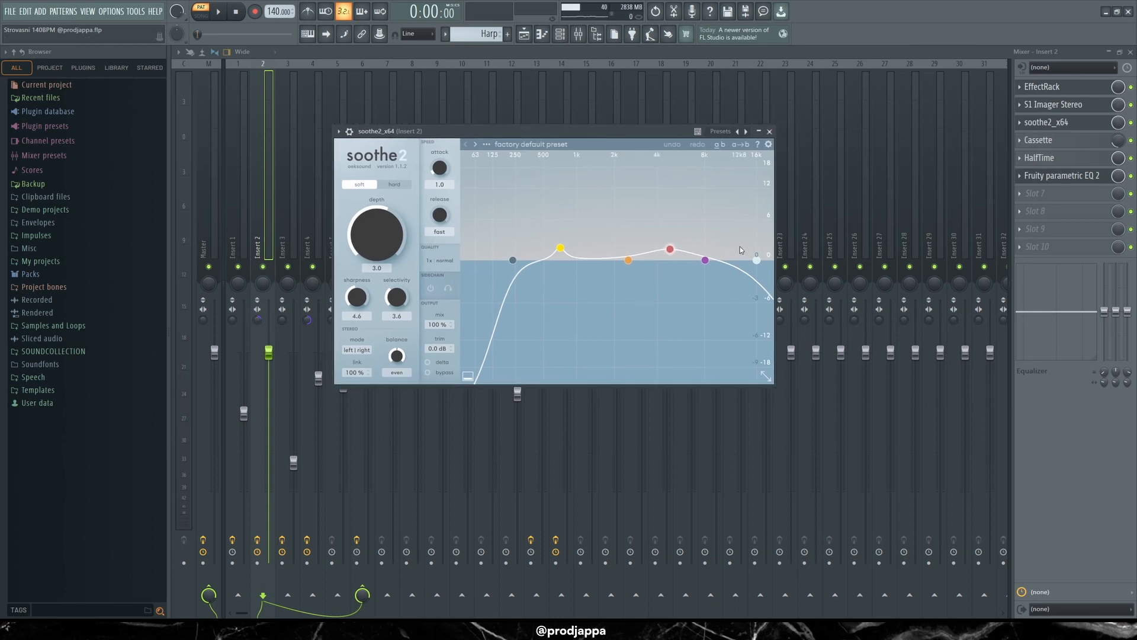
{"action": "left_click_drag", "start_coordinate": [655, 131], "coordinate": [665, 125]}
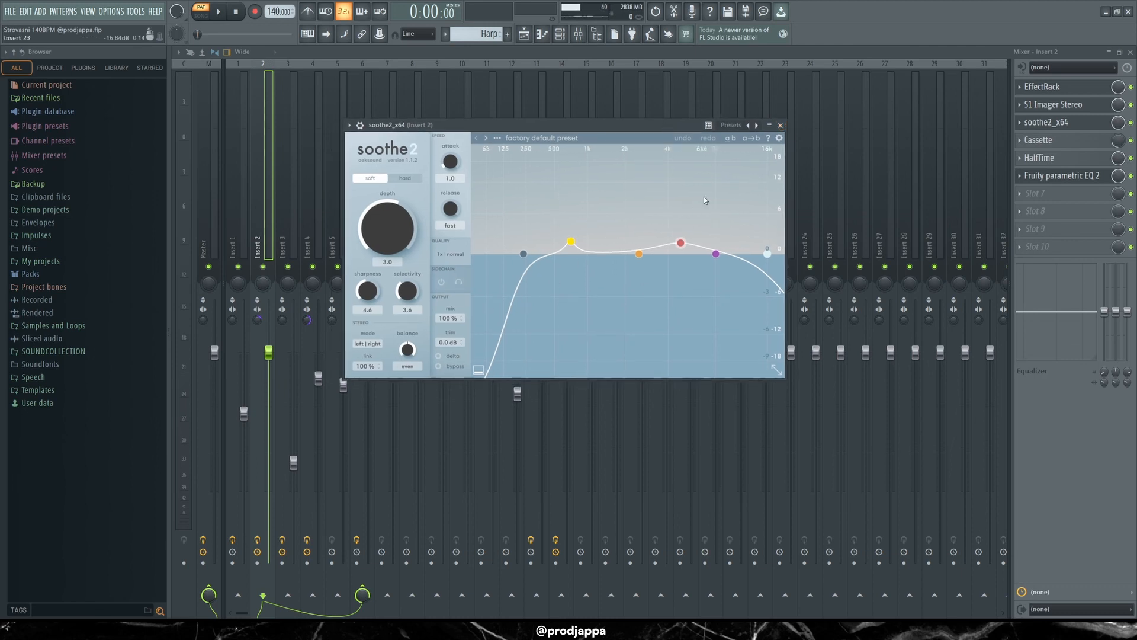
{"action": "left_click", "coordinate": [780, 125]}
Step: Examine the Cassette plugin's settings on mixer Insert 2 and close it
{"action": "left_click", "coordinate": [1045, 140]}
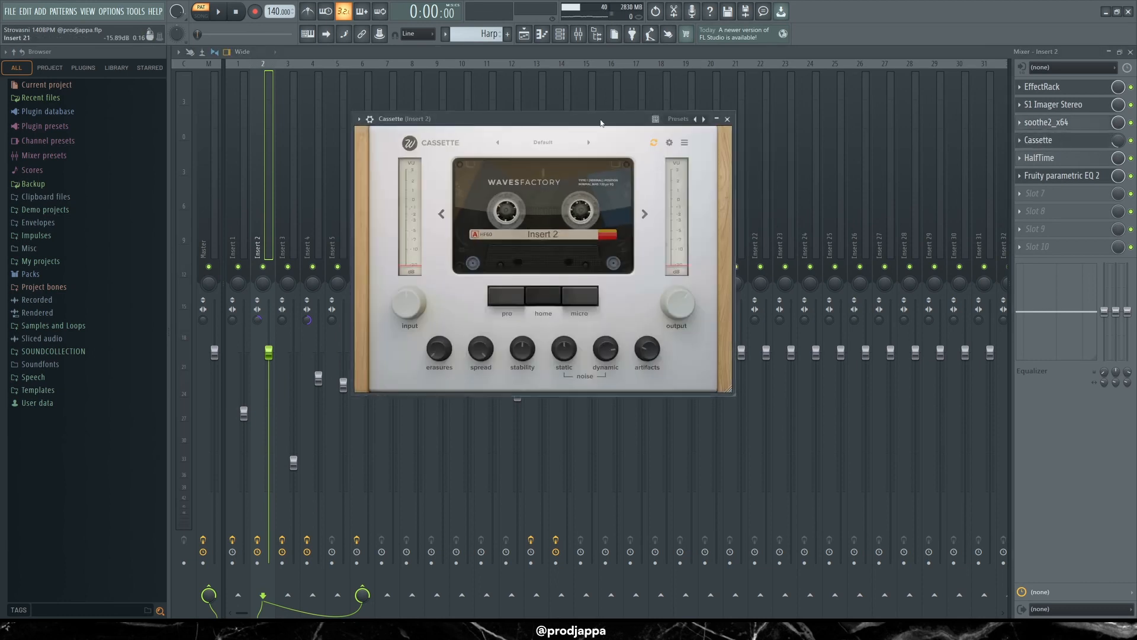
{"action": "mouse_move", "coordinate": [602, 122]}
{"action": "left_mouse_down"}
{"action": "mouse_move", "coordinate": [621, 116]}
{"action": "mouse_move", "coordinate": [605, 113]}
{"action": "left_mouse_up"}
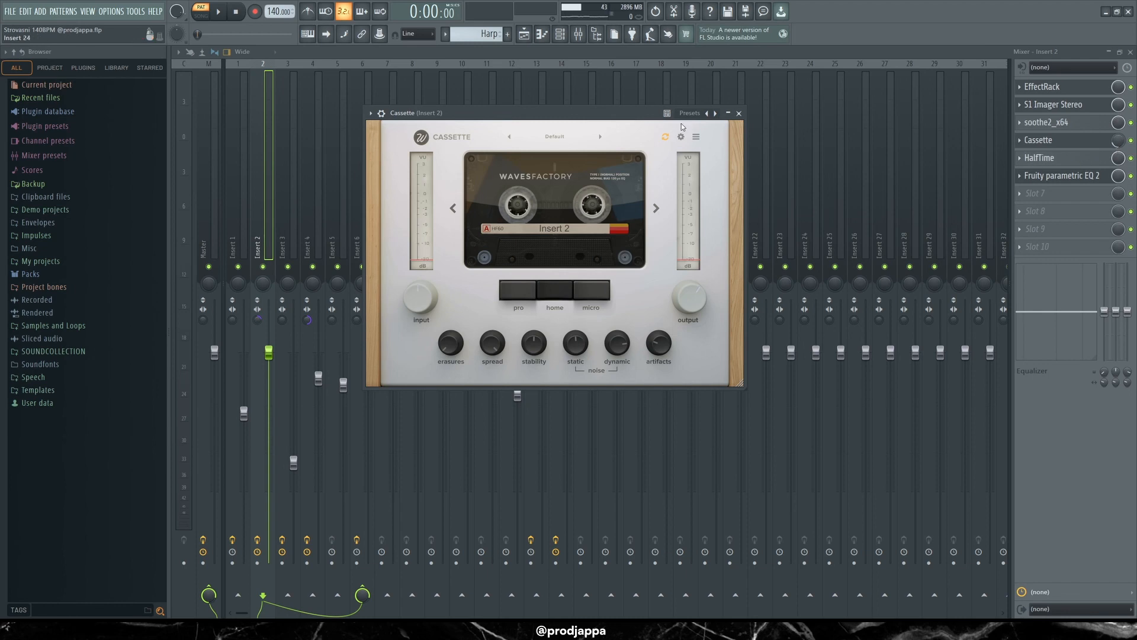
{"action": "left_click", "coordinate": [739, 113]}
Step: Open HalfTime on mixer Insert 2, set its Smooth control to Off and play the Harp melody for comparison
{"action": "left_click", "coordinate": [1066, 164]}
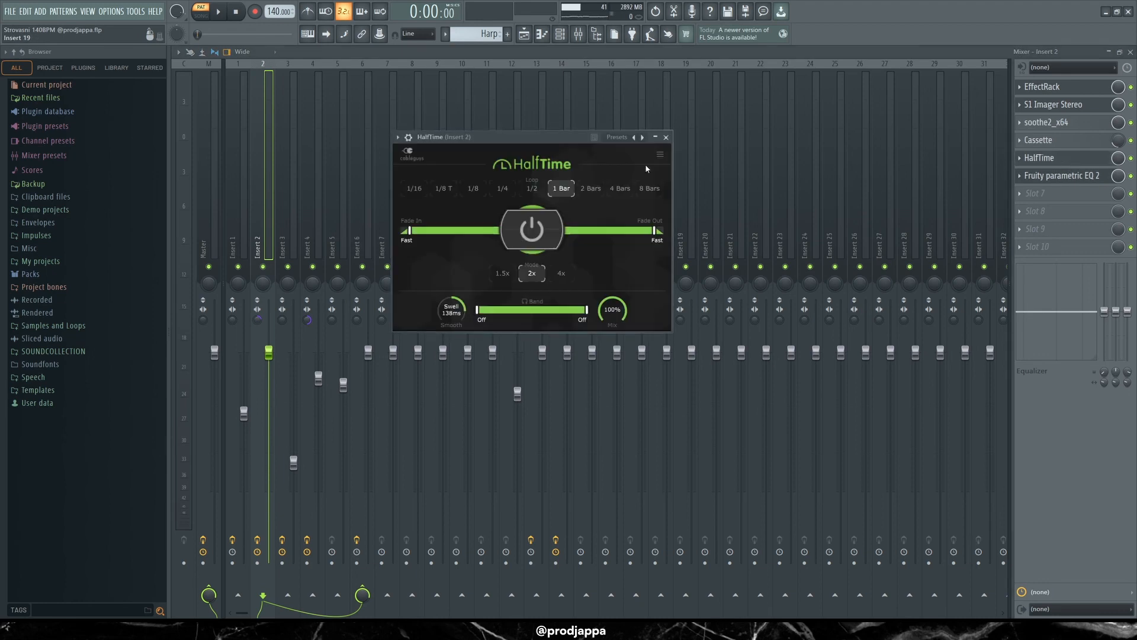
{"action": "left_click_drag", "start_coordinate": [552, 143], "coordinate": [561, 133]}
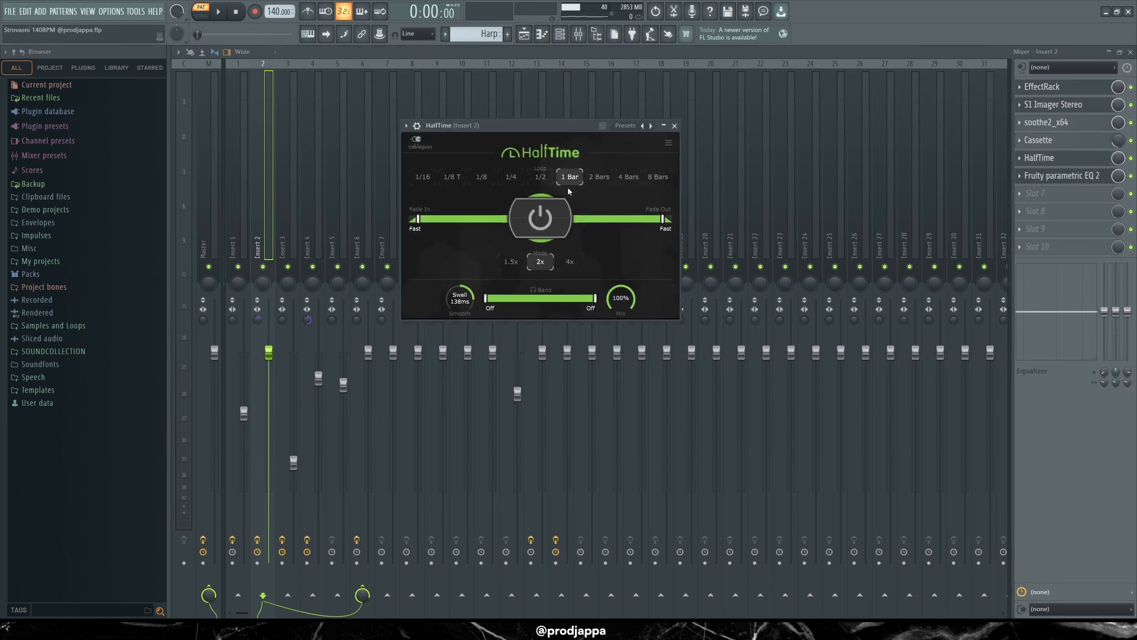
{"action": "double_click", "coordinate": [460, 298]}
{"action": "key", "text": "space"}
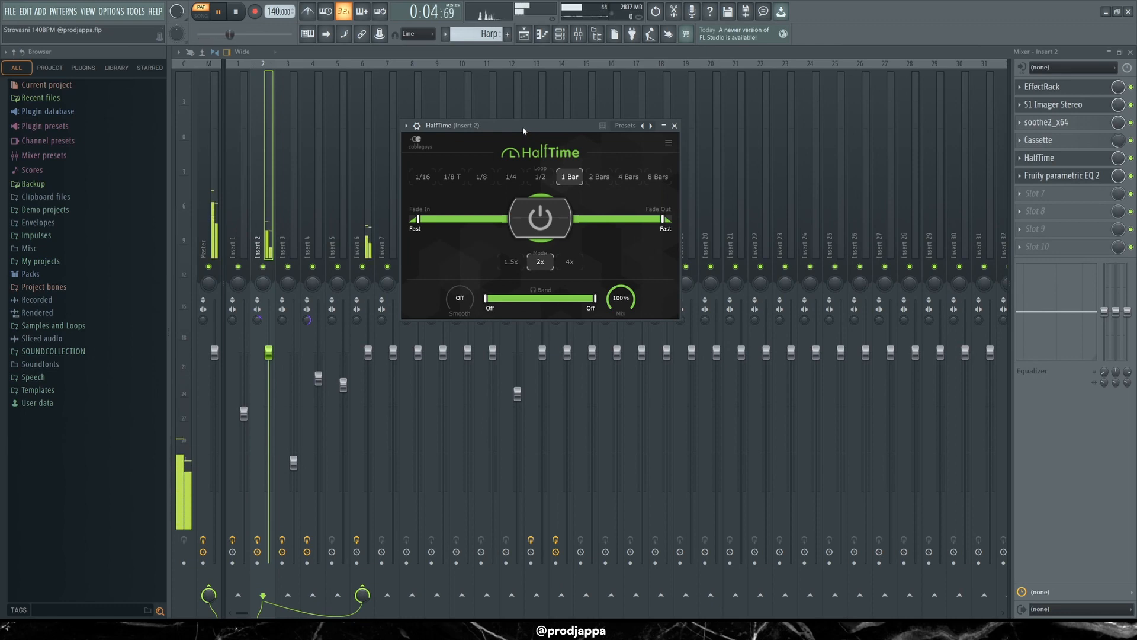
{"action": "key", "text": "space"}
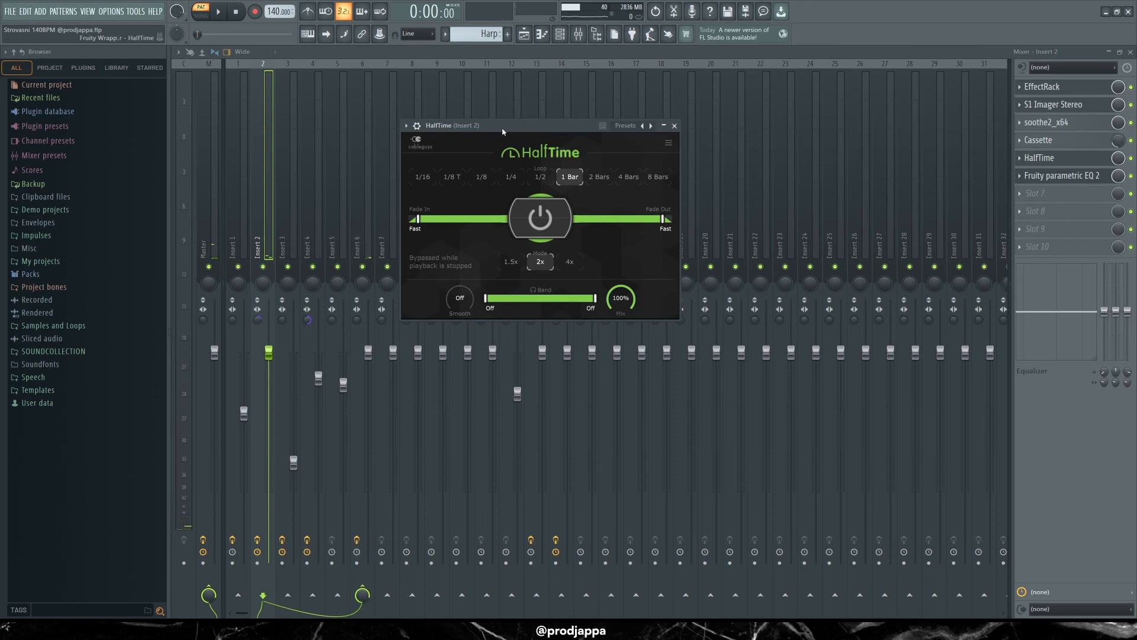
Step: Restore HalfTime's Smooth control to Swell 138 ms, play the Harp melody, stop playback and return to mixer Insert 2
{"action": "left_click_drag", "start_coordinate": [503, 132], "coordinate": [516, 121]}
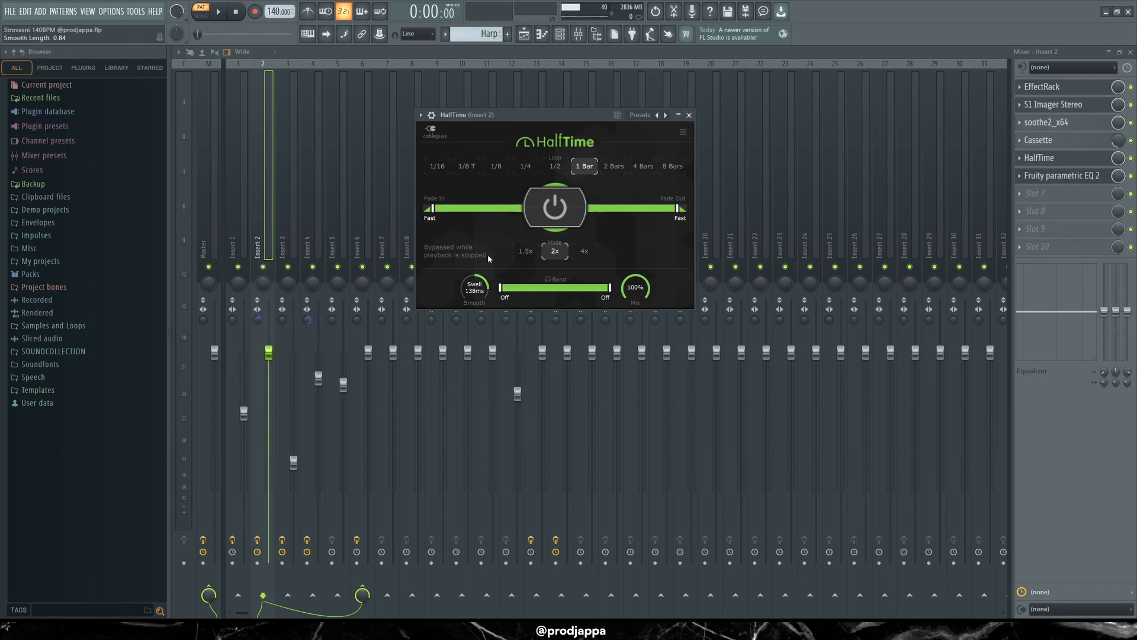
{"action": "left_click_drag", "start_coordinate": [513, 118], "coordinate": [531, 75]}
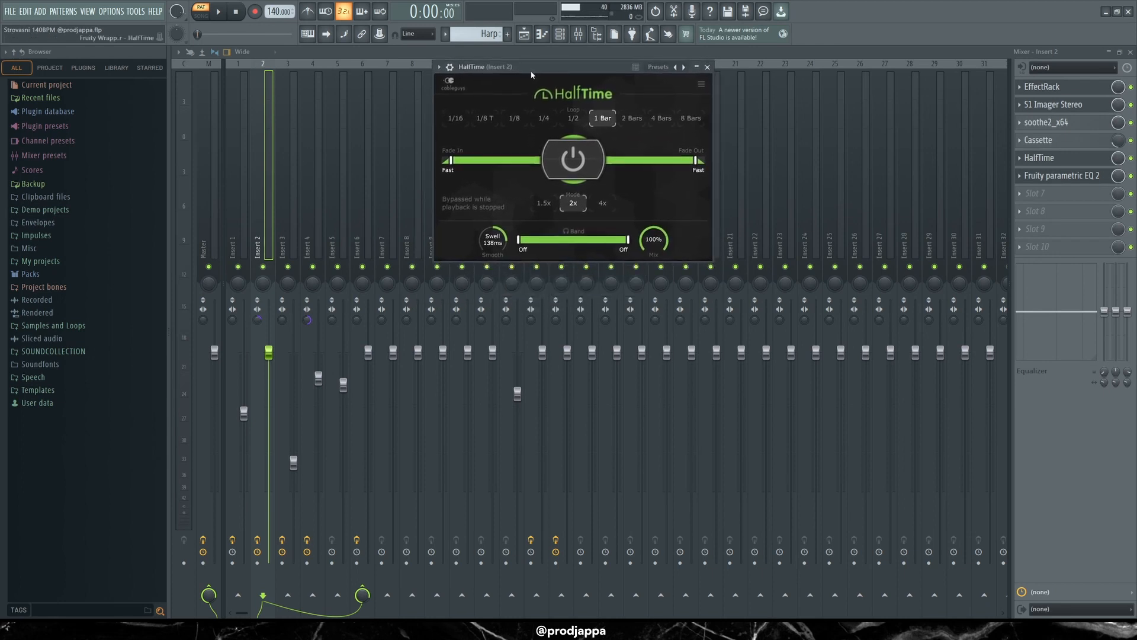
{"action": "key", "text": "space"}
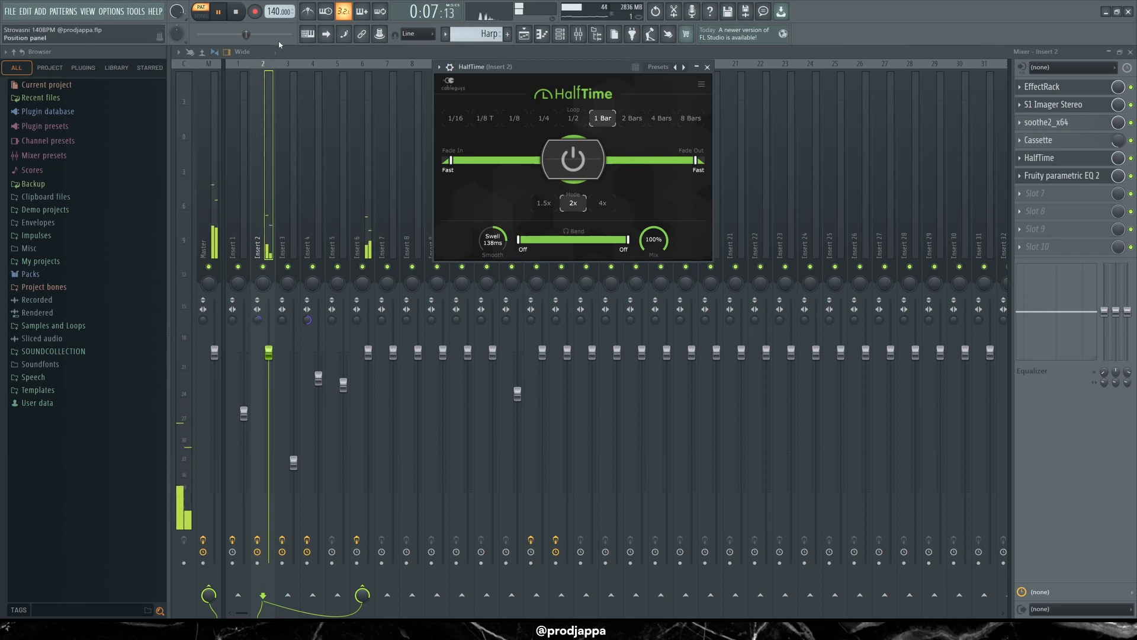
{"action": "key", "text": "space"}
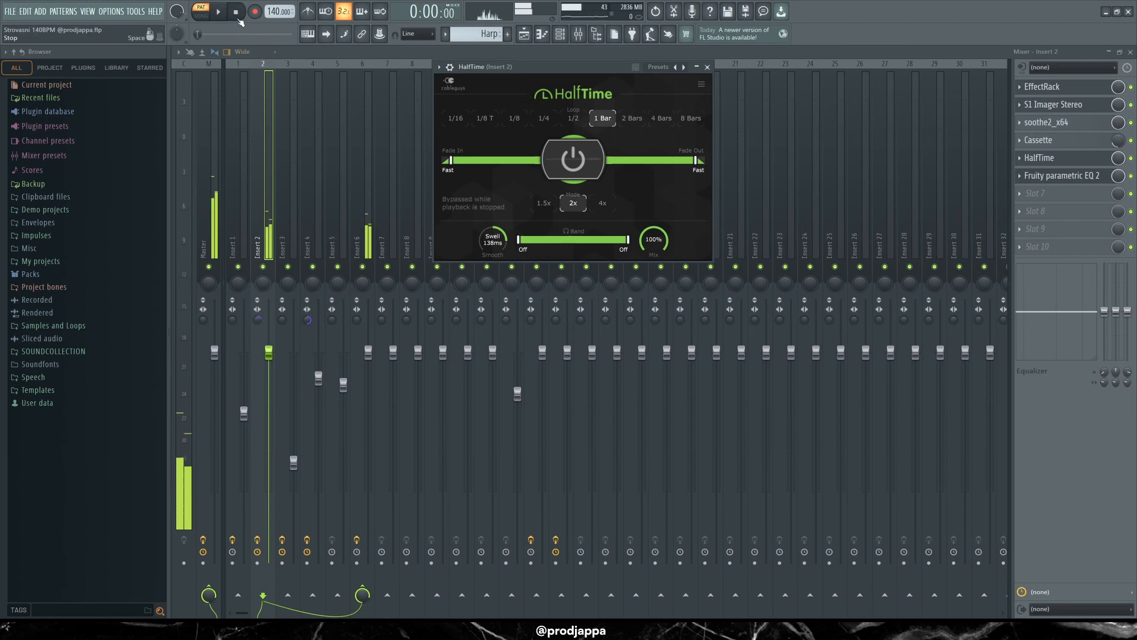
{"action": "left_click", "coordinate": [267, 224]}
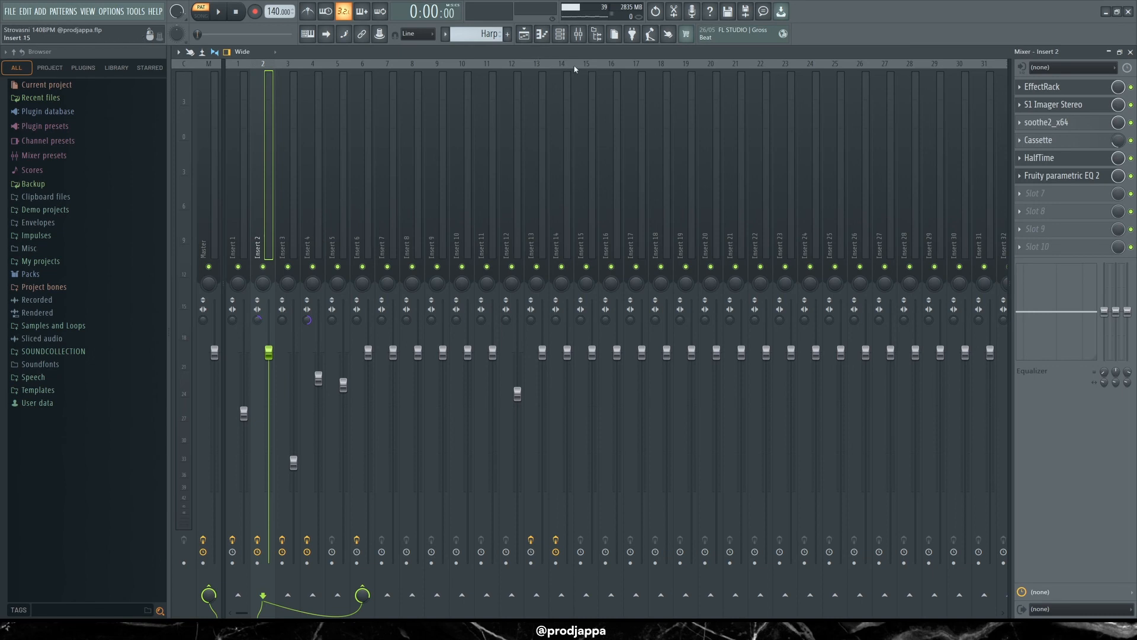
Step: Open the Bass clip's notes from the playlist and fit the whole pattern in view
{"action": "left_click", "coordinate": [524, 34]}
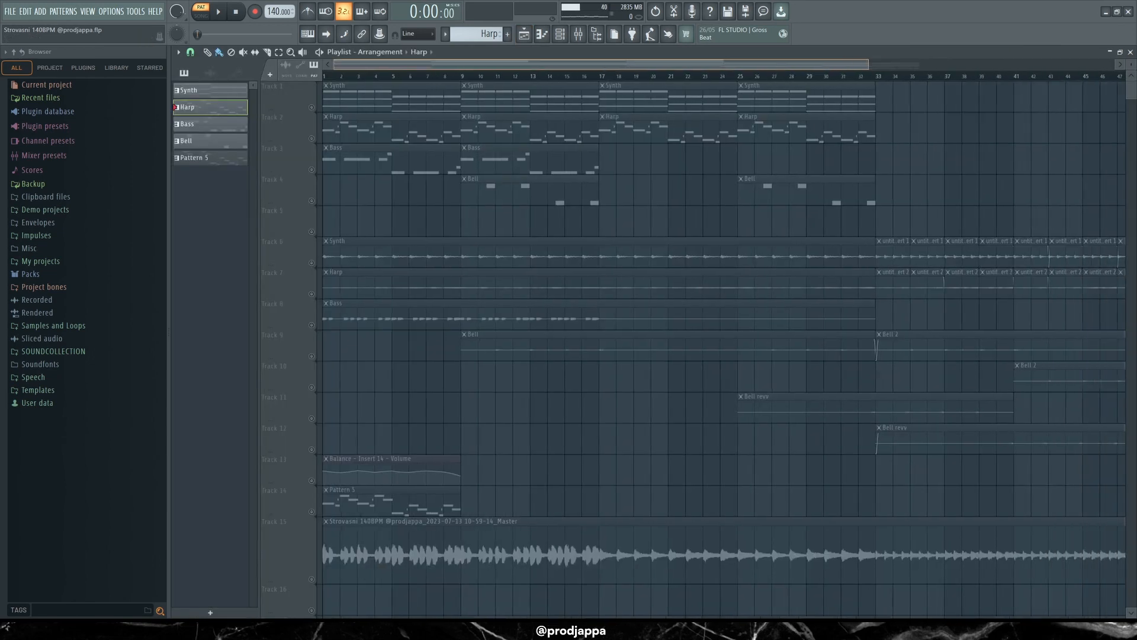
{"action": "scroll", "coordinate": [368, 141], "scroll_direction": "up", "scroll_amount": 2}
{"action": "double_click", "coordinate": [360, 163]}
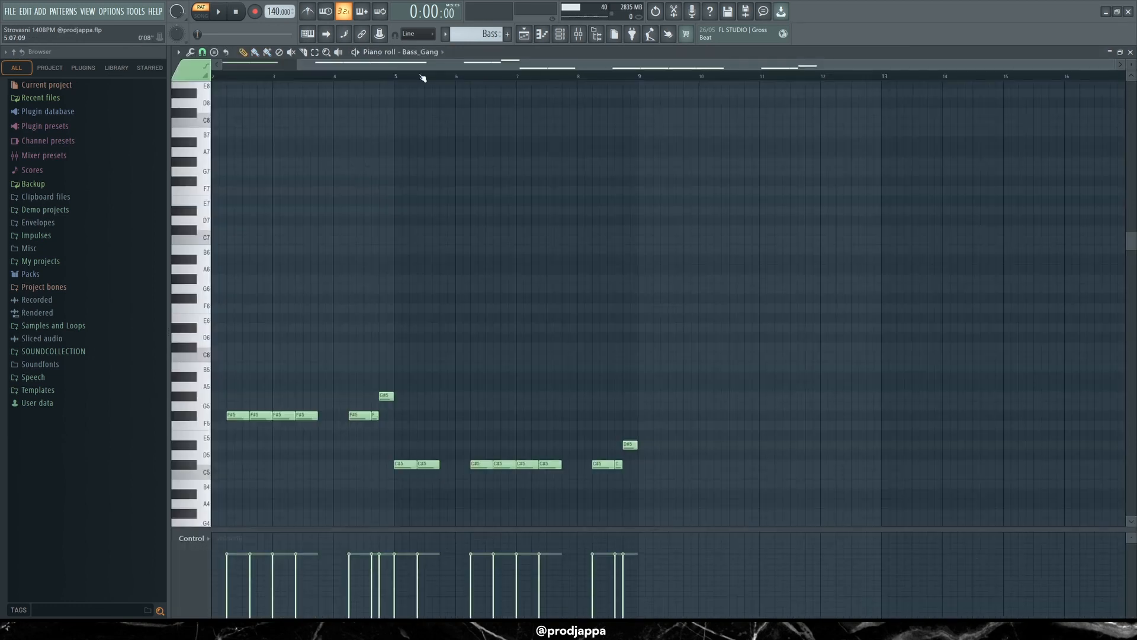
{"action": "scroll", "coordinate": [533, 176], "scroll_direction": "up", "scroll_amount": 2}
{"action": "scroll", "coordinate": [533, 175], "scroll_direction": "down", "scroll_amount": 2}
{"action": "scroll", "coordinate": [798, 190], "scroll_direction": "down", "scroll_amount": 1}
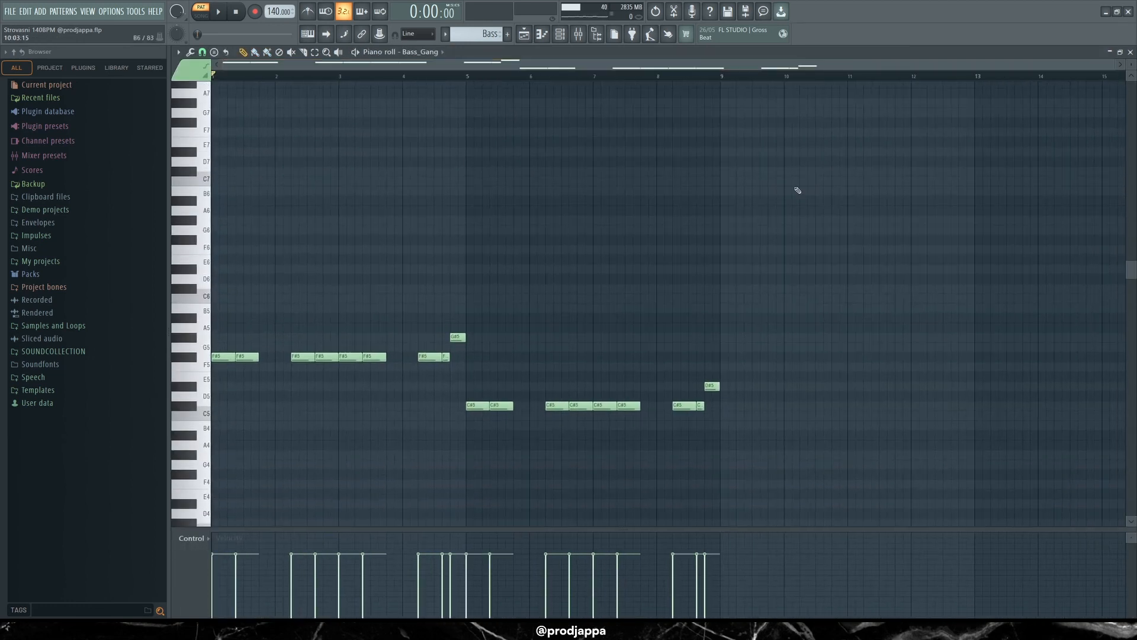
{"action": "scroll", "coordinate": [761, 159], "scroll_direction": "up", "scroll_amount": 2}
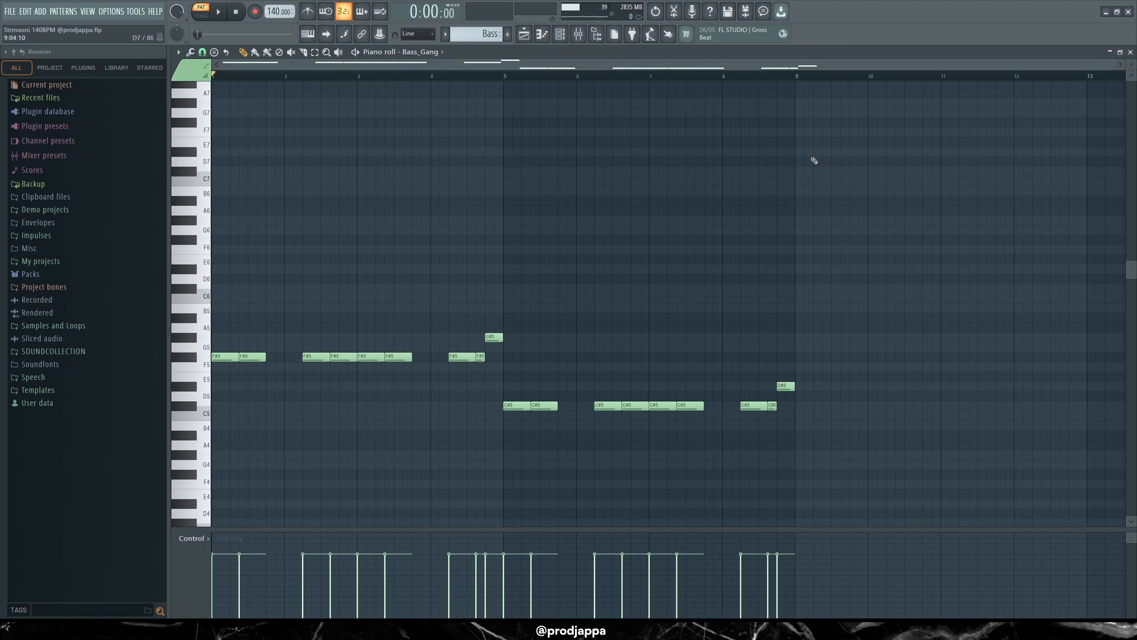
{"action": "scroll", "coordinate": [808, 84], "scroll_direction": "up", "scroll_amount": 2}
Step: Play the Bass pattern in the piano roll, stop playback and highlight its notes
{"action": "key", "text": "space"}
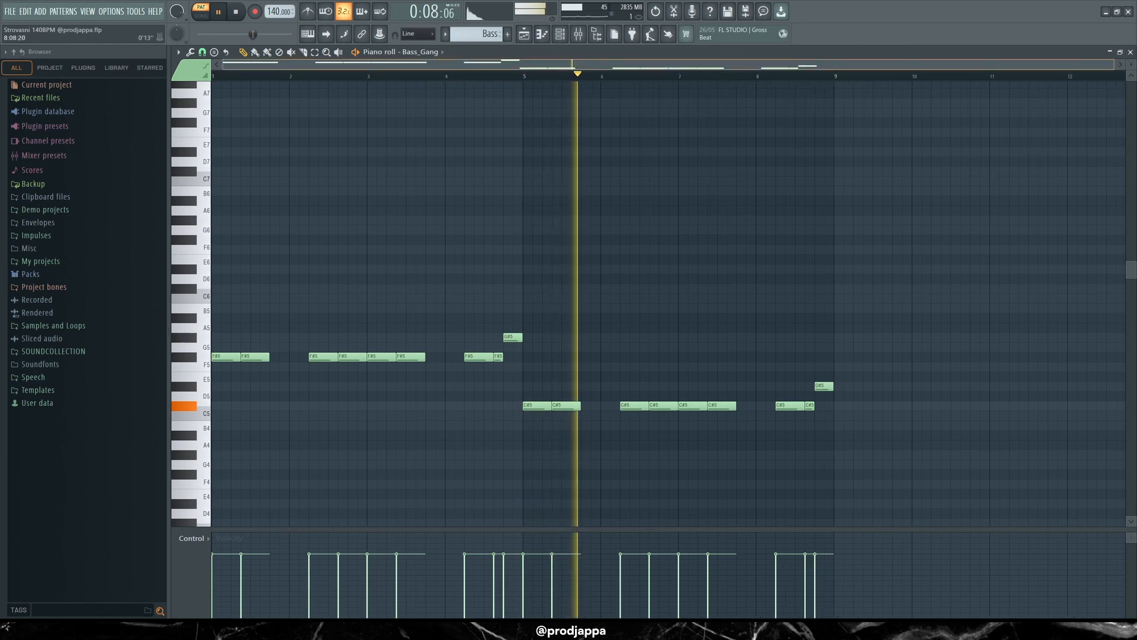
{"action": "scroll", "coordinate": [806, 118], "scroll_direction": "down", "scroll_amount": 1}
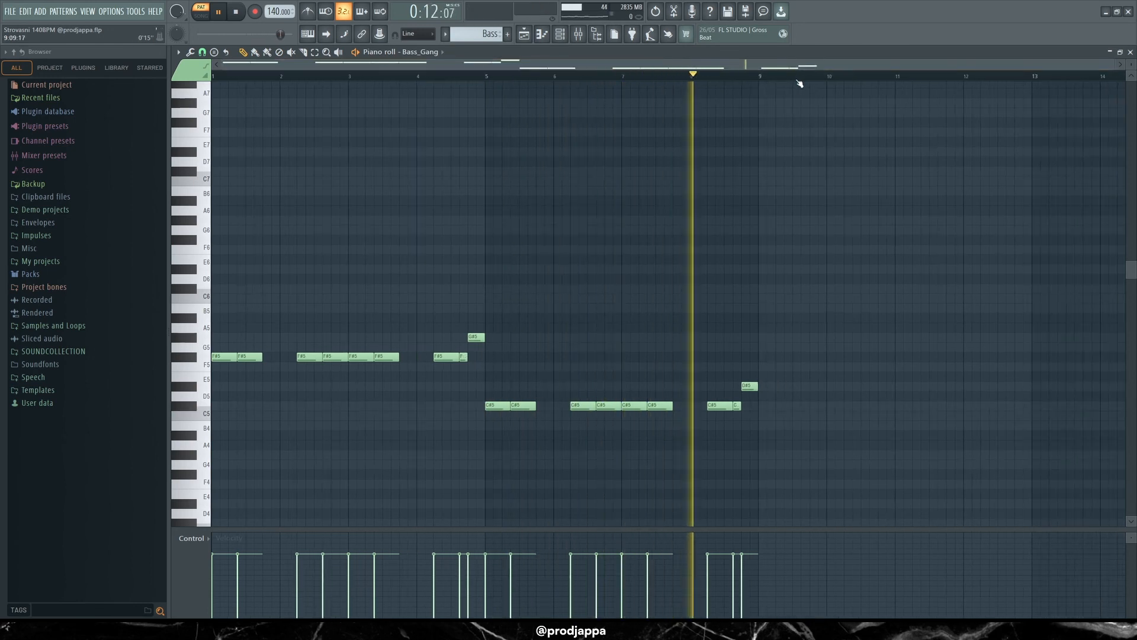
{"action": "key", "text": "space"}
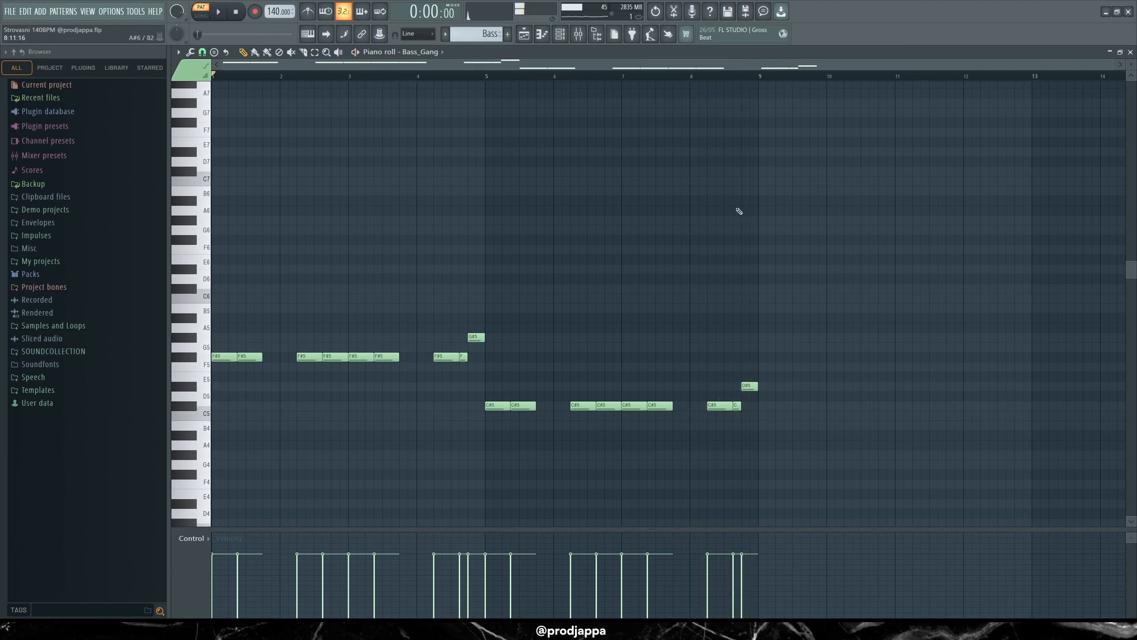
{"action": "left_click_drag", "start_coordinate": [992, 254], "coordinate": [158, 490]}
{"action": "right_click", "coordinate": [664, 323]}
Step: Examine the Decapitator settings on mixer Insert 3 and close the plugin
{"action": "left_click", "coordinate": [578, 33]}
{"action": "left_click", "coordinate": [295, 234]}
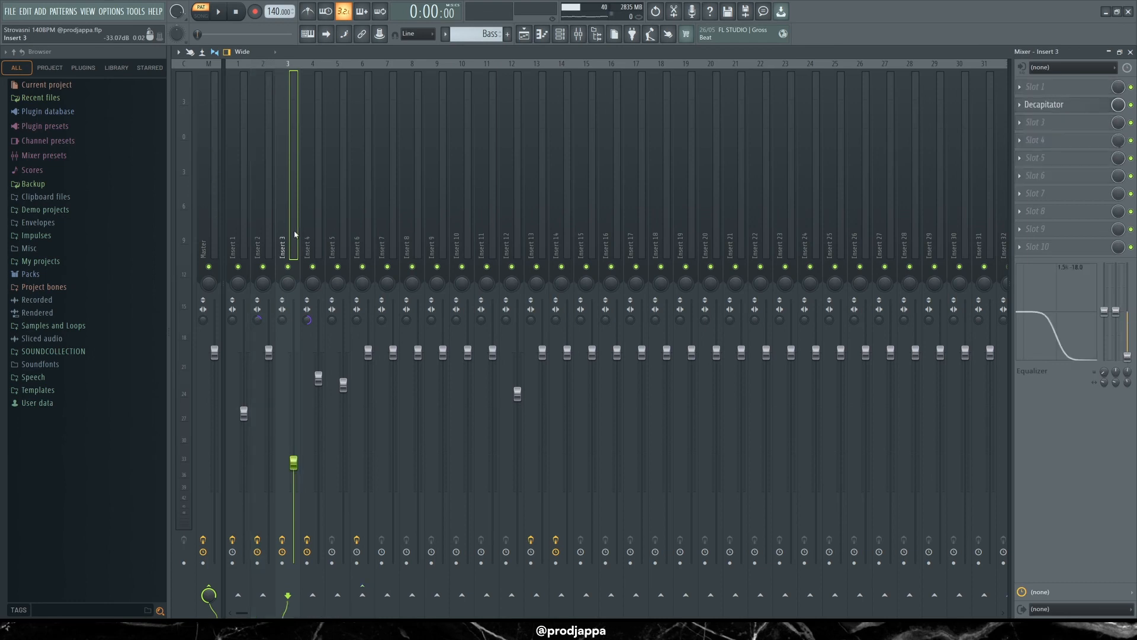
{"action": "left_click", "coordinate": [1060, 104]}
{"action": "left_click_drag", "start_coordinate": [657, 150], "coordinate": [622, 131]}
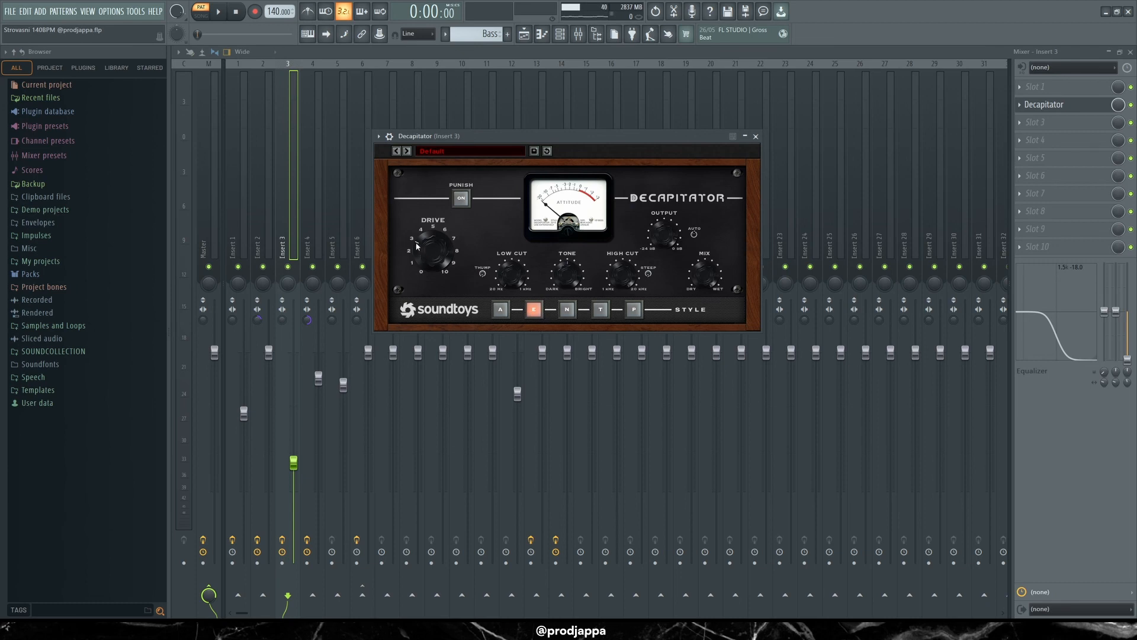
{"action": "left_click", "coordinate": [756, 137]}
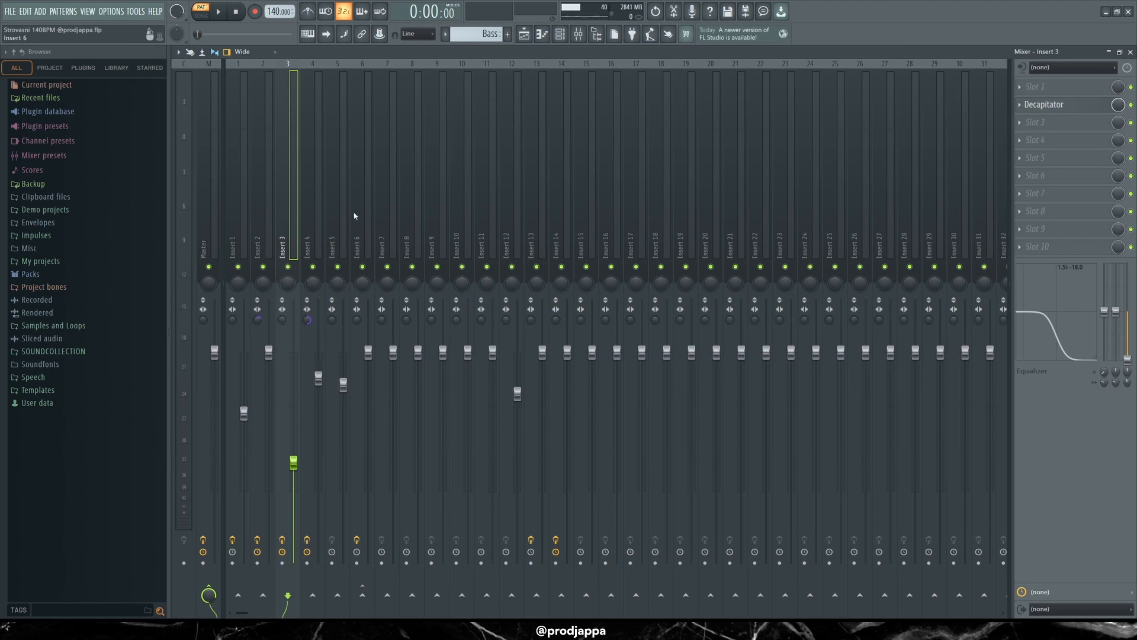
Step: Open the Bell clip's notes from the playlist and fit the whole pattern in view
{"action": "left_click", "coordinate": [525, 35]}
{"action": "double_click", "coordinate": [535, 181]}
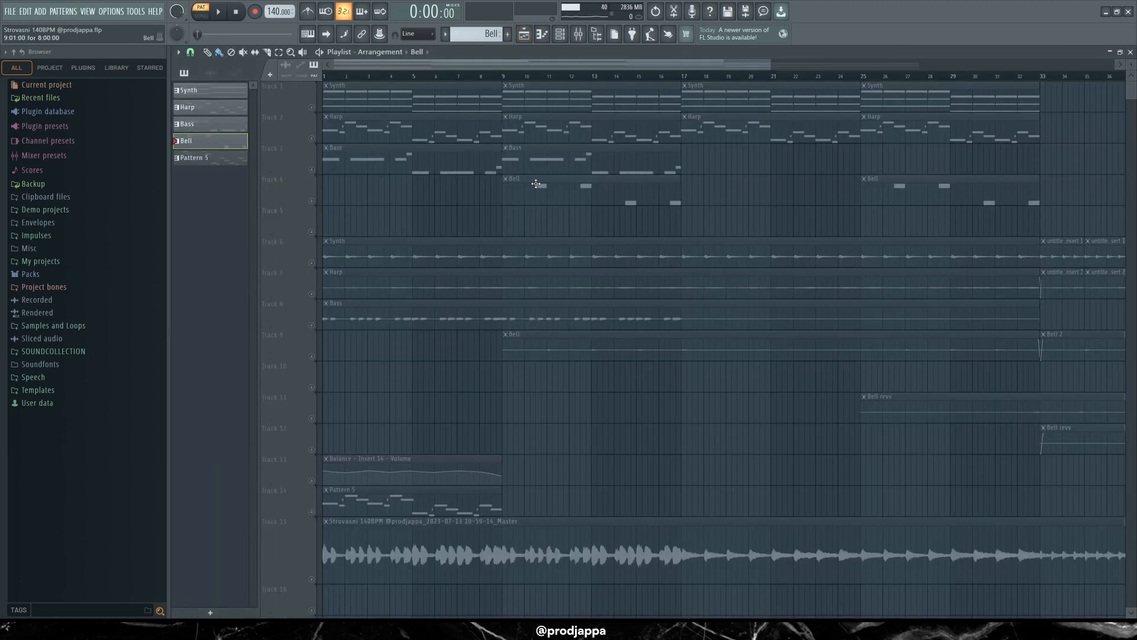
{"action": "left_click_drag", "start_coordinate": [535, 64], "coordinate": [468, 65]}
{"action": "scroll", "coordinate": [548, 129], "scroll_direction": "down", "scroll_amount": 4}
{"action": "left_click_drag", "start_coordinate": [639, 66], "coordinate": [637, 71]}
{"action": "scroll", "coordinate": [691, 130], "scroll_direction": "down", "scroll_amount": 1}
Step: Play the Bell pattern in the piano roll and stop playback
{"action": "key", "text": "space"}
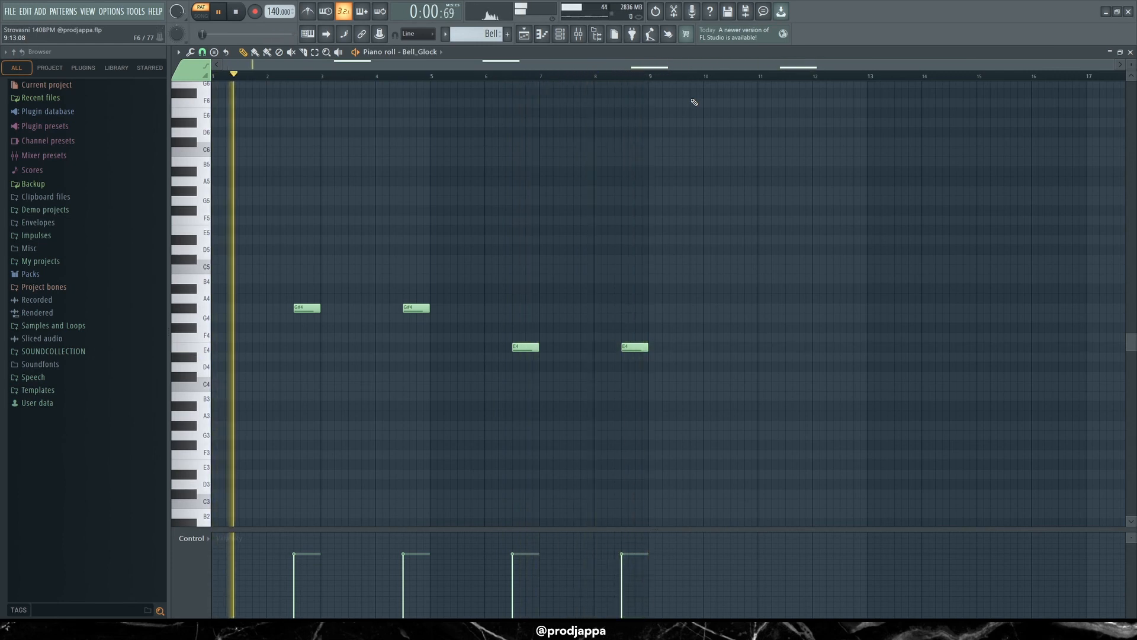
{"action": "key", "text": "space"}
{"action": "scroll", "coordinate": [672, 79], "scroll_direction": "down", "scroll_amount": 2}
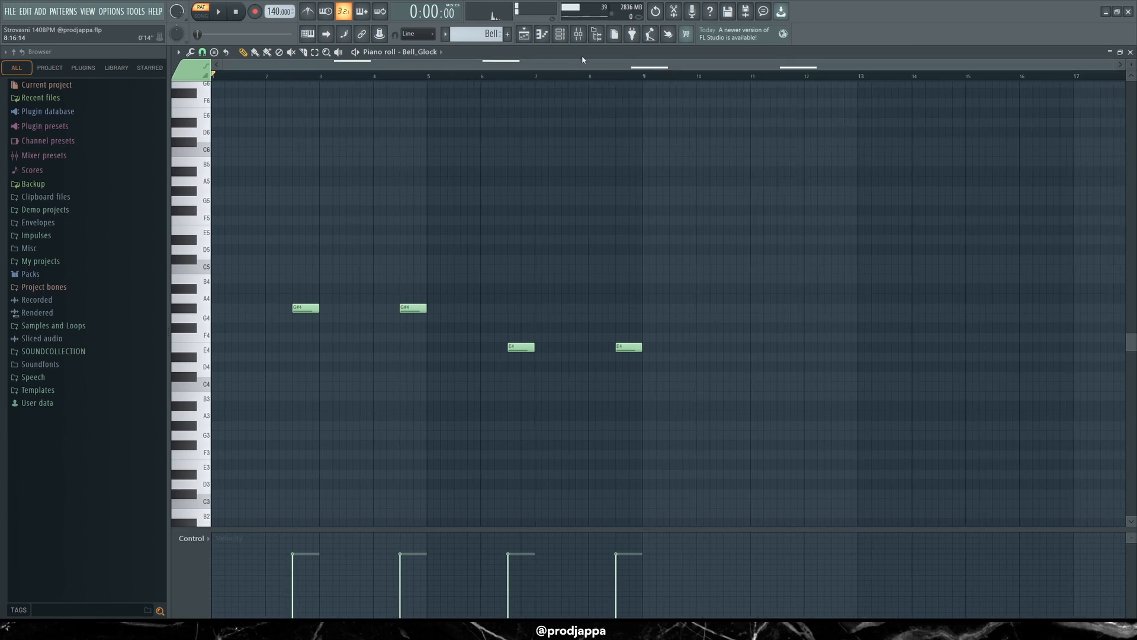
Step: Select mixer Insert 4 and examine its Chorus JUN-6 and Delay TAPE-201 settings
{"action": "key", "text": "F9"}
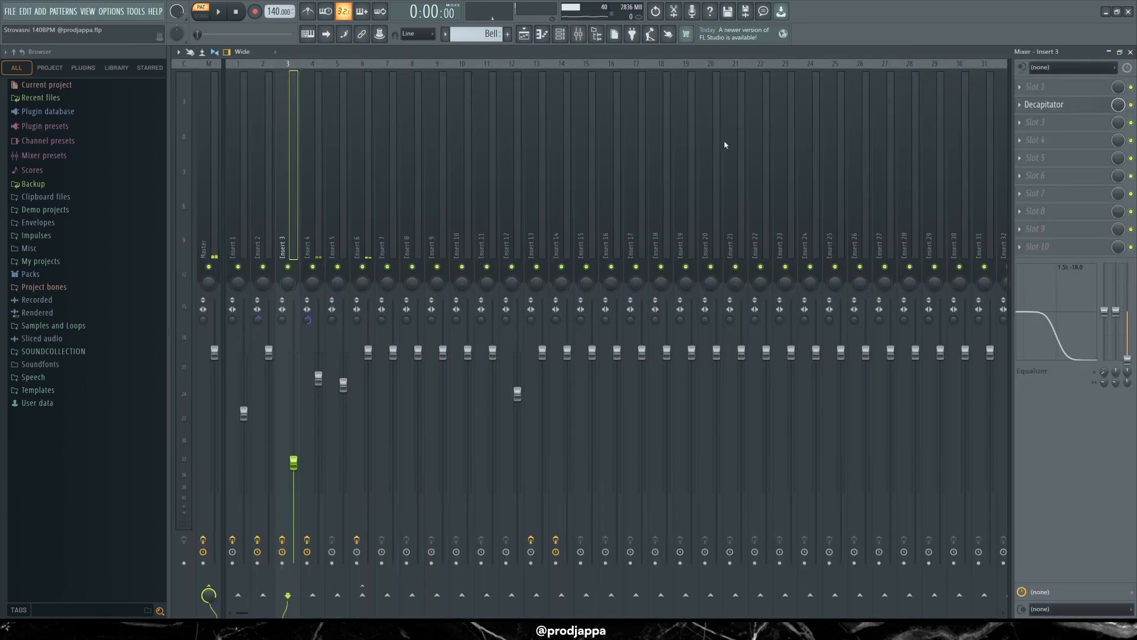
{"action": "left_click", "coordinate": [314, 230]}
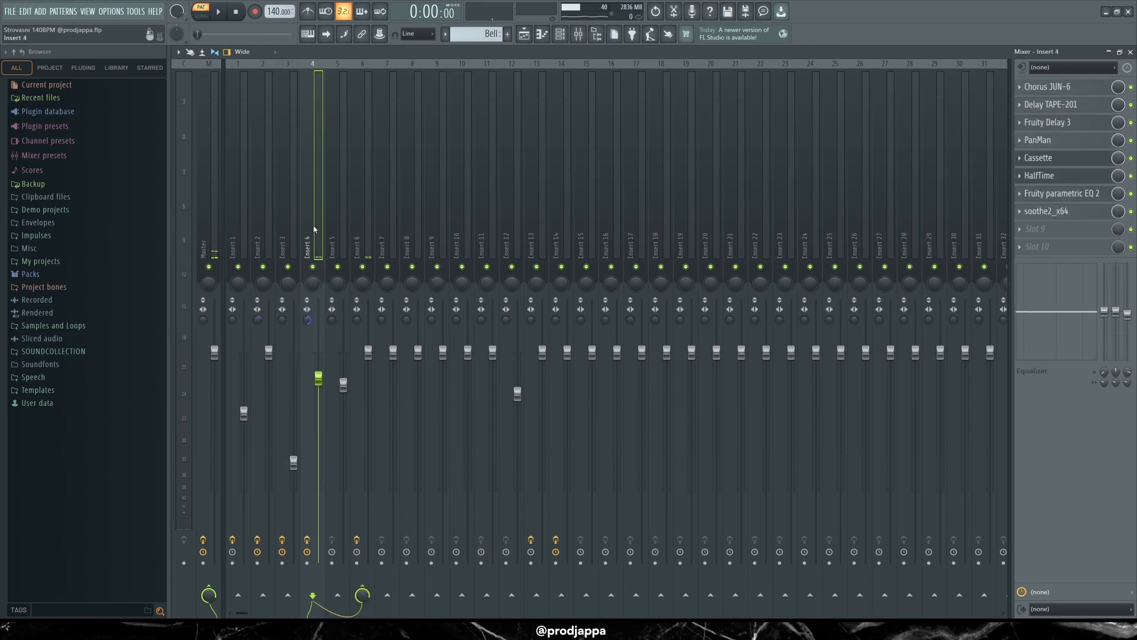
{"action": "left_click", "coordinate": [1069, 86]}
{"action": "left_click_drag", "start_coordinate": [606, 122], "coordinate": [599, 117]}
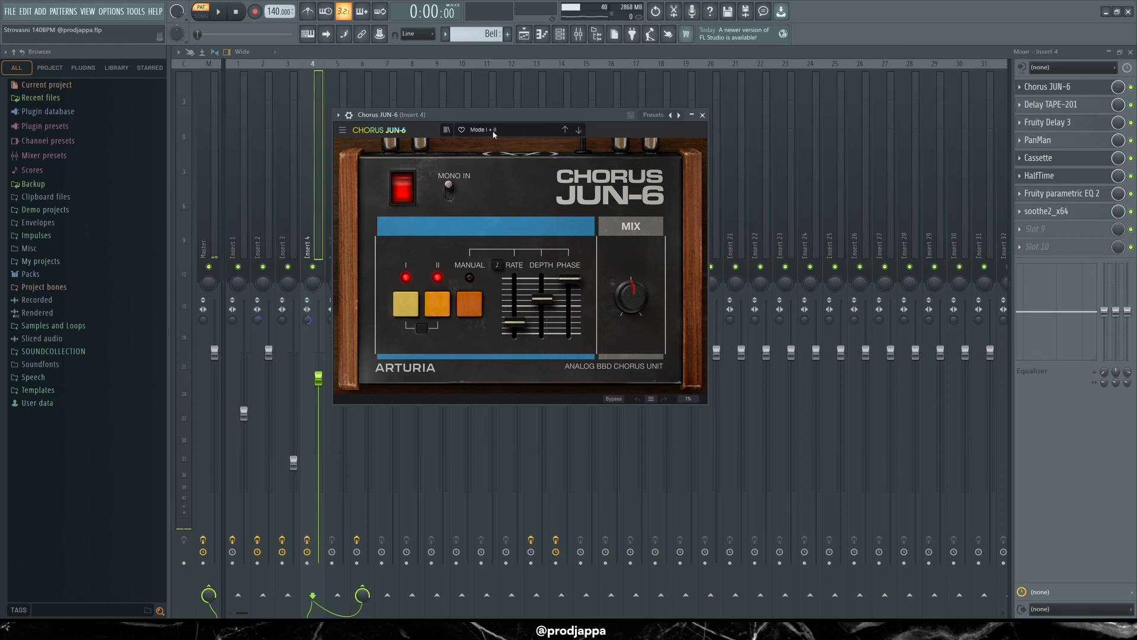
{"action": "left_click", "coordinate": [1047, 105]}
{"action": "left_click_drag", "start_coordinate": [540, 135], "coordinate": [542, 137]}
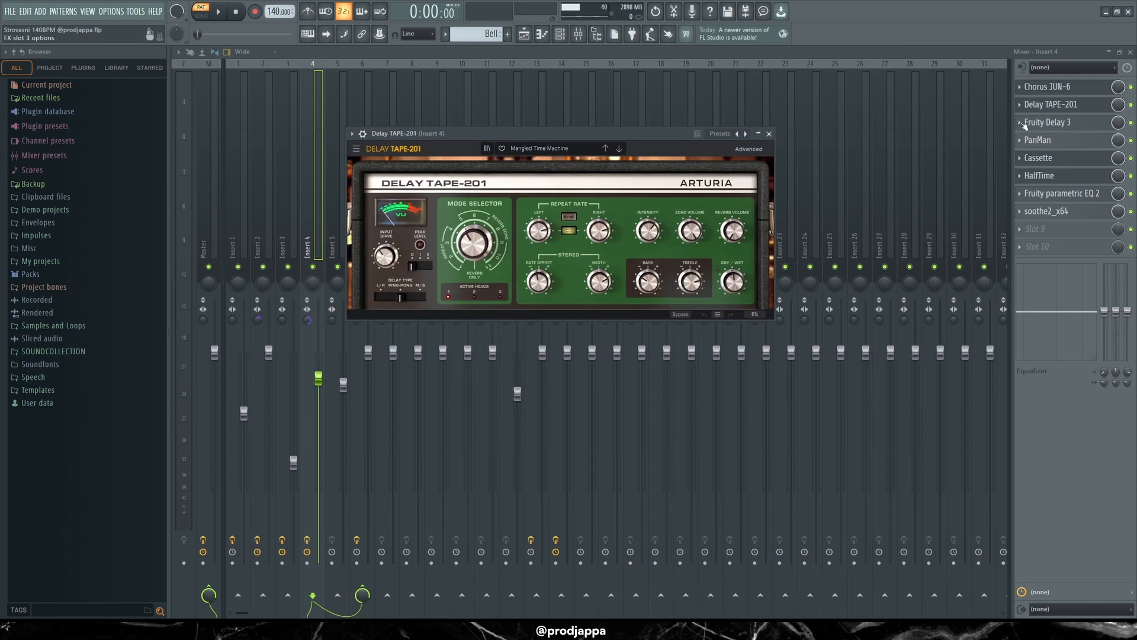
Step: Examine the Fruity Delay 3 and PanMan settings on mixer Insert 4
{"action": "left_click", "coordinate": [1047, 122]}
{"action": "left_click_drag", "start_coordinate": [566, 160], "coordinate": [556, 156]}
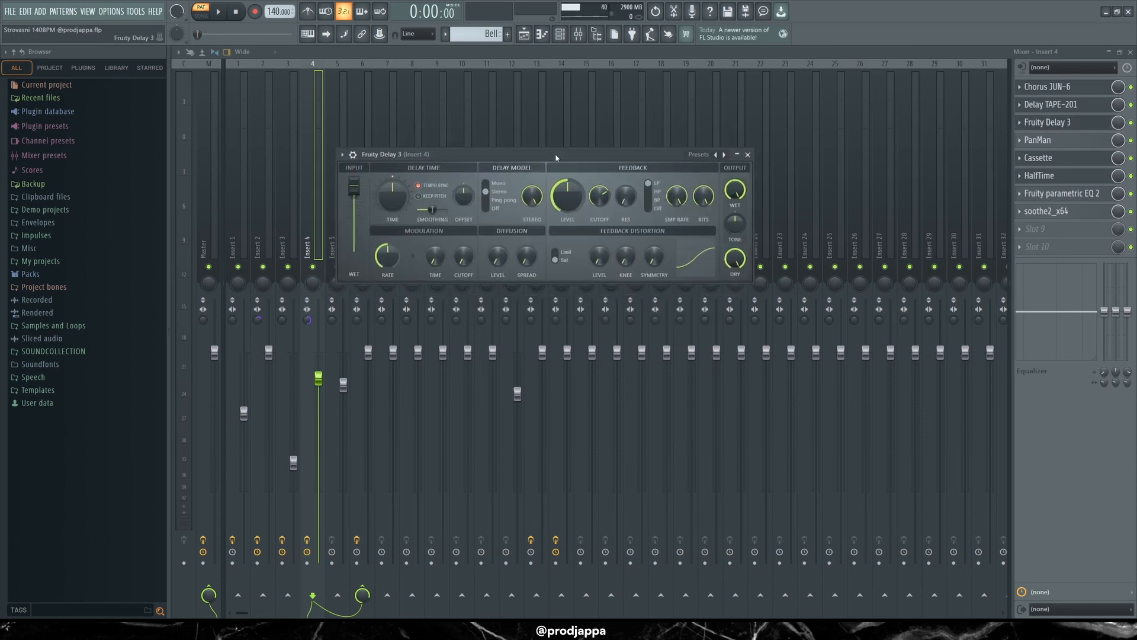
{"action": "left_click", "coordinate": [748, 154]}
{"action": "left_click", "coordinate": [1047, 140]}
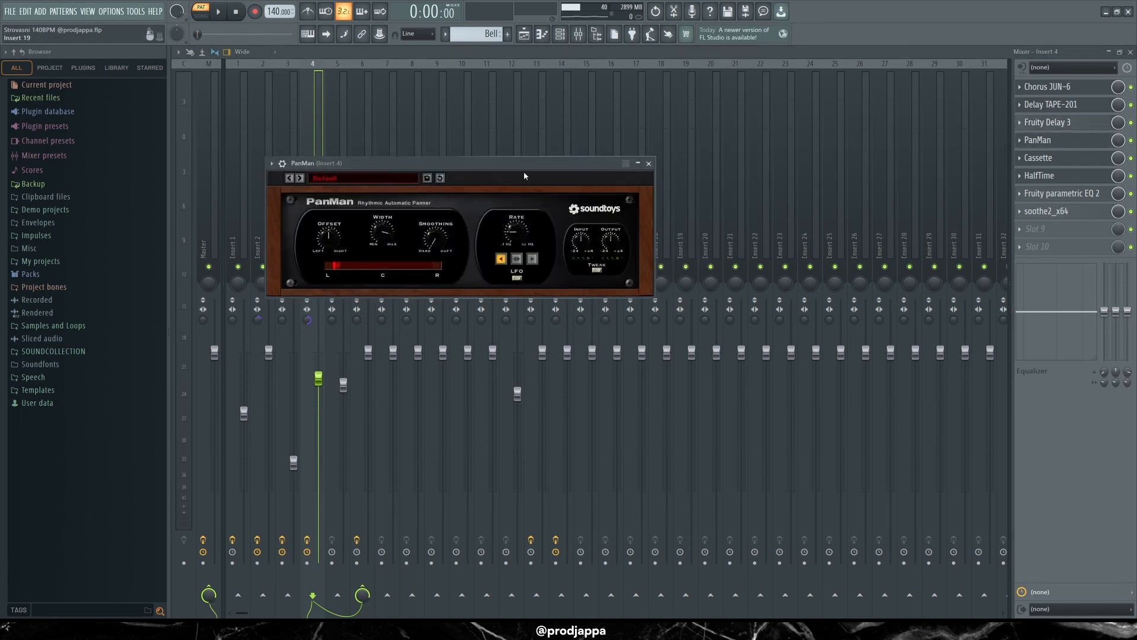
{"action": "left_click_drag", "start_coordinate": [524, 172], "coordinate": [619, 160]}
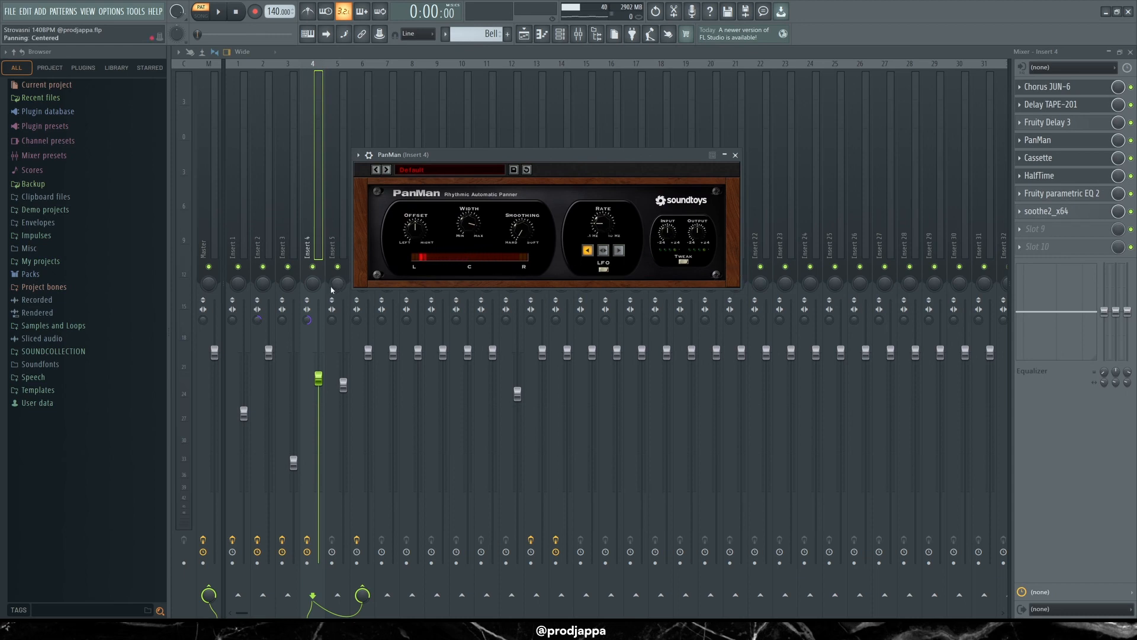
Step: Examine the Cassette and HalfTime settings on mixer Insert 4
{"action": "left_click", "coordinate": [1060, 159]}
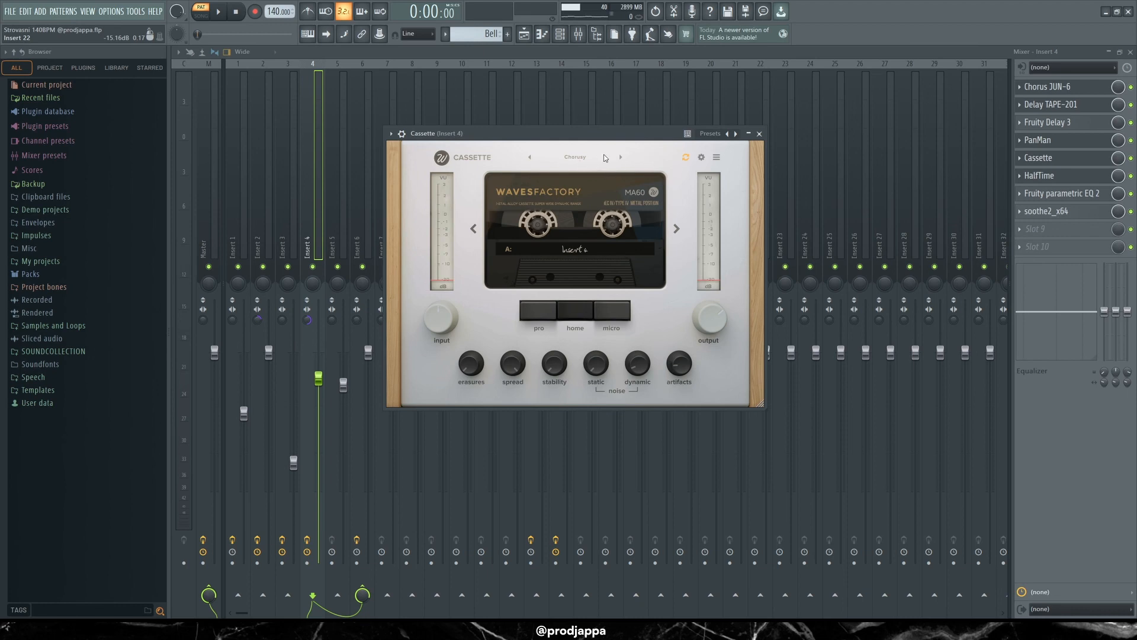
{"action": "left_click", "coordinate": [1040, 175]}
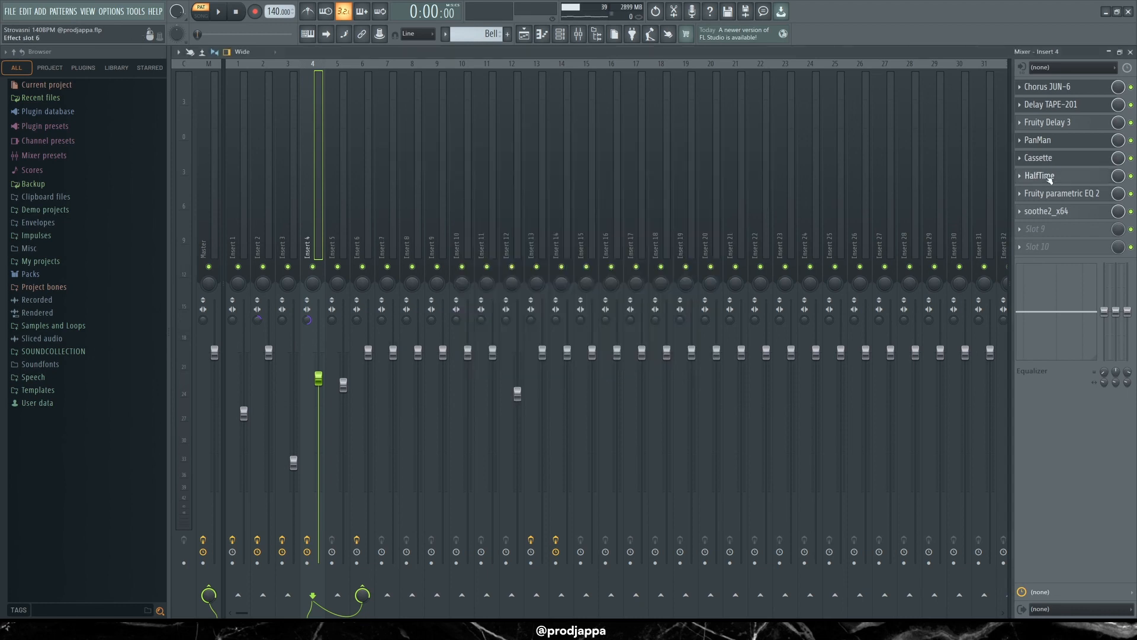
{"action": "left_click_drag", "start_coordinate": [574, 184], "coordinate": [600, 135]}
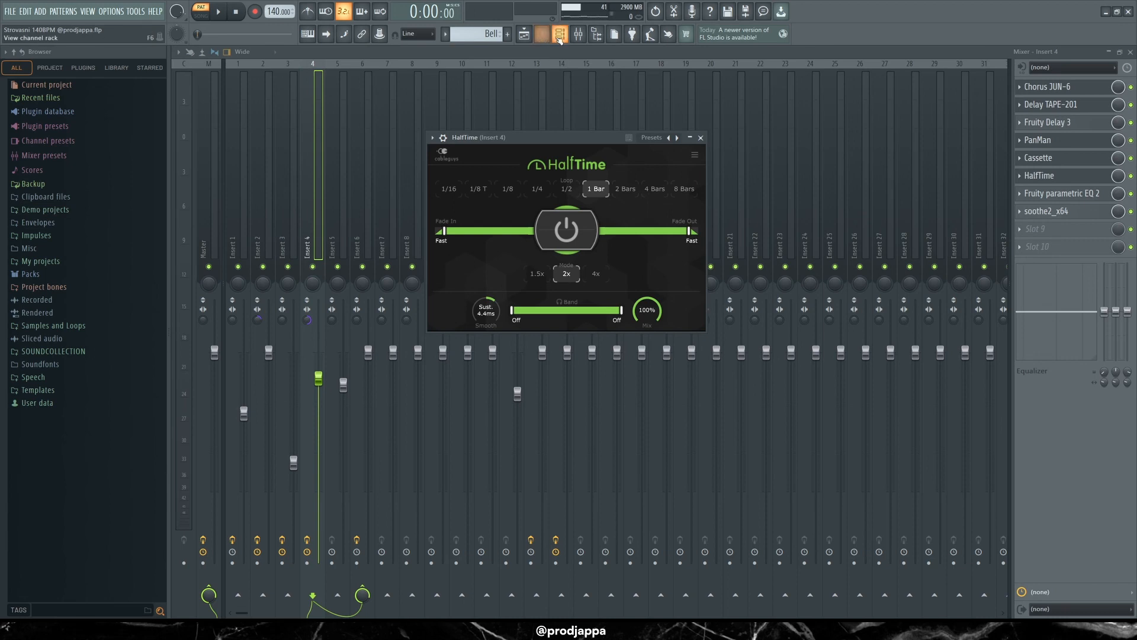
Step: Examine the Fruity parametric EQ 2 curve and soothe2 settings on mixer Insert 4 and close the plugin
{"action": "left_click", "coordinate": [1062, 193]}
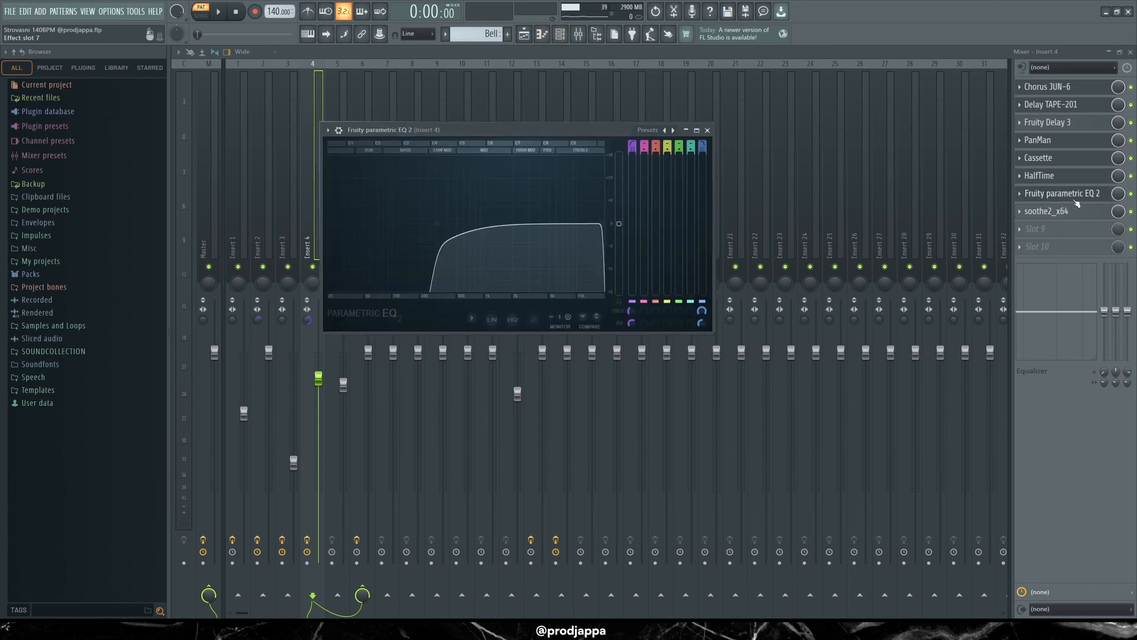
{"action": "left_click_drag", "start_coordinate": [619, 140], "coordinate": [625, 142]}
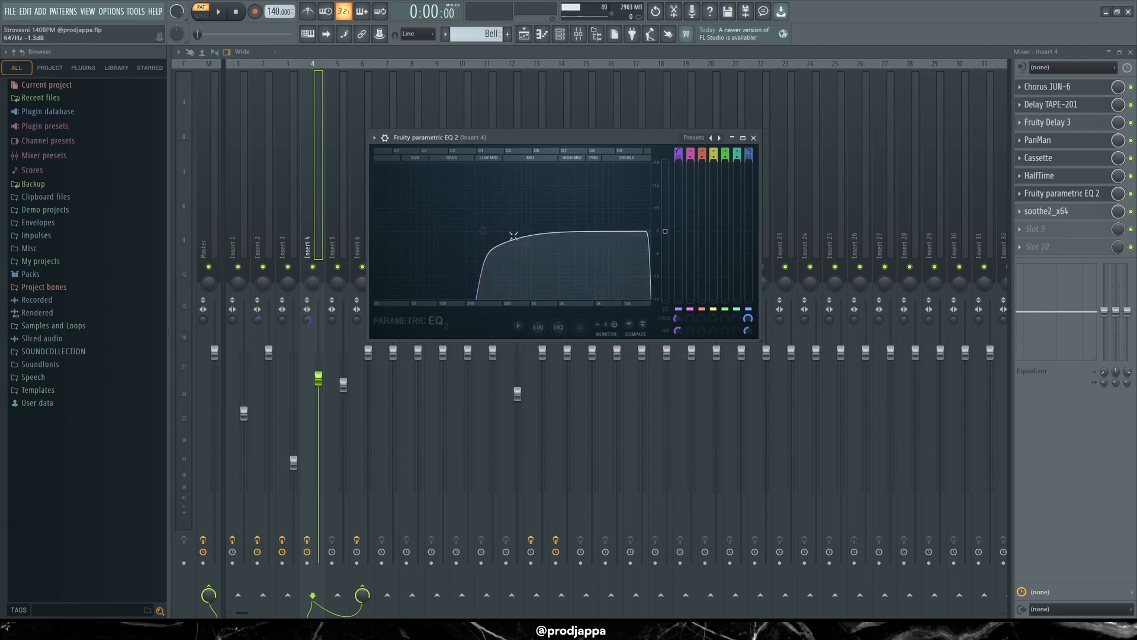
{"action": "left_click", "coordinate": [1045, 211]}
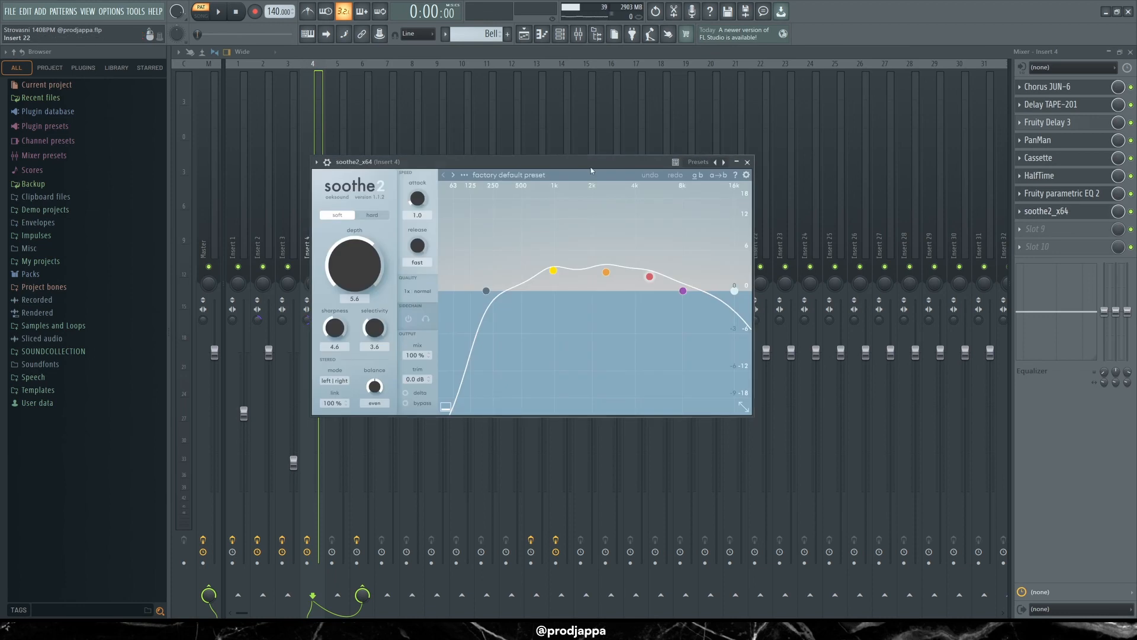
{"action": "left_click_drag", "start_coordinate": [587, 168], "coordinate": [619, 146]}
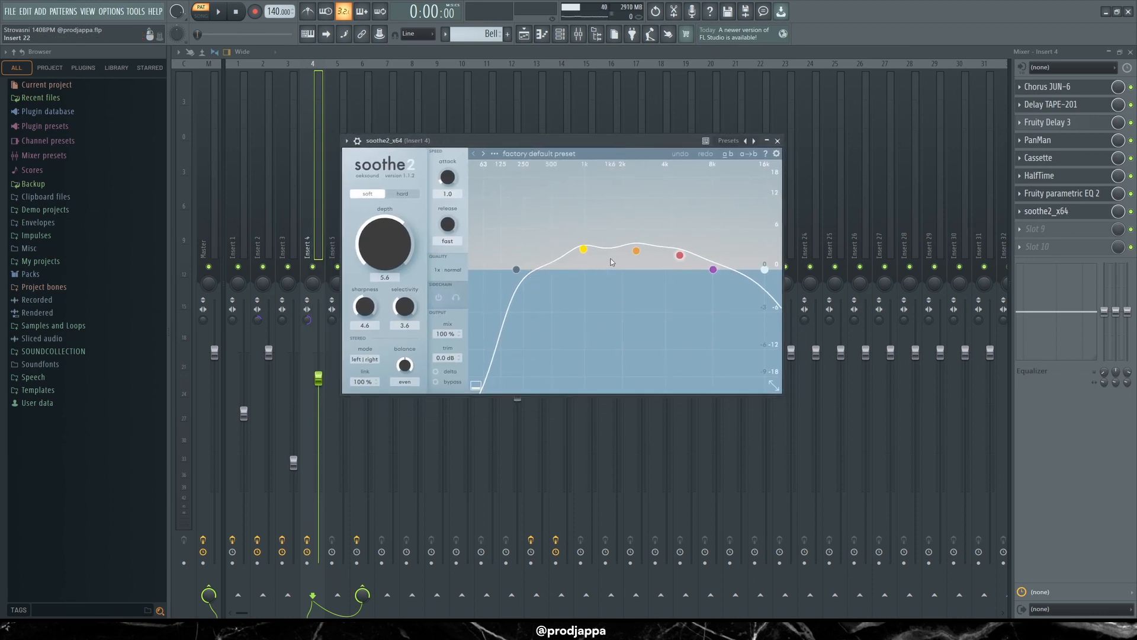
{"action": "left_click", "coordinate": [777, 141]}
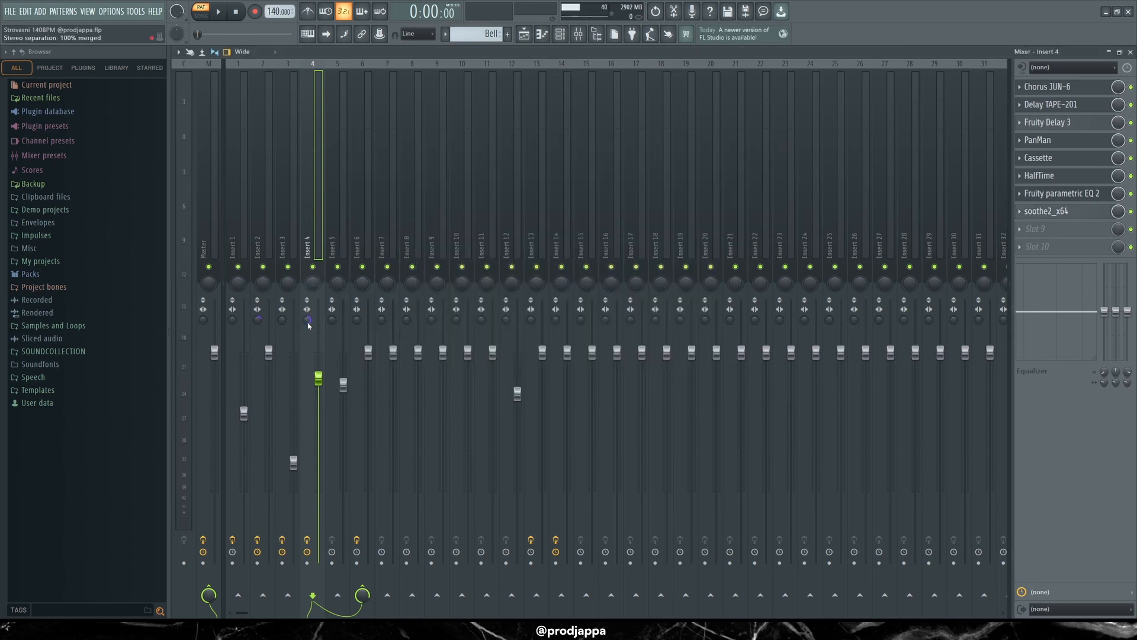
Step: Return to the playlist arrangement and unmute audio tracks 6 to 11
{"action": "left_click", "coordinate": [559, 37]}
{"action": "left_click", "coordinate": [523, 34]}
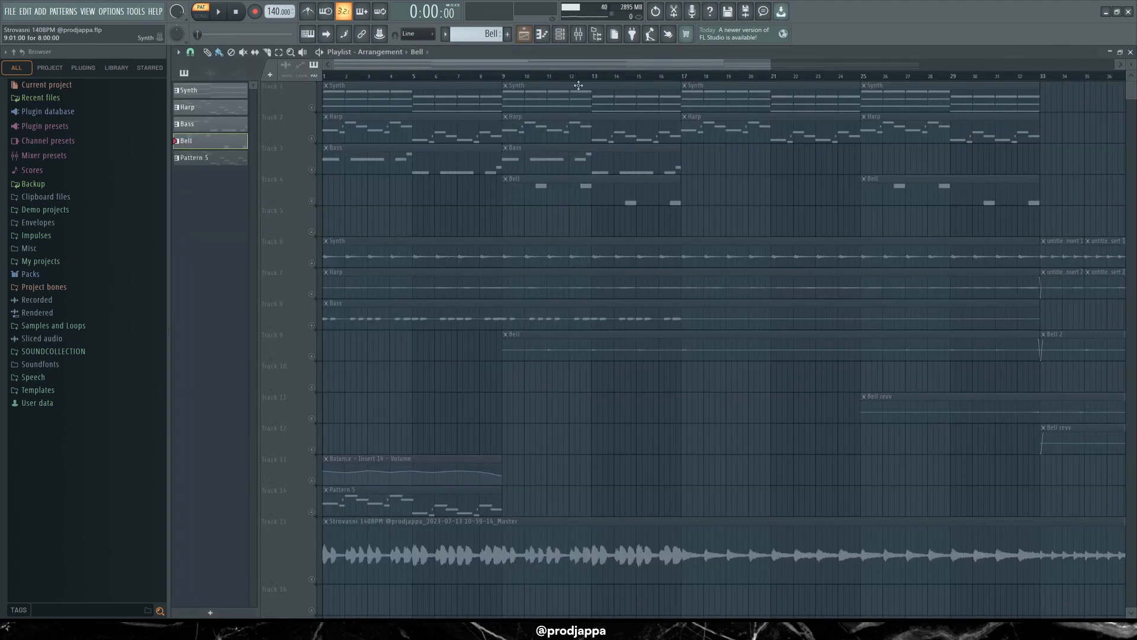
{"action": "scroll", "coordinate": [514, 180], "scroll_direction": "down", "scroll_amount": 1}
{"action": "scroll", "coordinate": [421, 238], "scroll_direction": "up", "scroll_amount": 1}
{"action": "scroll", "coordinate": [525, 77], "scroll_direction": "down", "scroll_amount": 3}
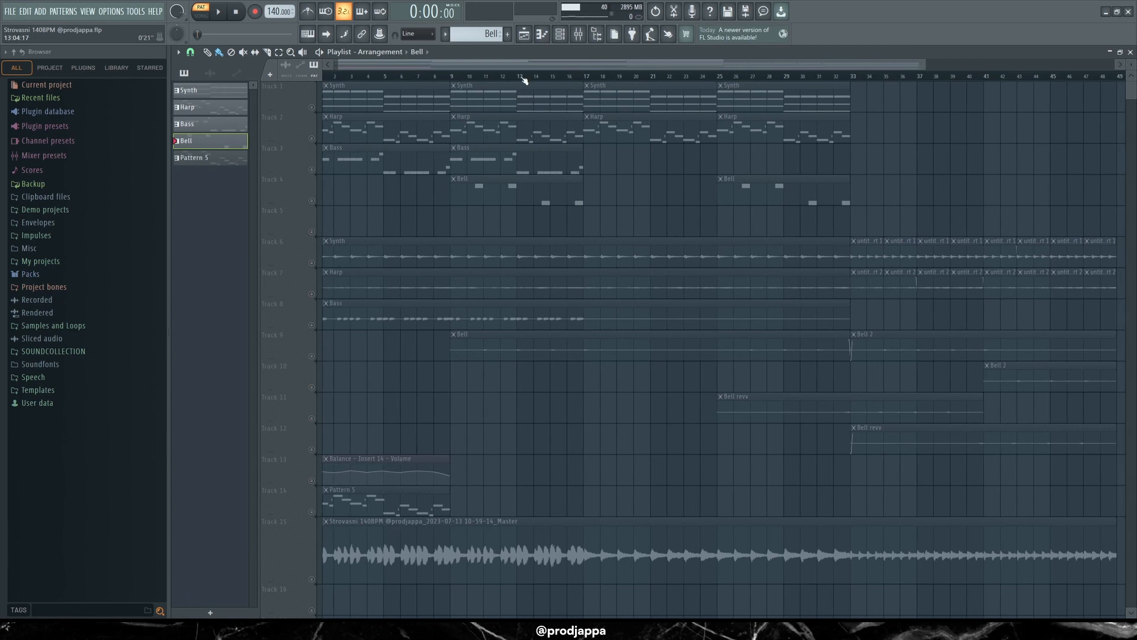
{"action": "scroll", "coordinate": [577, 192], "scroll_direction": "down", "scroll_amount": 1}
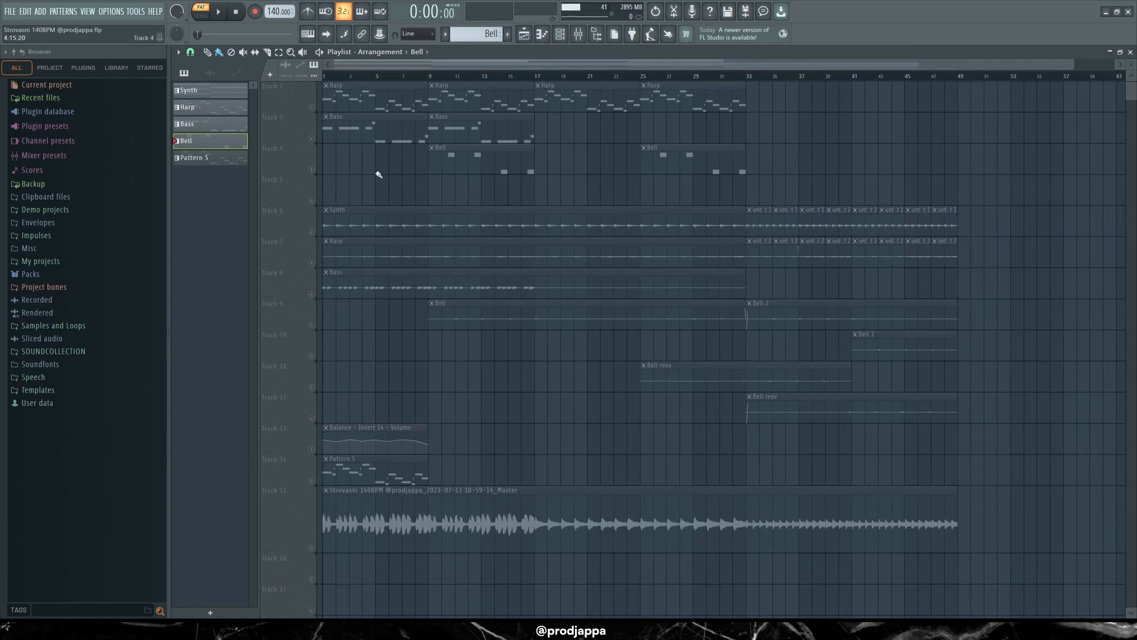
{"action": "scroll", "coordinate": [331, 237], "scroll_direction": "up", "scroll_amount": 2}
{"action": "left_click", "coordinate": [312, 231]}
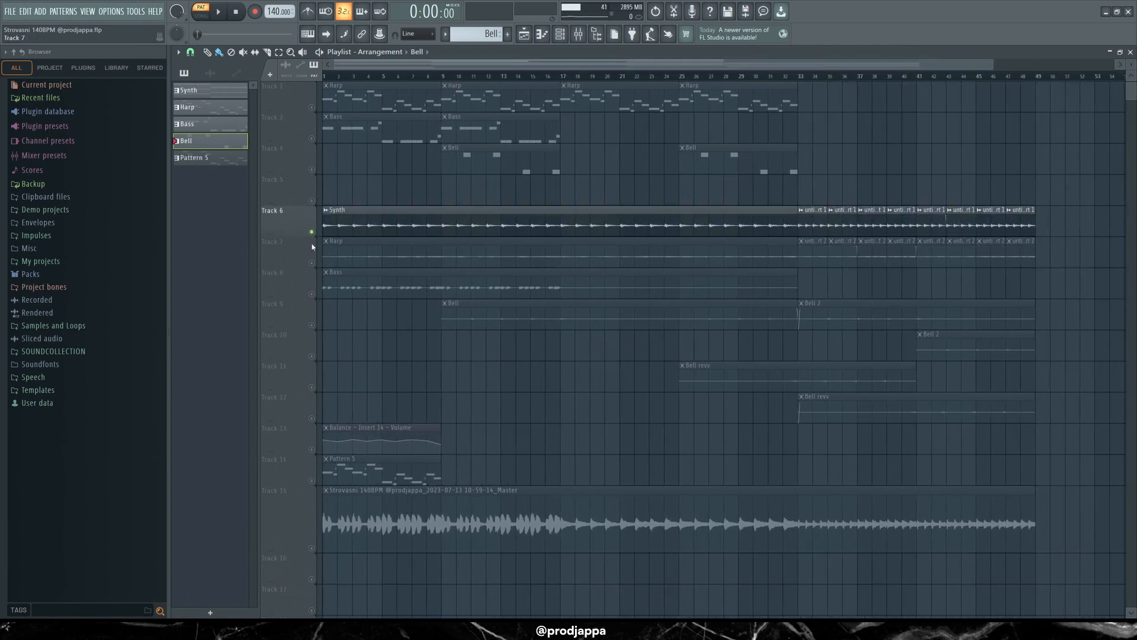
{"action": "left_click", "coordinate": [312, 262]}
{"action": "left_click", "coordinate": [312, 294]}
{"action": "left_click", "coordinate": [312, 325]}
{"action": "left_click", "coordinate": [312, 356]}
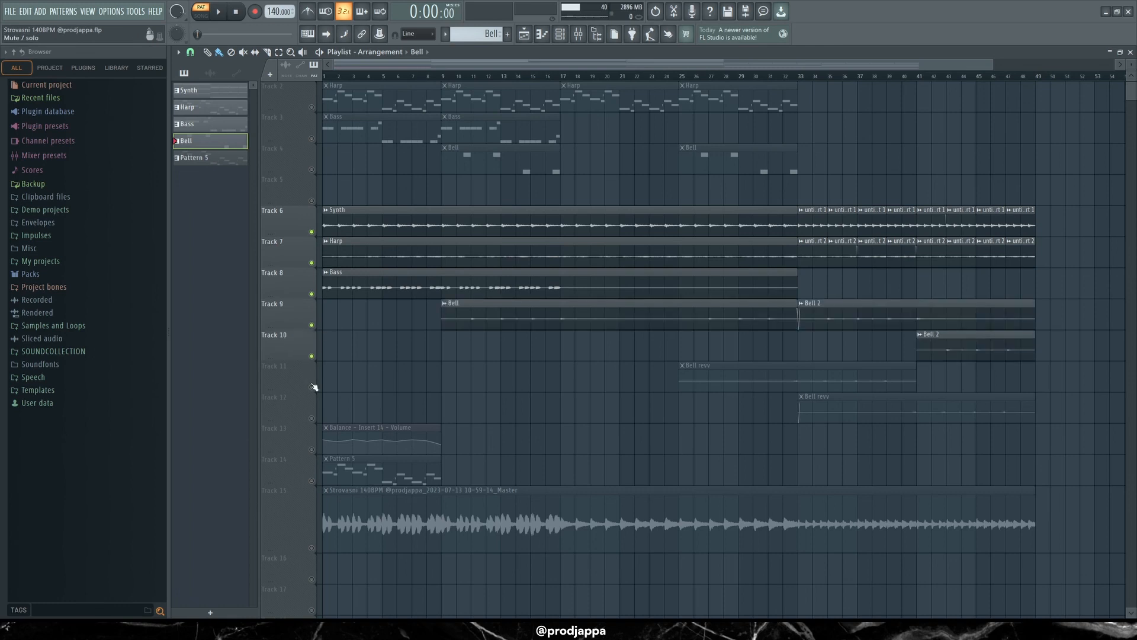
{"action": "left_click", "coordinate": [312, 387]}
Step: Play the arrangement in song mode from bar 33 and stop playback
{"action": "left_click_drag", "start_coordinate": [603, 77], "coordinate": [663, 125]}
{"action": "left_click_drag", "start_coordinate": [692, 85], "coordinate": [699, 77]}
{"action": "scroll", "coordinate": [723, 350], "scroll_direction": "up", "scroll_amount": 3}
{"action": "scroll", "coordinate": [724, 349], "scroll_direction": "down", "scroll_amount": 4}
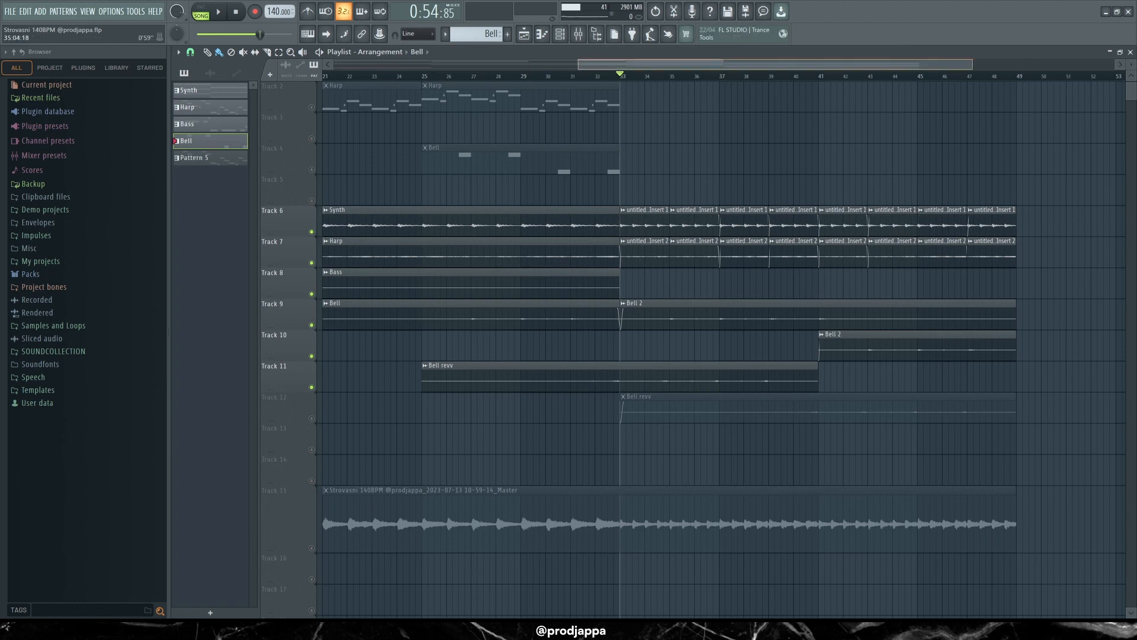
{"action": "scroll", "coordinate": [649, 228], "scroll_direction": "up", "scroll_amount": 3, "text": "ctrl"}
{"action": "scroll", "coordinate": [607, 101], "scroll_direction": "down", "scroll_amount": 3, "text": "ctrl"}
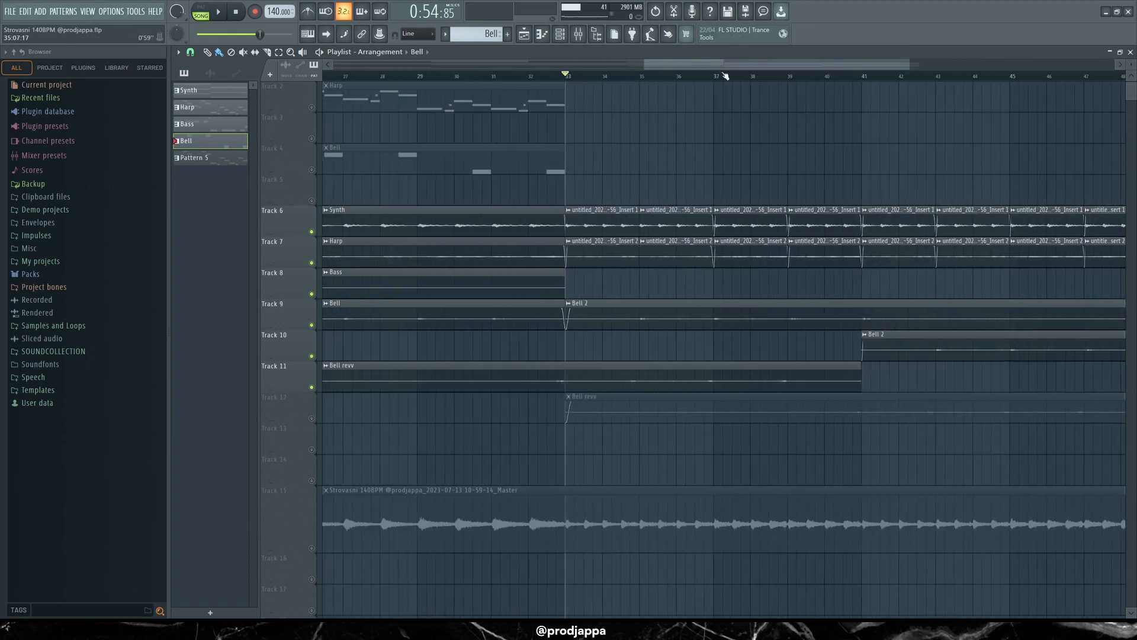
{"action": "scroll", "coordinate": [598, 72], "scroll_direction": "down", "scroll_amount": 2, "text": "ctrl"}
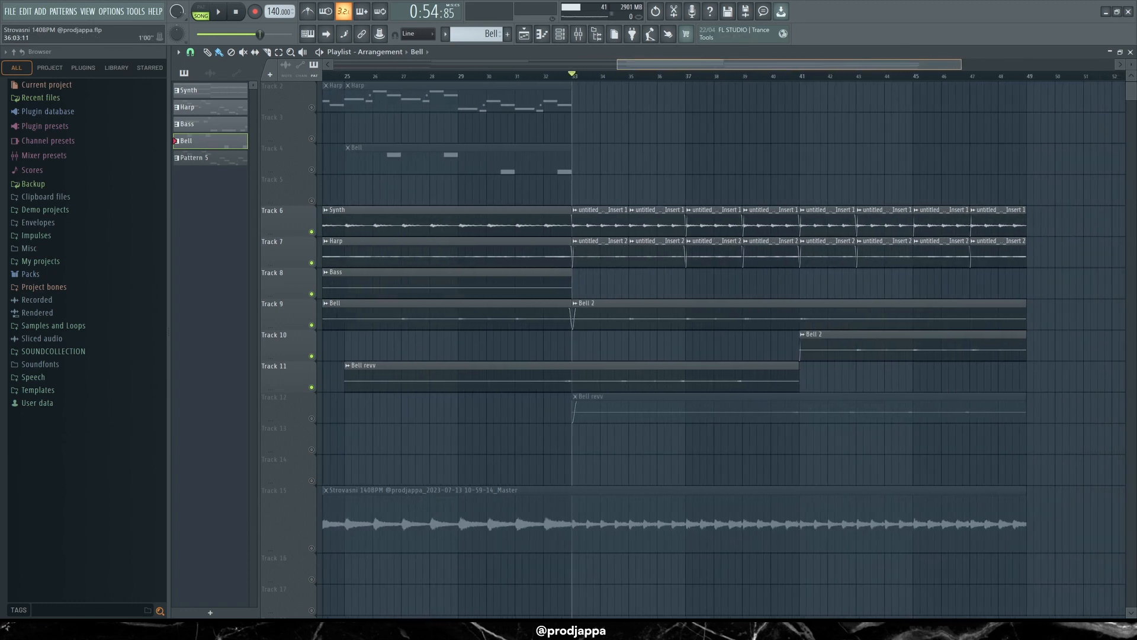
{"action": "key", "text": "space"}
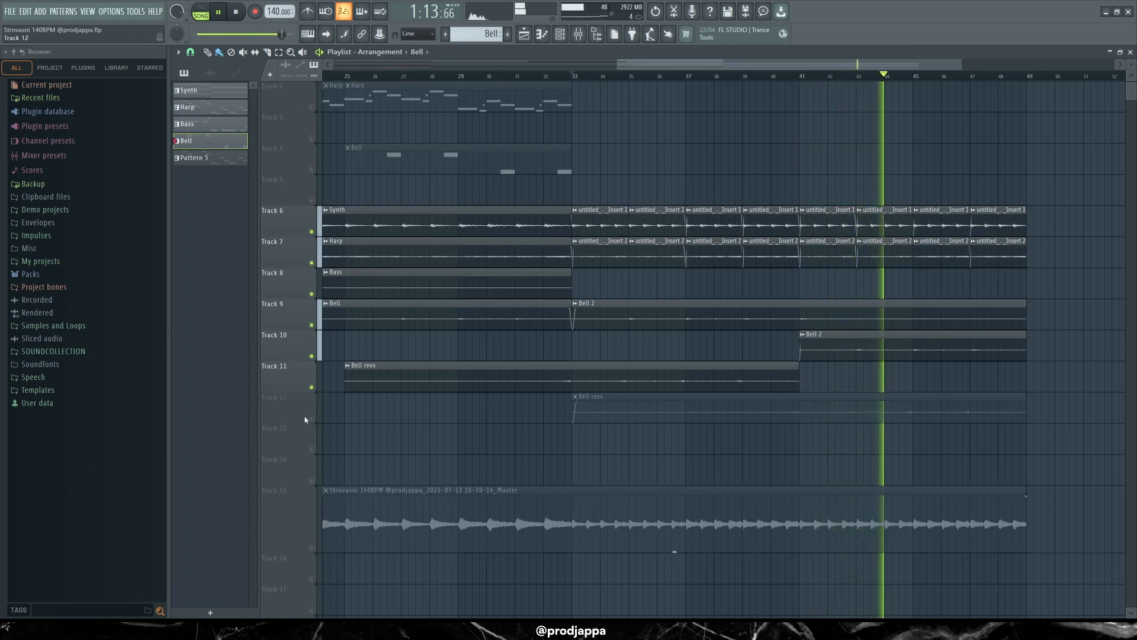
{"action": "key", "text": "space"}
Step: Unmute track 12 and enlarge the Bell clips on tracks 9 to 12
{"action": "scroll", "coordinate": [770, 444], "scroll_direction": "up", "scroll_amount": 2}
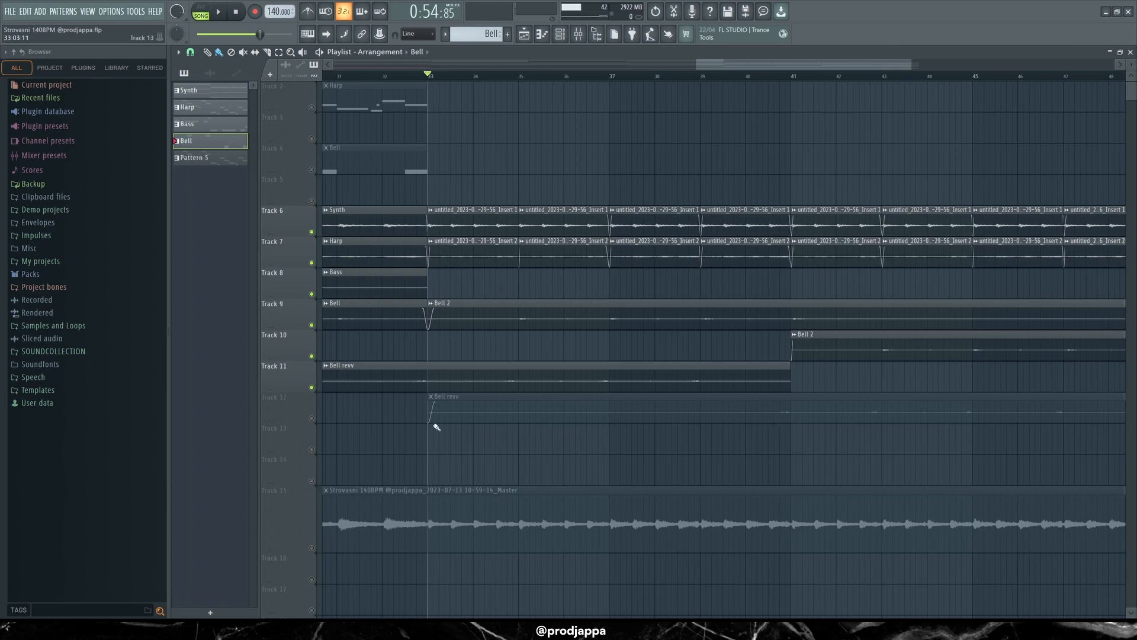
{"action": "left_click", "coordinate": [311, 418]}
{"action": "scroll", "coordinate": [306, 418], "scroll_direction": "up", "scroll_amount": 3}
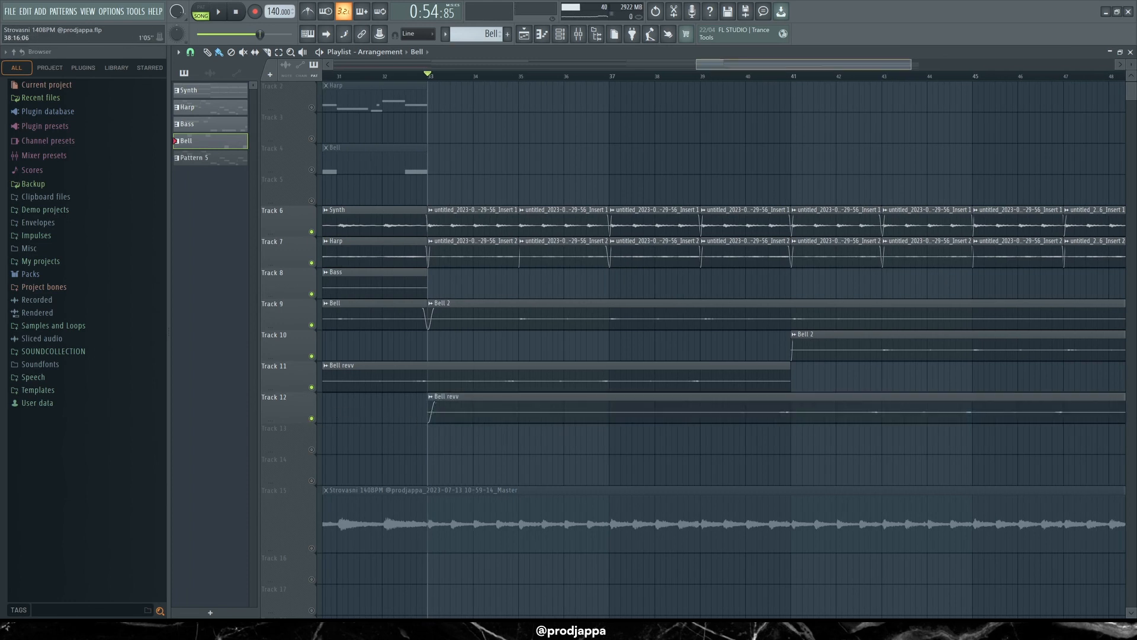
{"action": "scroll", "coordinate": [774, 444], "scroll_direction": "up", "scroll_amount": 2}
{"action": "scroll", "coordinate": [919, 404], "scroll_direction": "down", "scroll_amount": 3}
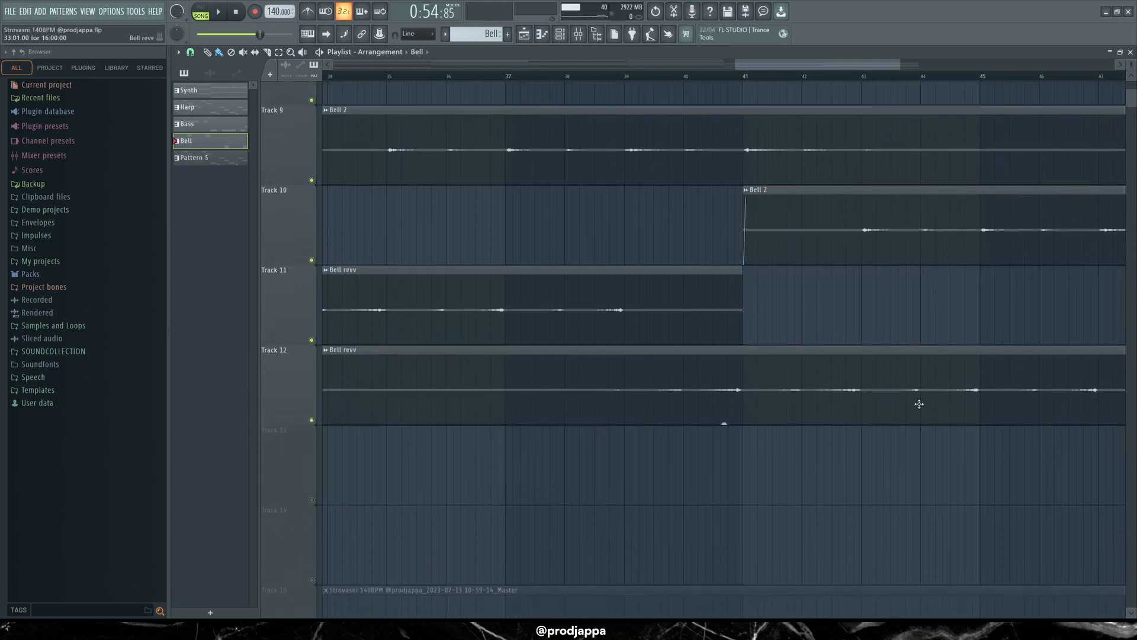
Step: Set the playhead at bar 41, compare the Bell revv clip on track 12 with Bell 2 on track 10, and start playback
{"action": "left_click", "coordinate": [747, 76]}
{"action": "left_click_drag", "start_coordinate": [744, 64], "coordinate": [823, 64]}
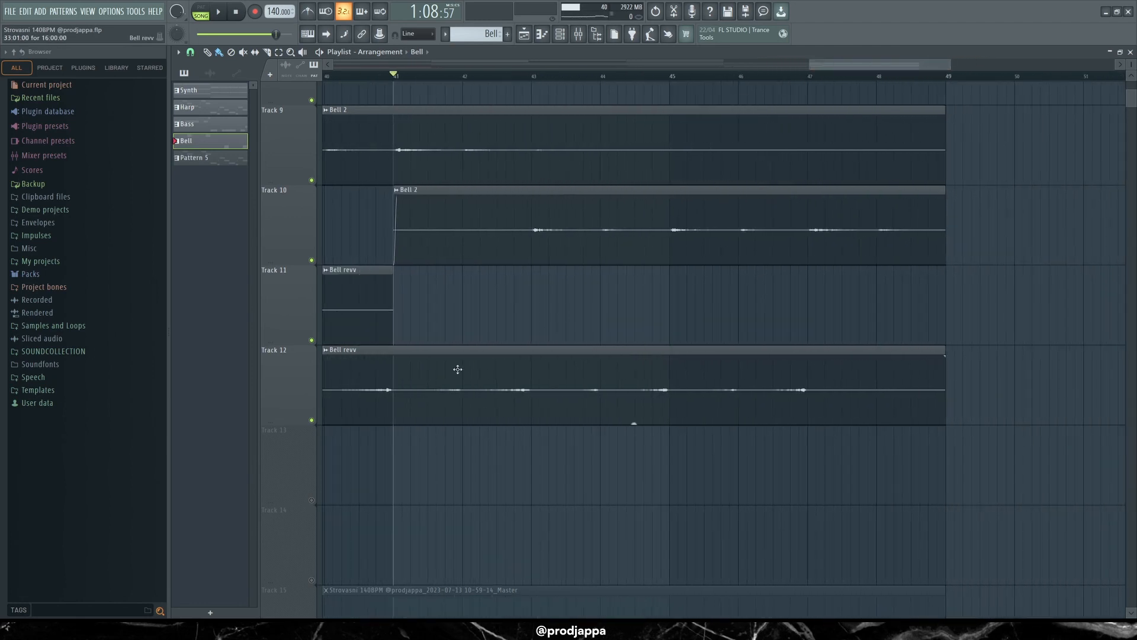
{"action": "left_click_drag", "start_coordinate": [534, 338], "coordinate": [397, 382]}
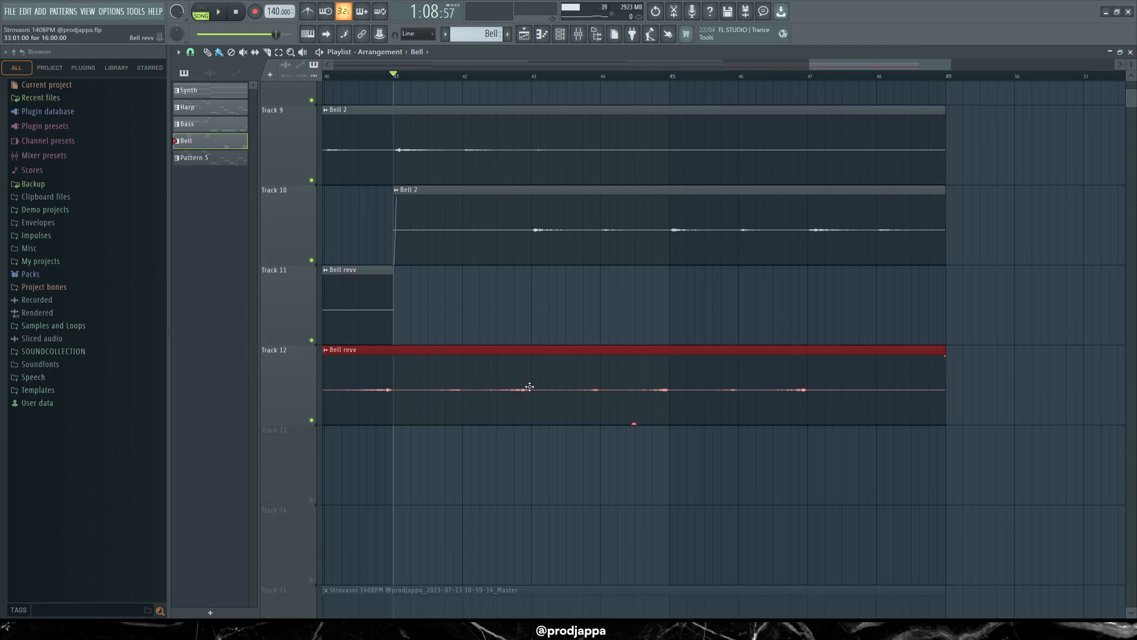
{"action": "mouse_move", "coordinate": [525, 239]}
{"action": "left_mouse_down"}
{"action": "mouse_move", "coordinate": [590, 236]}
{"action": "mouse_move", "coordinate": [527, 245]}
{"action": "left_mouse_up"}
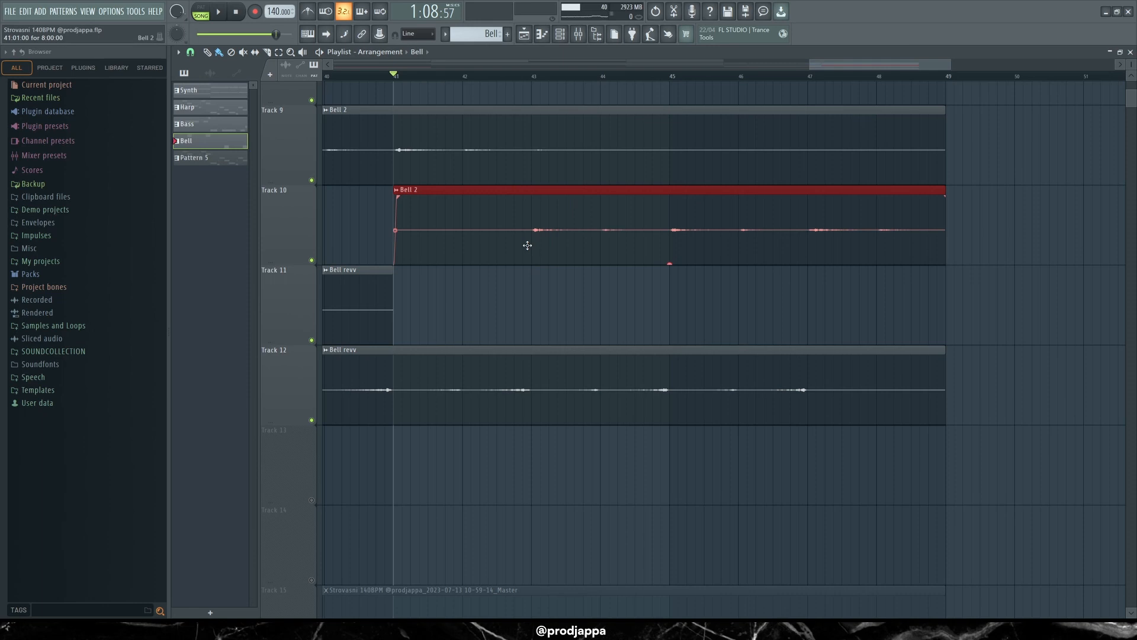
{"action": "right_click", "coordinate": [547, 302]}
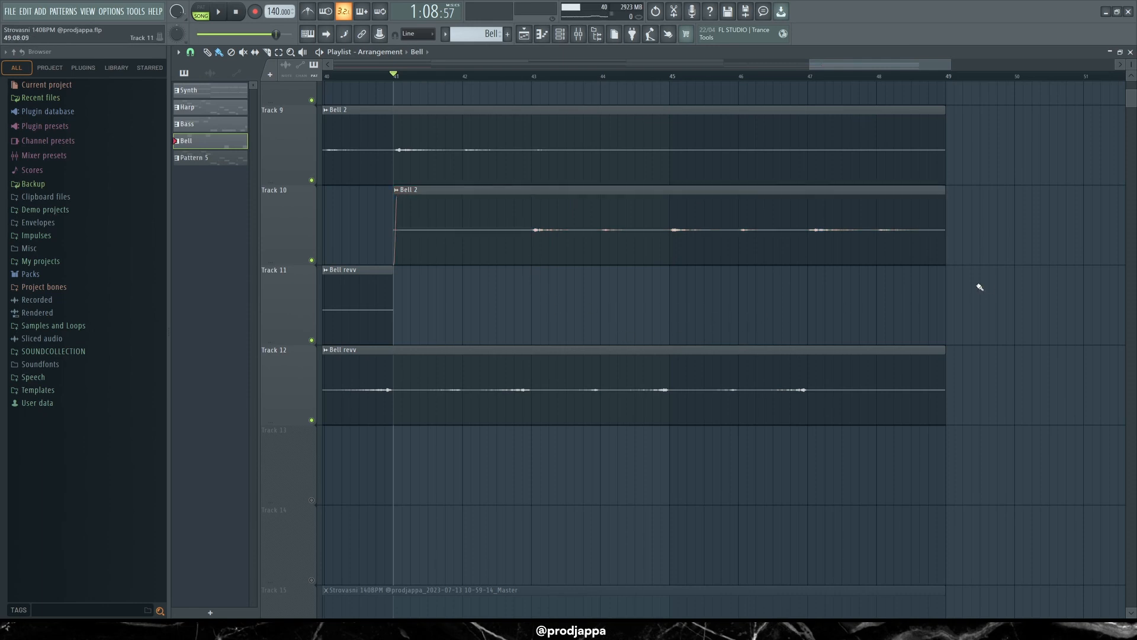
{"action": "key", "text": "space"}
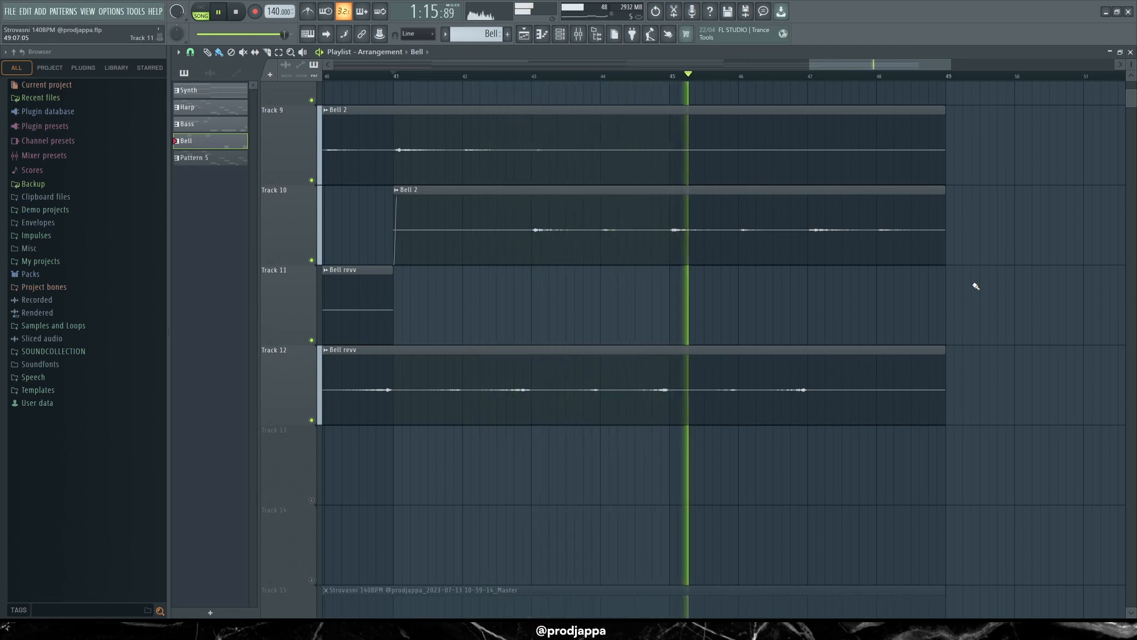
Step: Stop playback and look over the arrangement from track 6 down to the rendered master clip on track 15
{"action": "key", "text": "space"}
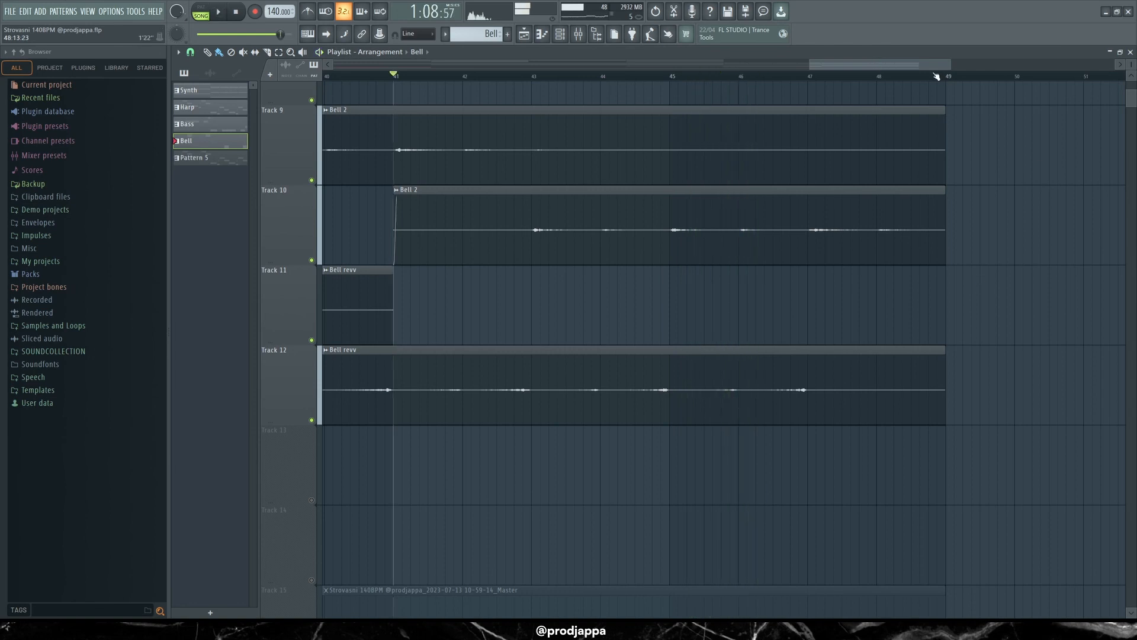
{"action": "left_click_drag", "start_coordinate": [949, 64], "coordinate": [1006, 65]}
{"action": "scroll", "coordinate": [943, 164], "scroll_direction": "up", "scroll_amount": 2}
{"action": "left_click_drag", "start_coordinate": [935, 65], "coordinate": [934, 79]}
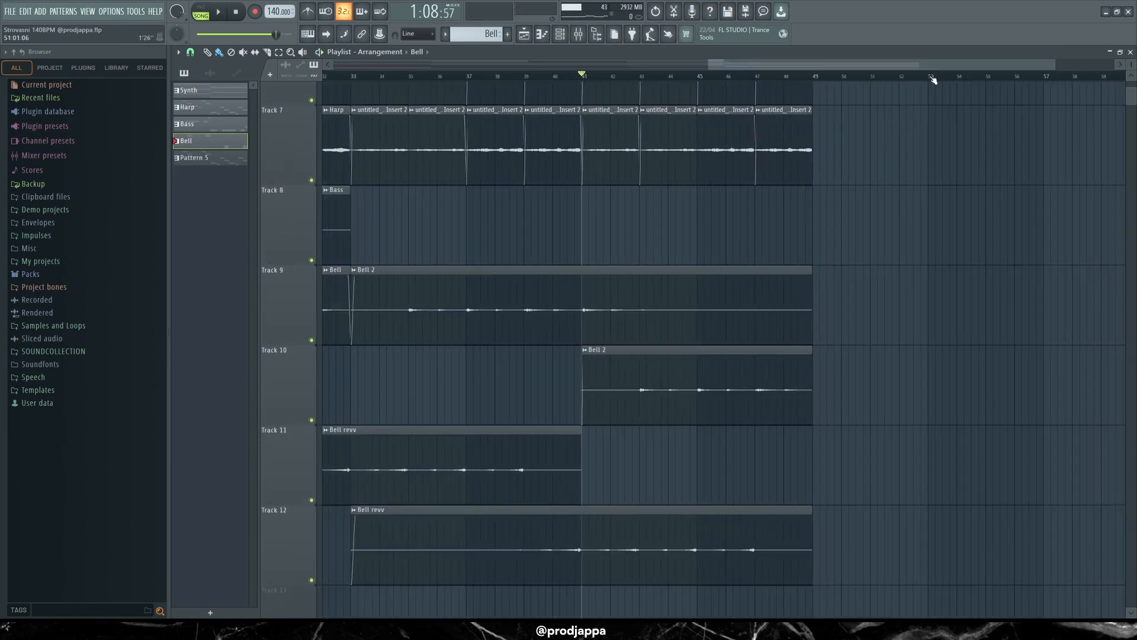
{"action": "scroll", "coordinate": [897, 172], "scroll_direction": "up", "scroll_amount": 1}
{"action": "scroll", "coordinate": [897, 172], "scroll_direction": "up", "scroll_amount": 1}
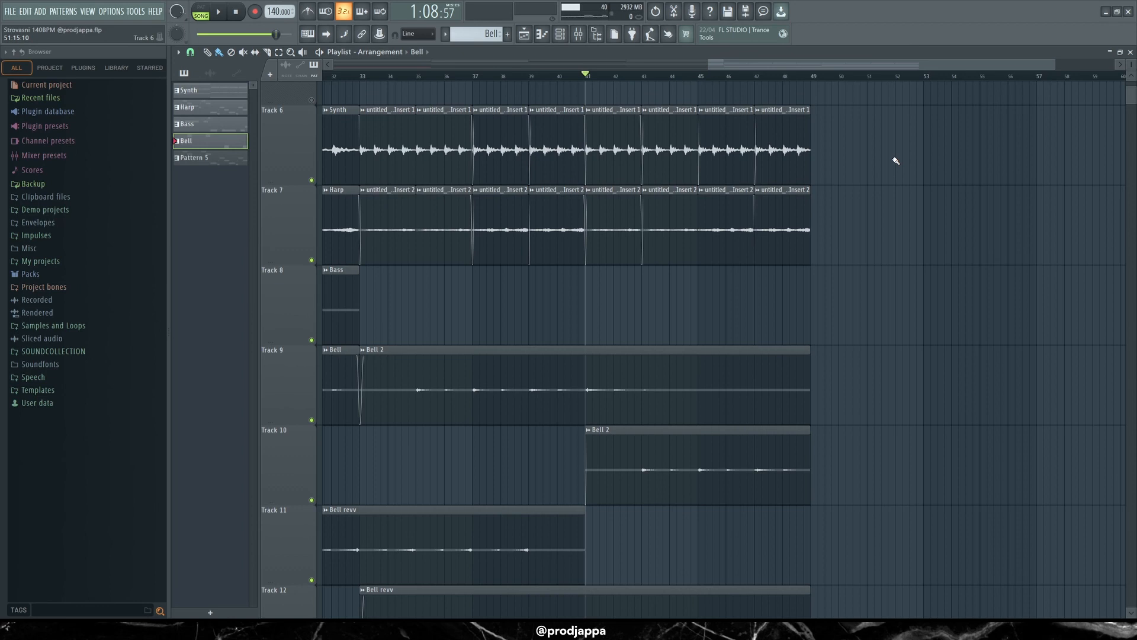
{"action": "scroll", "coordinate": [895, 160], "scroll_direction": "down", "scroll_amount": 2}
{"action": "scroll", "coordinate": [858, 83], "scroll_direction": "down", "scroll_amount": 5}
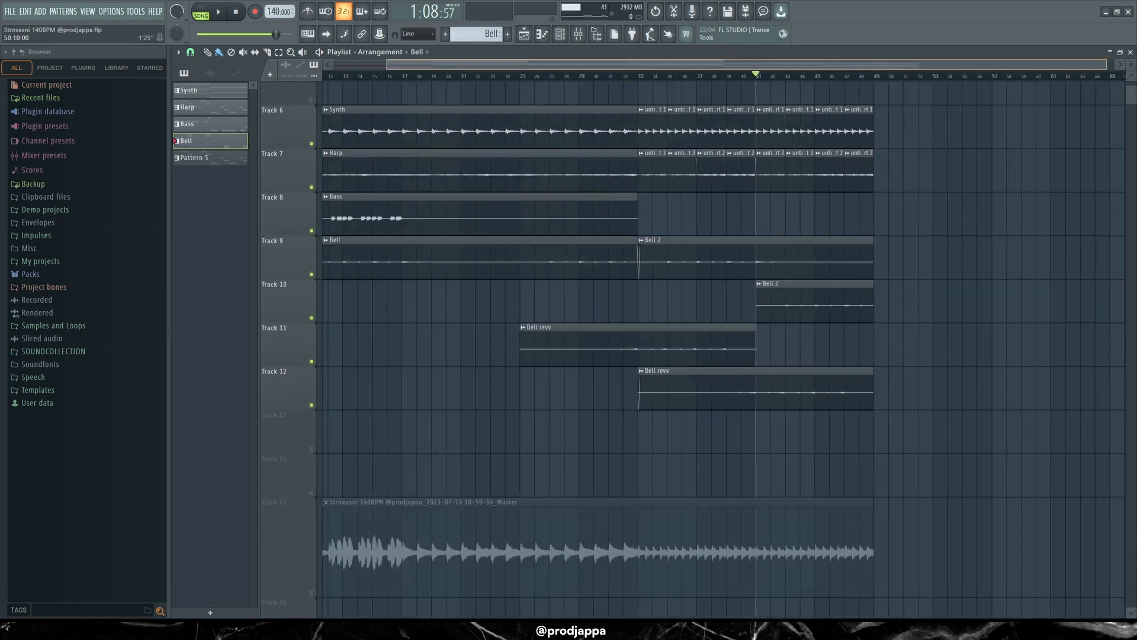
{"action": "scroll", "coordinate": [864, 265], "scroll_direction": "down", "scroll_amount": 3}
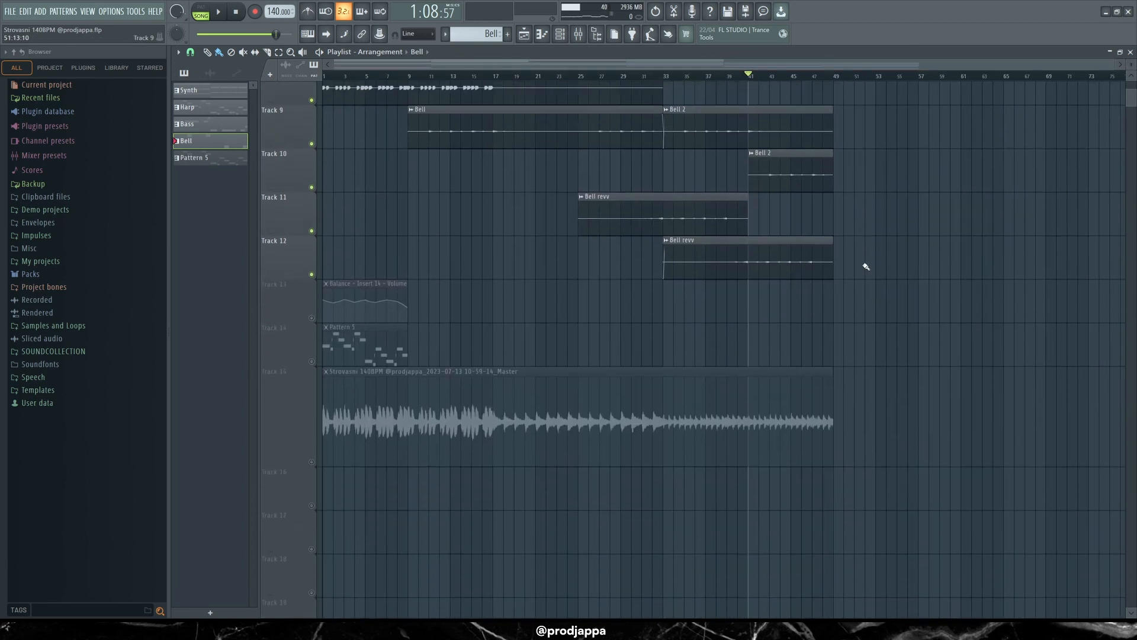
Step: Inspect the TG Mastering Chain effect in the first slot of the master mixer track and close it
{"action": "left_click", "coordinate": [578, 35]}
{"action": "left_click", "coordinate": [206, 237]}
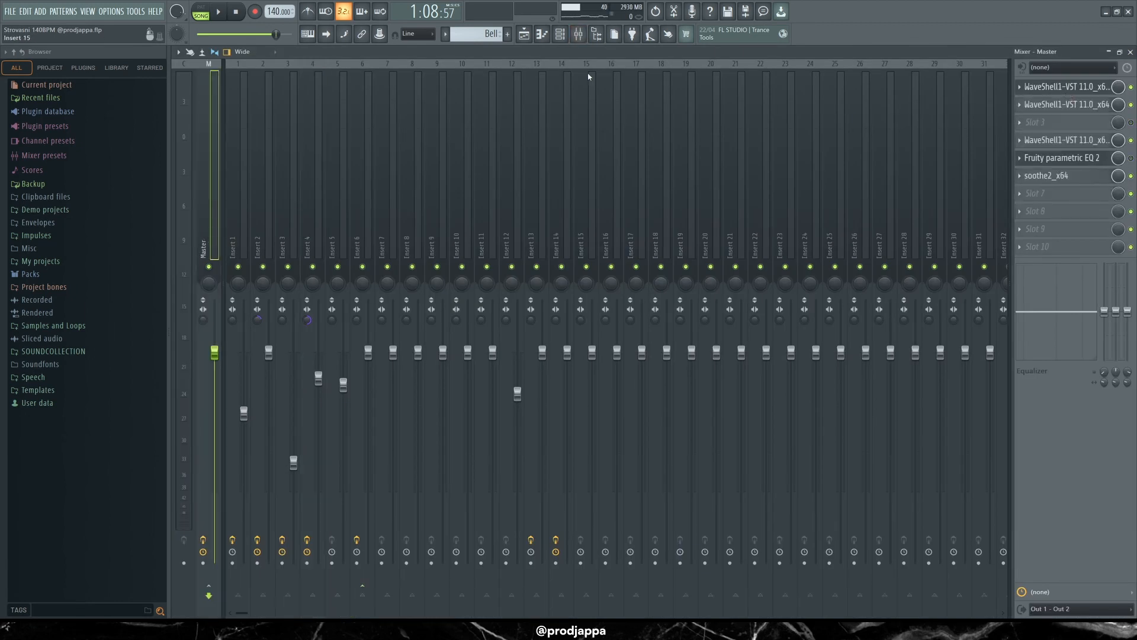
{"action": "left_click", "coordinate": [1054, 89]}
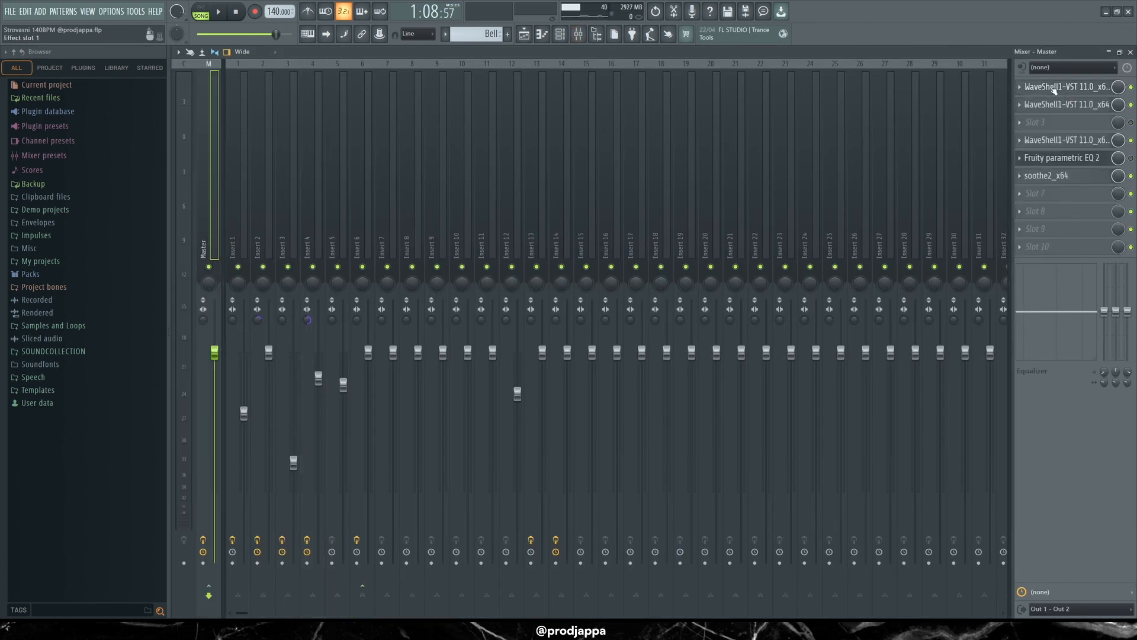
{"action": "left_click_drag", "start_coordinate": [429, 182], "coordinate": [519, 128]}
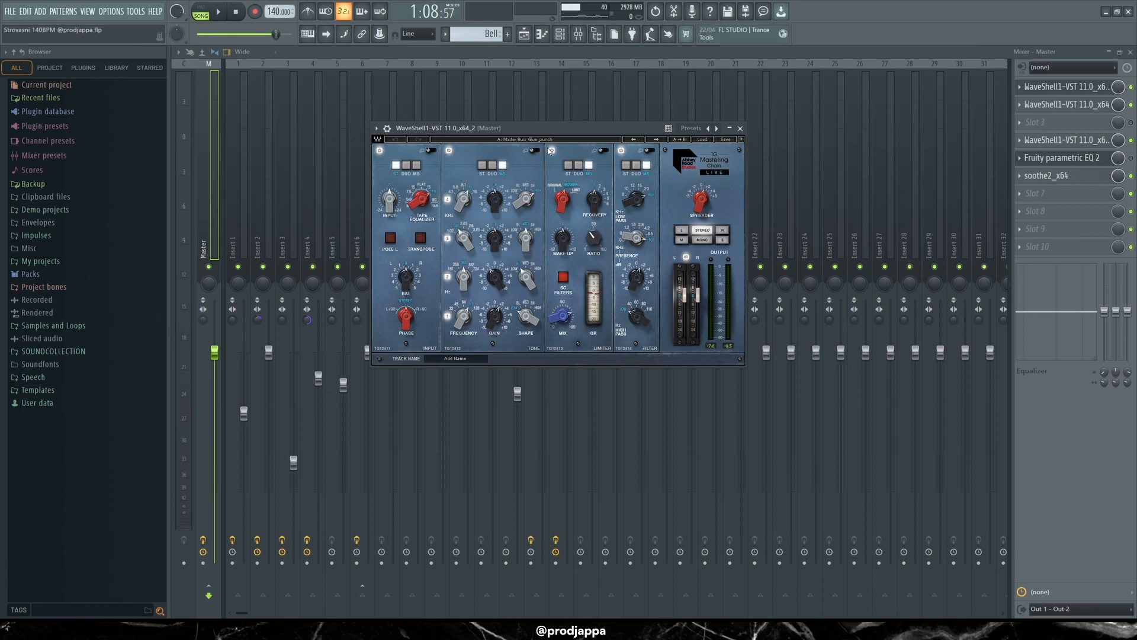
{"action": "left_click_drag", "start_coordinate": [575, 130], "coordinate": [578, 126]}
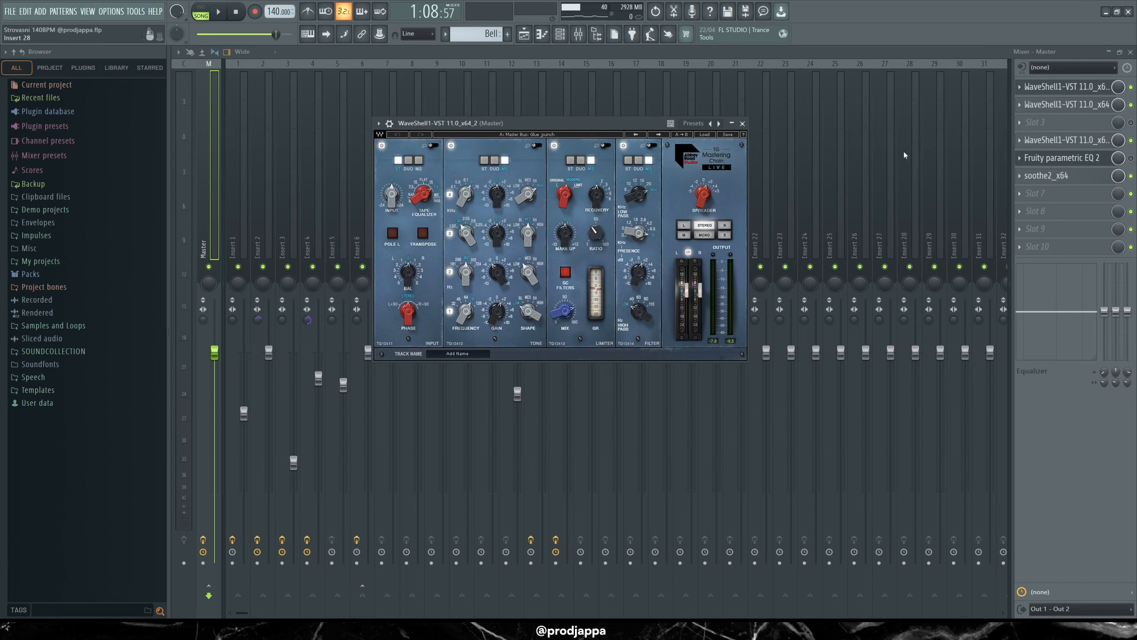
{"action": "left_click", "coordinate": [742, 124]}
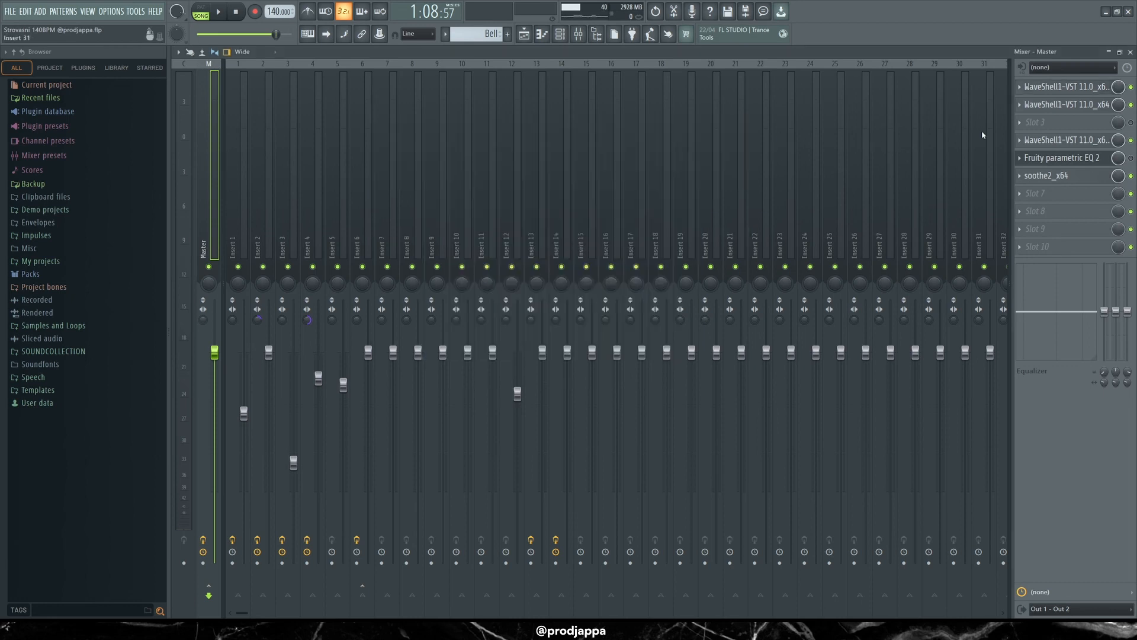
Step: Review the master track's J37 tape effect in slot 2 and its SoundShifter pitch effect in slot 4
{"action": "left_click", "coordinate": [1040, 107]}
{"action": "left_click_drag", "start_coordinate": [391, 141], "coordinate": [580, 141]}
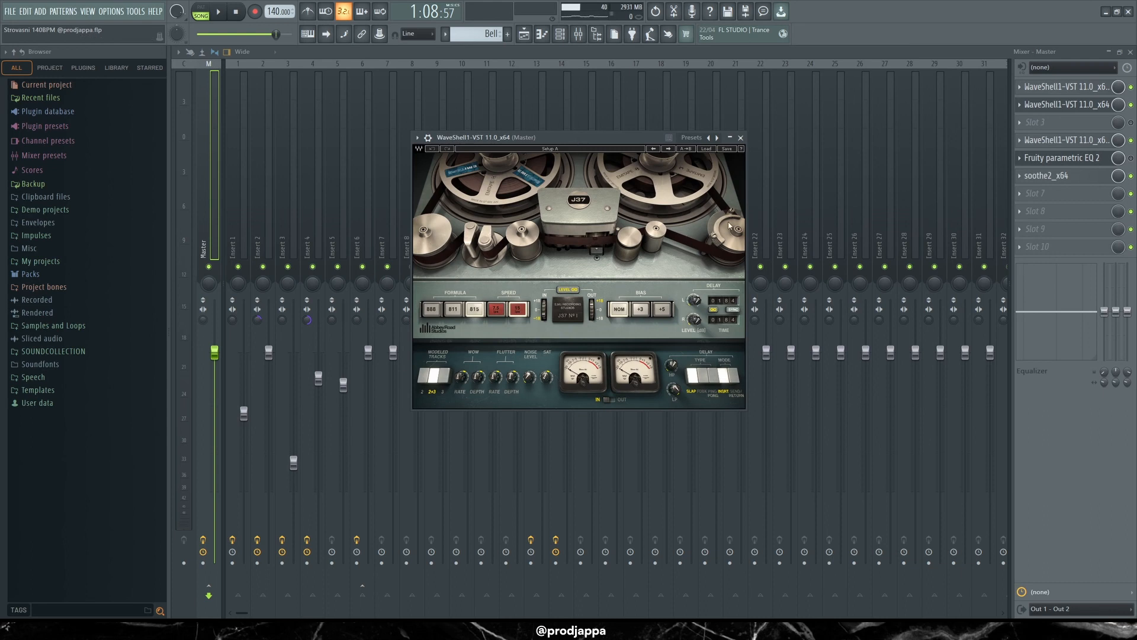
{"action": "left_click", "coordinate": [741, 137]}
{"action": "left_click", "coordinate": [1065, 141]}
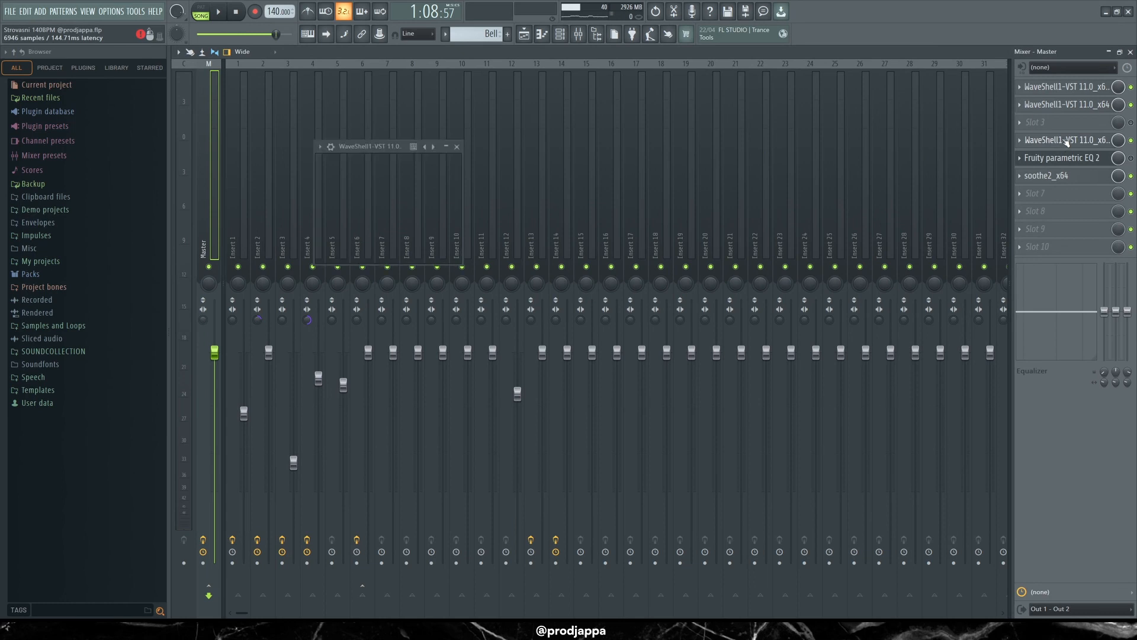
{"action": "left_click_drag", "start_coordinate": [381, 150], "coordinate": [565, 159]}
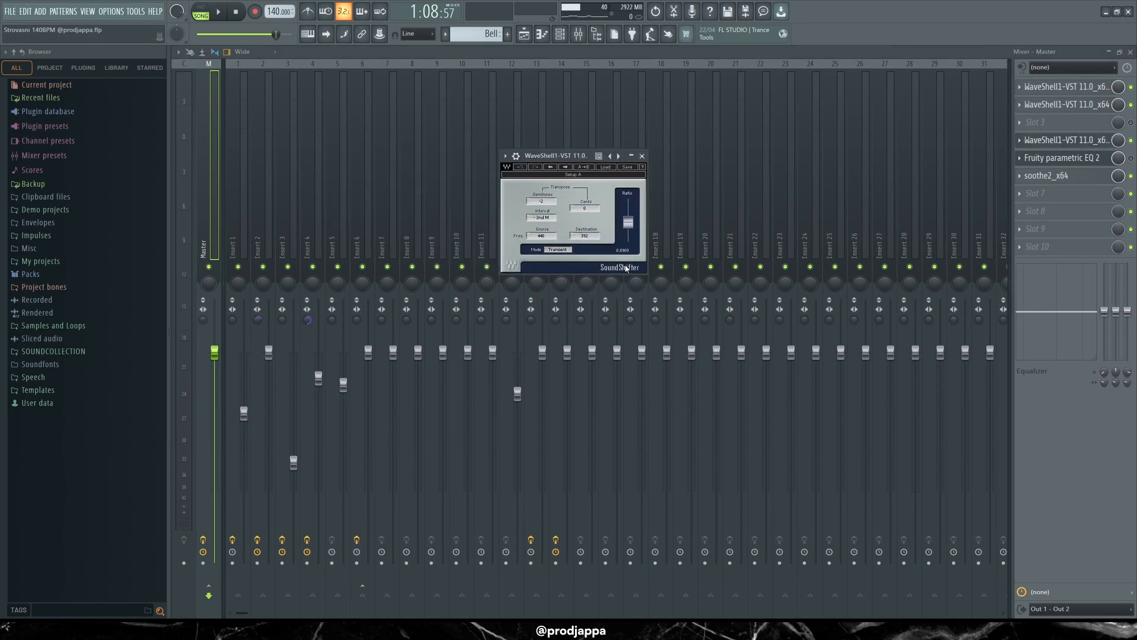
Step: Review the soothe2 settings in slot 6 of the master track and close the plugin window
{"action": "left_click", "coordinate": [1096, 180]}
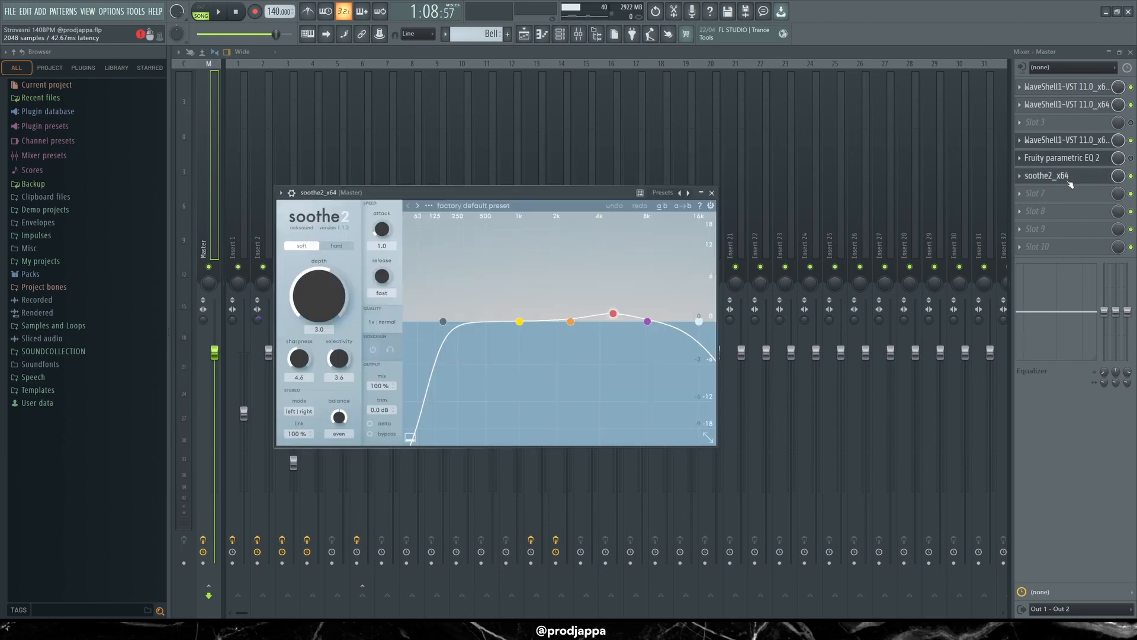
{"action": "left_click_drag", "start_coordinate": [537, 202], "coordinate": [610, 183]}
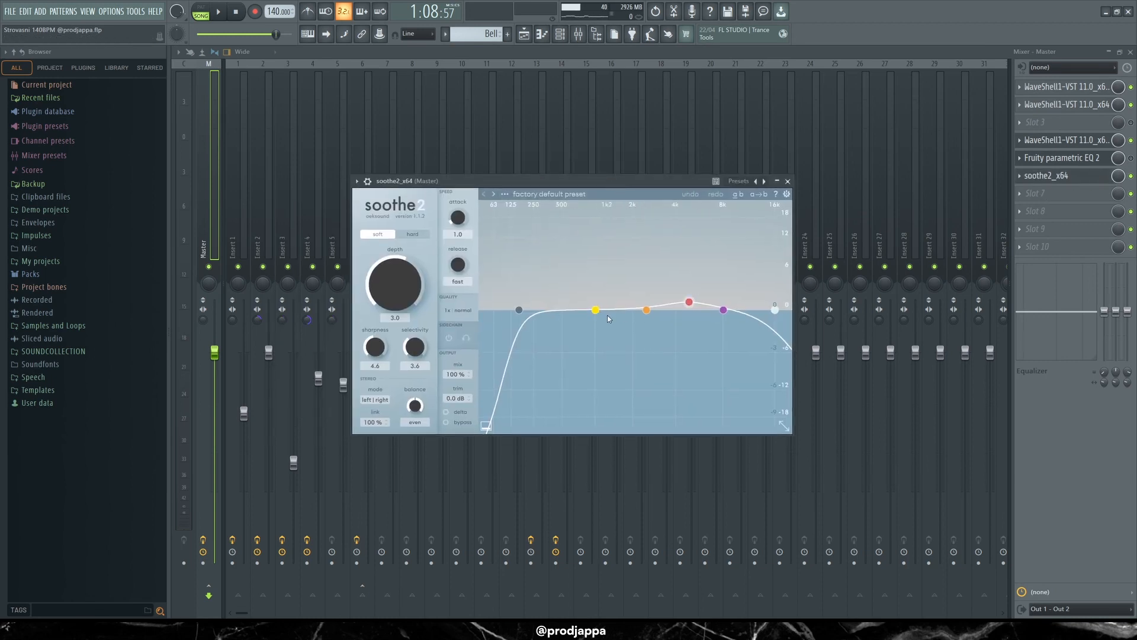
{"action": "left_click", "coordinate": [788, 182]}
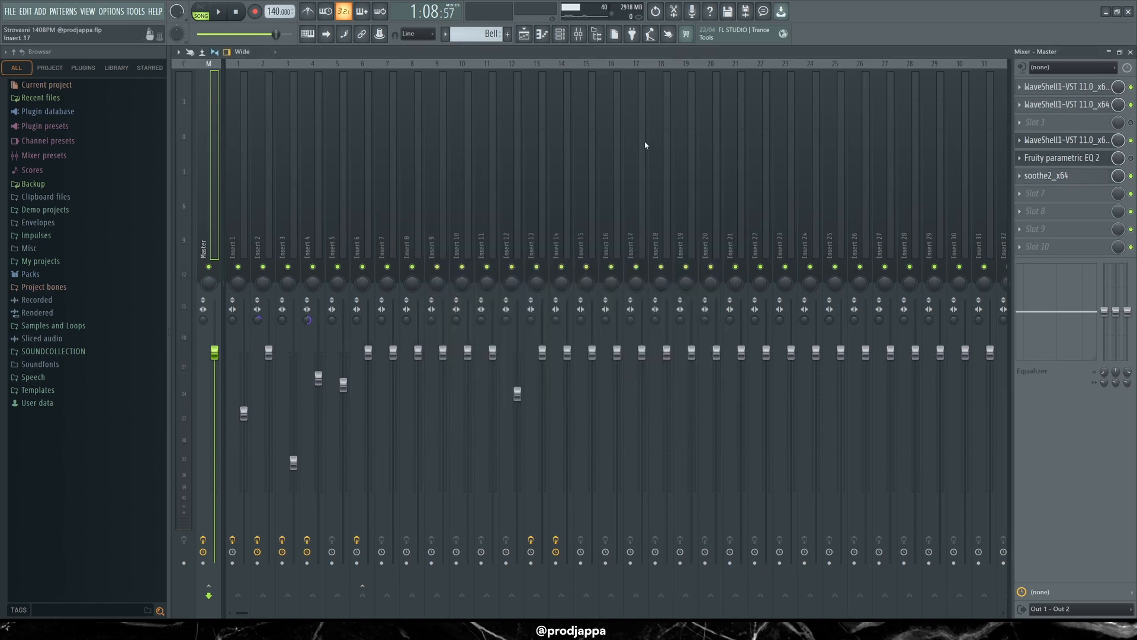
Step: Return to the playlist and unmute track 13 with the Insert 14 volume automation and track 14 with Pattern 5
{"action": "left_click", "coordinate": [524, 34]}
{"action": "scroll", "coordinate": [459, 223], "scroll_direction": "down", "scroll_amount": 6}
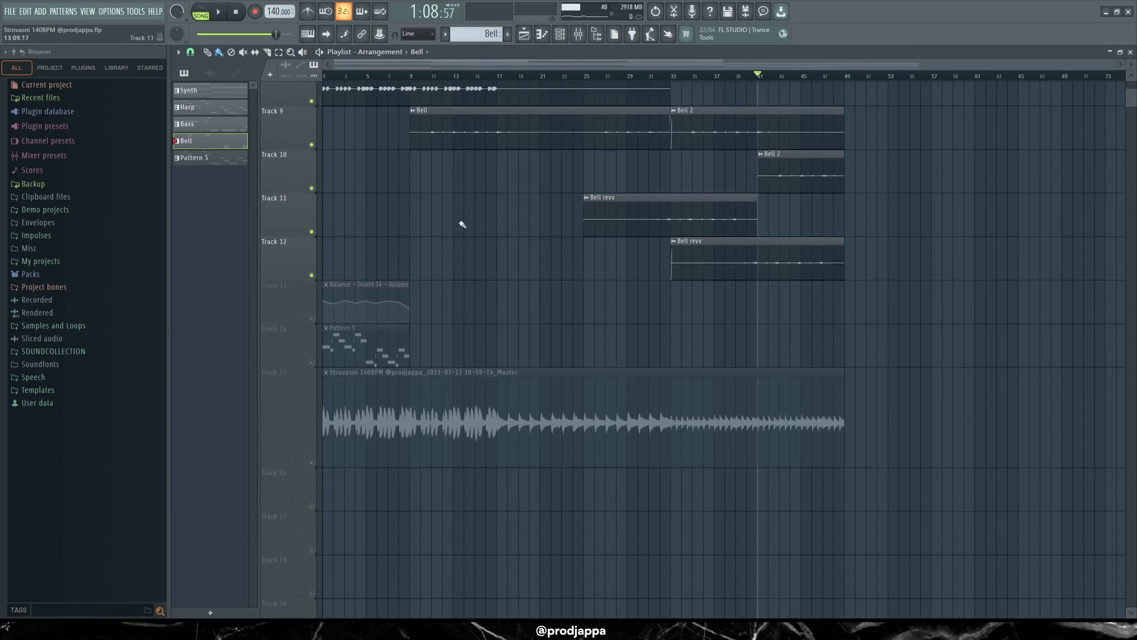
{"action": "mouse_move", "coordinate": [465, 65]}
{"action": "left_mouse_down"}
{"action": "mouse_move", "coordinate": [465, 89]}
{"action": "mouse_move", "coordinate": [462, 79]}
{"action": "left_mouse_up"}
{"action": "scroll", "coordinate": [462, 79], "scroll_direction": "up", "scroll_amount": 1}
{"action": "left_click", "coordinate": [313, 319]}
{"action": "left_click", "coordinate": [312, 362]}
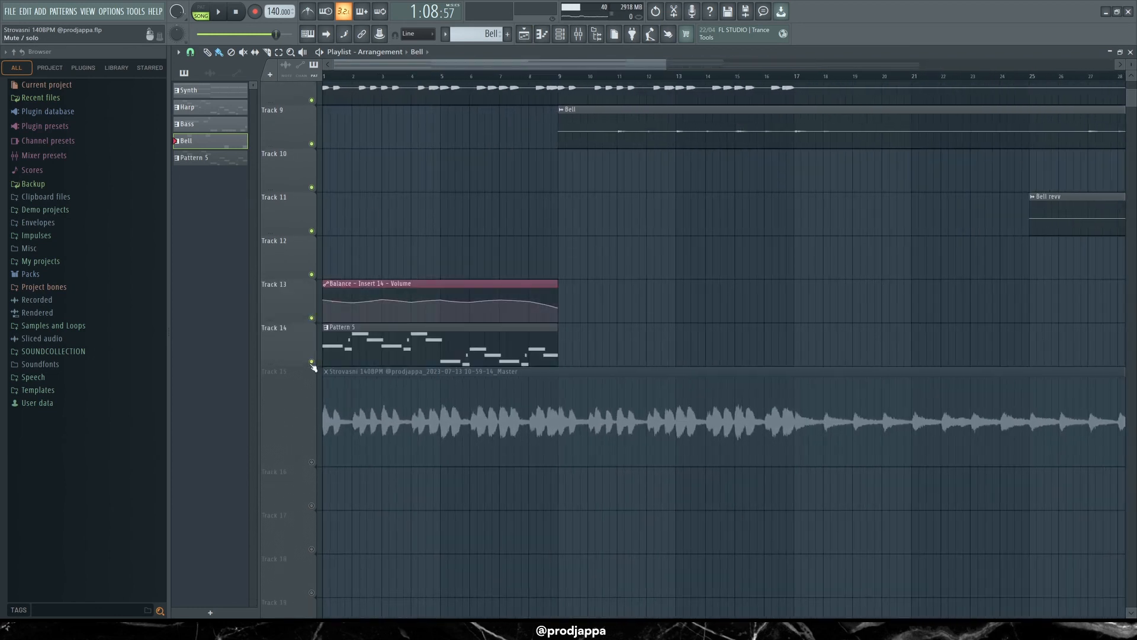
Step: Set the playhead to the start of the arrangement and examine the Pattern 5 notes in the piano roll
{"action": "left_click_drag", "start_coordinate": [365, 78], "coordinate": [324, 78]}
{"action": "scroll", "coordinate": [327, 79], "scroll_direction": "up", "scroll_amount": 2}
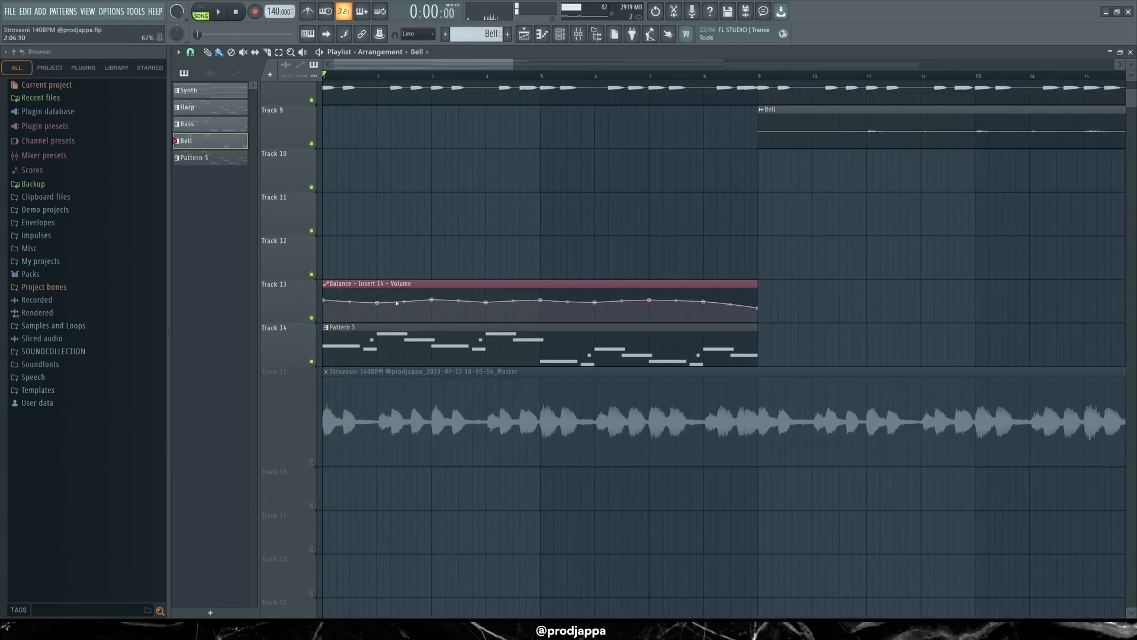
{"action": "double_click", "coordinate": [396, 331]}
{"action": "scroll", "coordinate": [429, 80], "scroll_direction": "down", "scroll_amount": 1}
{"action": "key", "text": "shift+Down"}
{"action": "key", "text": "shift+Down"}
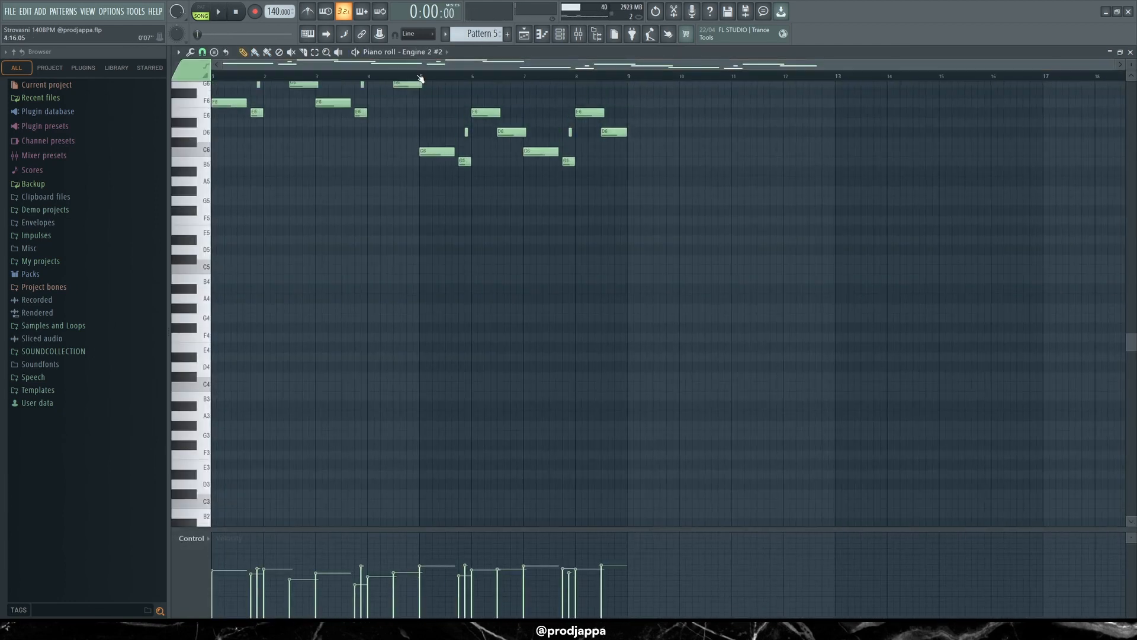
Step: Play the arrangement briefly from the playlist, then reopen Pattern 5 in the piano roll to recheck its notes
{"action": "key", "text": "F7"}
{"action": "key", "text": "space"}
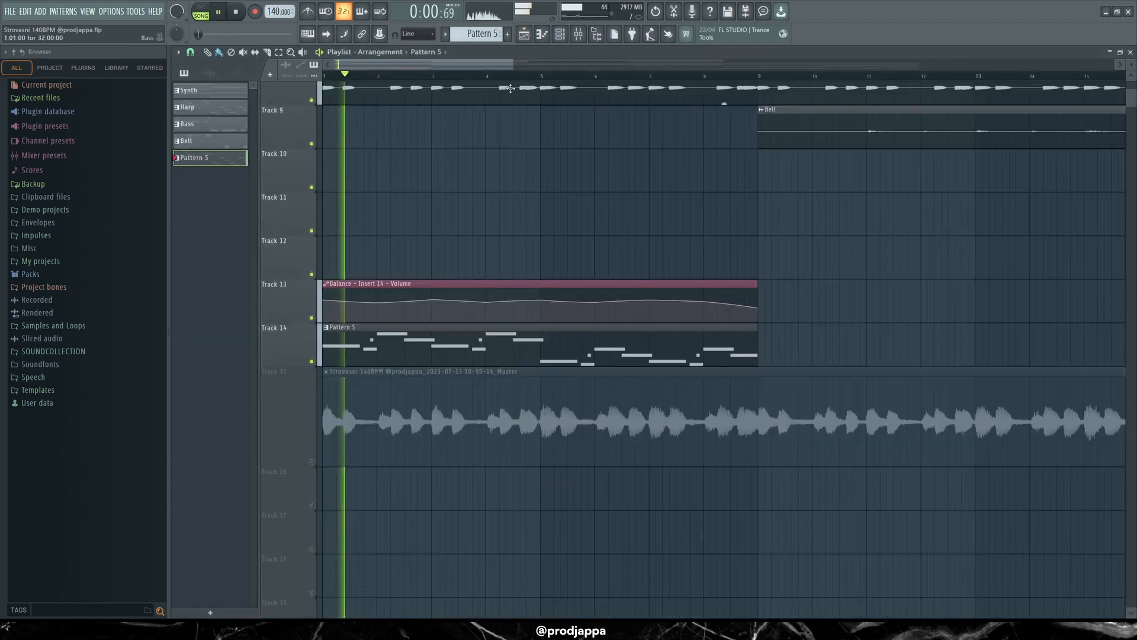
{"action": "double_click", "coordinate": [411, 334]}
{"action": "scroll", "coordinate": [444, 325], "scroll_direction": "up", "scroll_amount": 3}
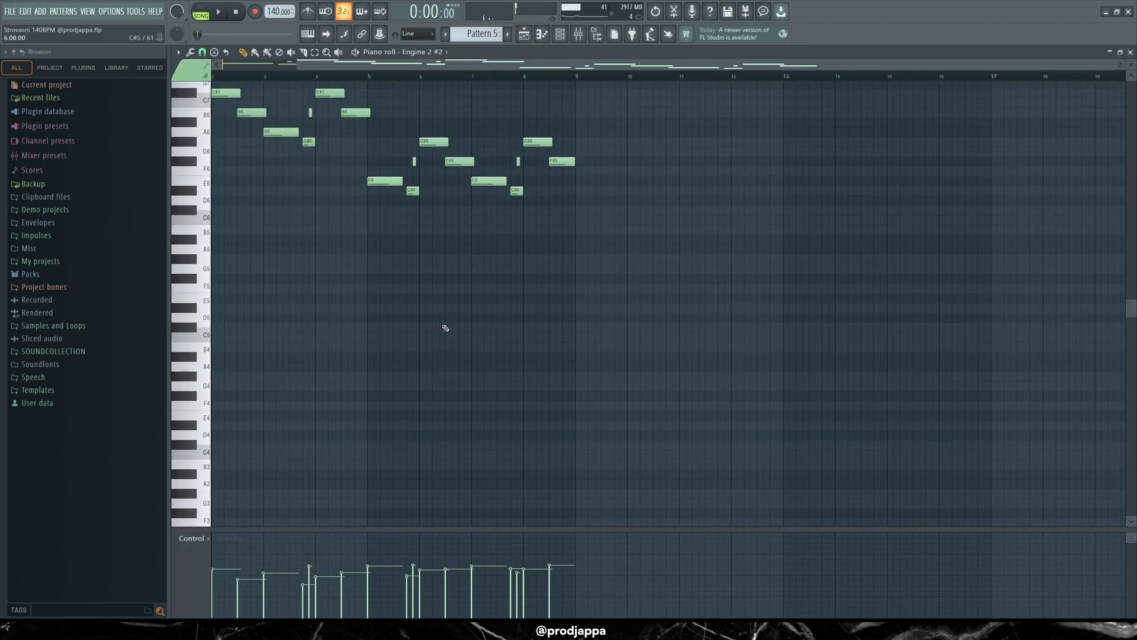
Step: Return to the playlist, play the arrangement from bar 1 past the Bell clip's entry at bar 9, and stop playback
{"action": "key", "text": "F7"}
{"action": "key", "text": "space"}
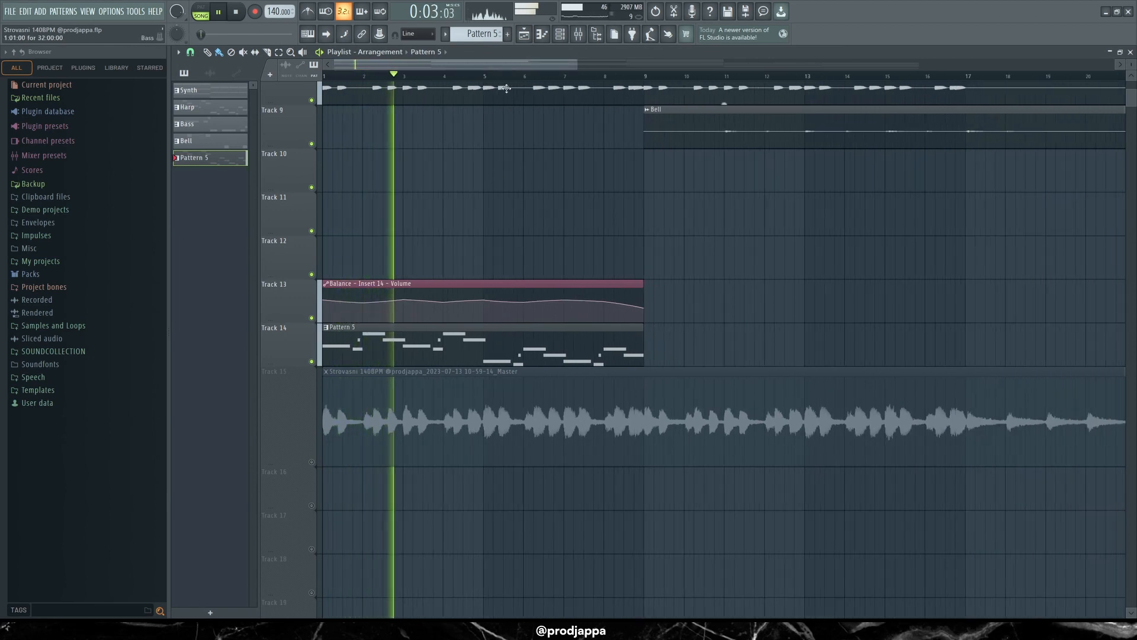
{"action": "scroll", "coordinate": [545, 169], "scroll_direction": "down", "scroll_amount": 2}
{"action": "scroll", "coordinate": [659, 305], "scroll_direction": "up", "scroll_amount": 4}
{"action": "scroll", "coordinate": [599, 153], "scroll_direction": "down", "scroll_amount": 2}
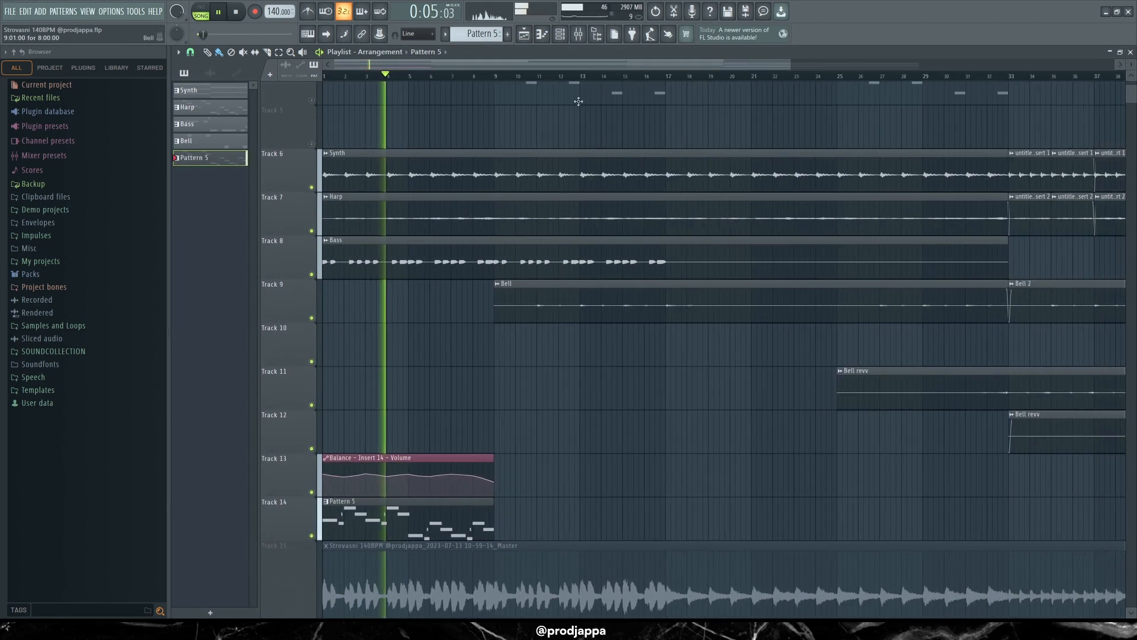
{"action": "scroll", "coordinate": [599, 153], "scroll_direction": "down", "scroll_amount": 1}
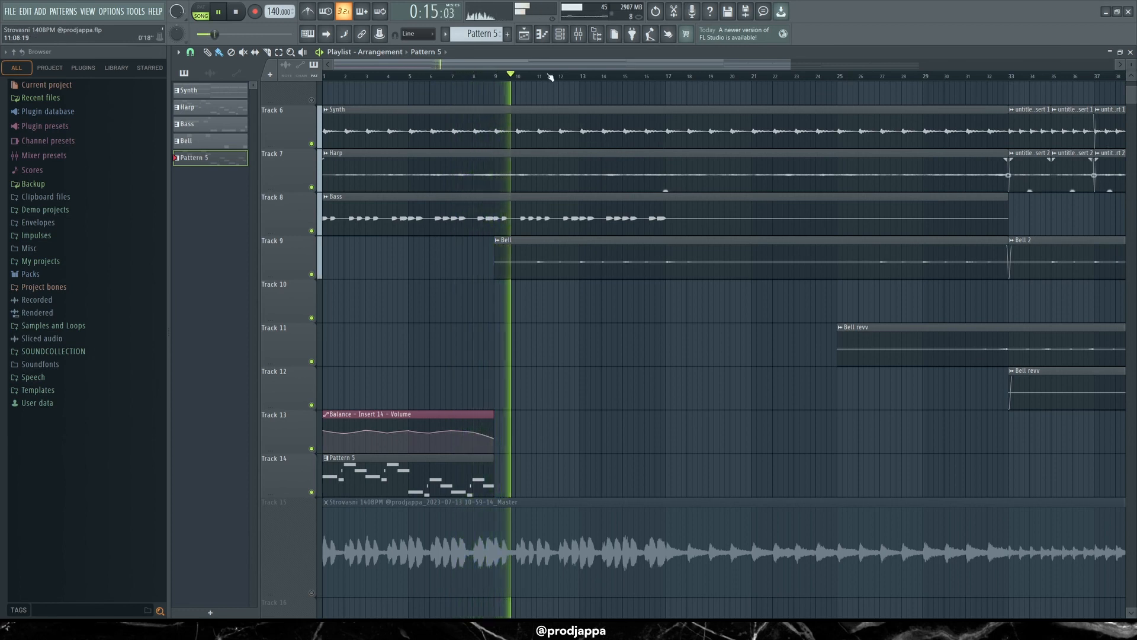
{"action": "scroll", "coordinate": [549, 65], "scroll_direction": "up", "scroll_amount": 2}
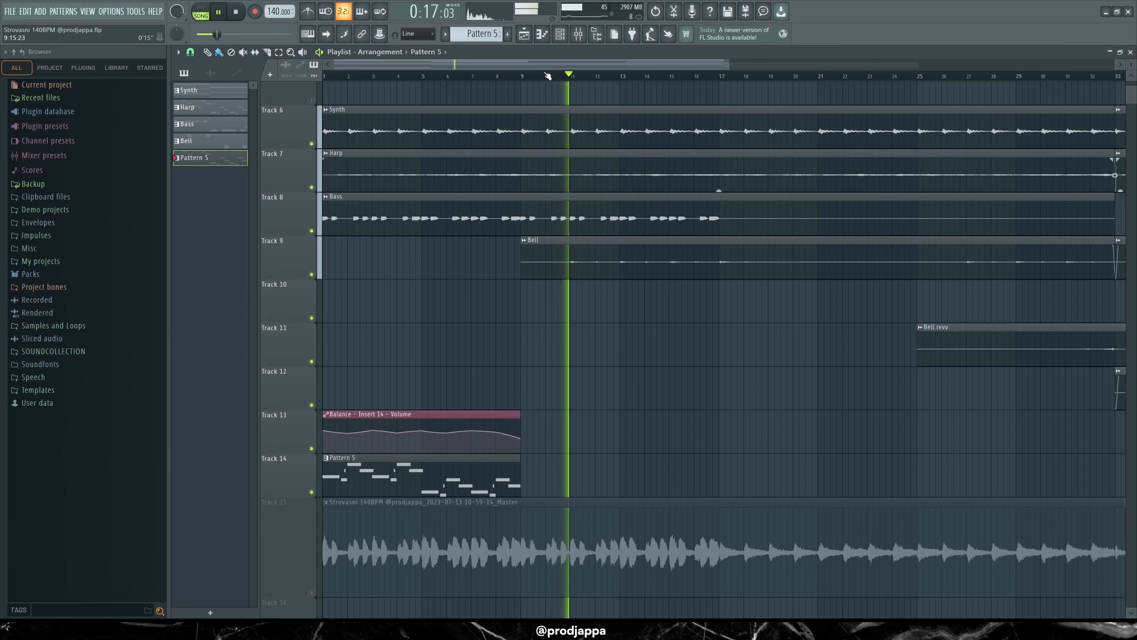
{"action": "key", "text": "space"}
Step: Look over the full arrangement again, from the audio tracks to Pattern 5 and the rendered master clip
{"action": "scroll", "coordinate": [546, 76], "scroll_direction": "up", "scroll_amount": 1}
{"action": "scroll", "coordinate": [647, 393], "scroll_direction": "down", "scroll_amount": 3}
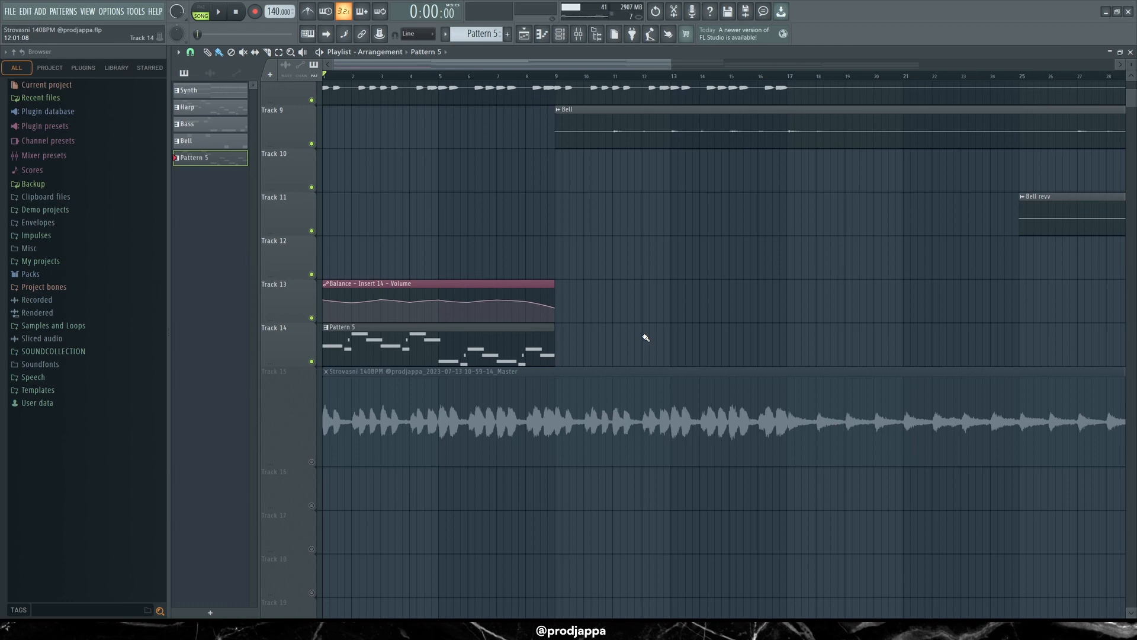
{"action": "scroll", "coordinate": [645, 337], "scroll_direction": "up", "scroll_amount": 1}
{"action": "scroll", "coordinate": [829, 190], "scroll_direction": "down", "scroll_amount": 2}
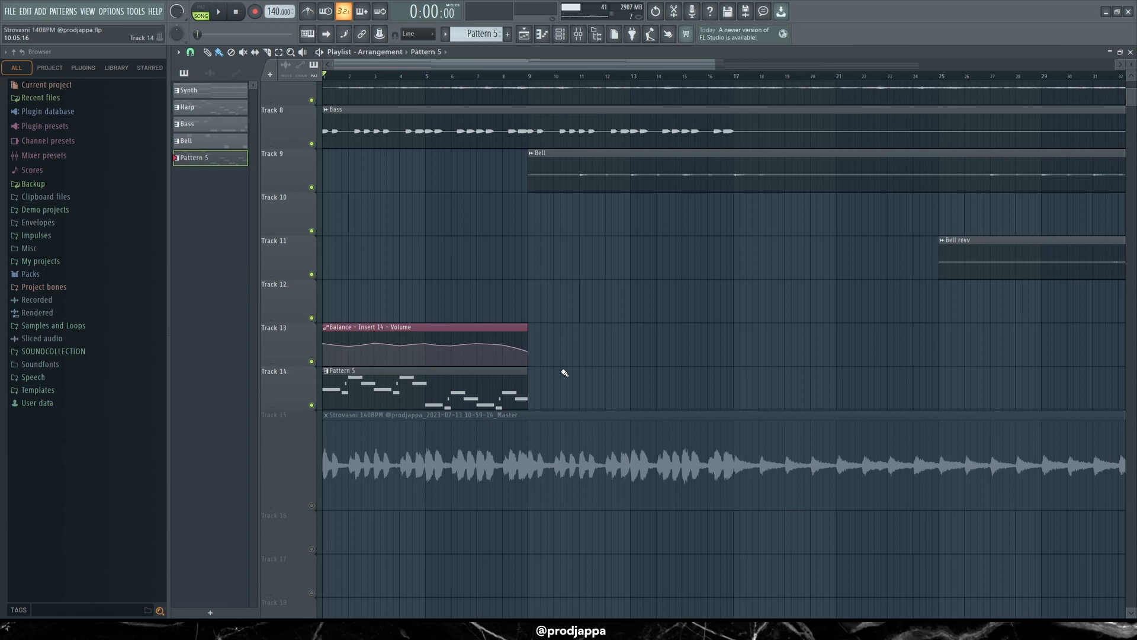
{"action": "mouse_move", "coordinate": [631, 65]}
{"action": "left_mouse_down"}
{"action": "mouse_move", "coordinate": [631, 51]}
{"action": "mouse_move", "coordinate": [636, 83]}
{"action": "left_mouse_up"}
{"action": "scroll", "coordinate": [642, 363], "scroll_direction": "up", "scroll_amount": 3}
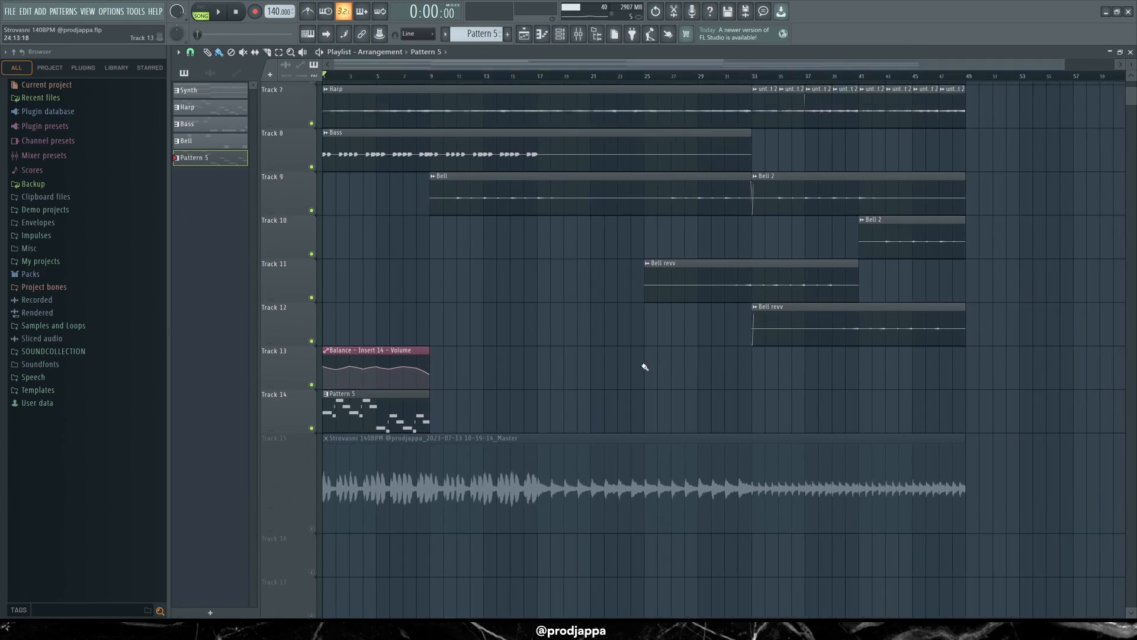
{"action": "scroll", "coordinate": [644, 369], "scroll_direction": "up", "scroll_amount": 2}
{"action": "scroll", "coordinate": [626, 388], "scroll_direction": "down", "scroll_amount": 8}
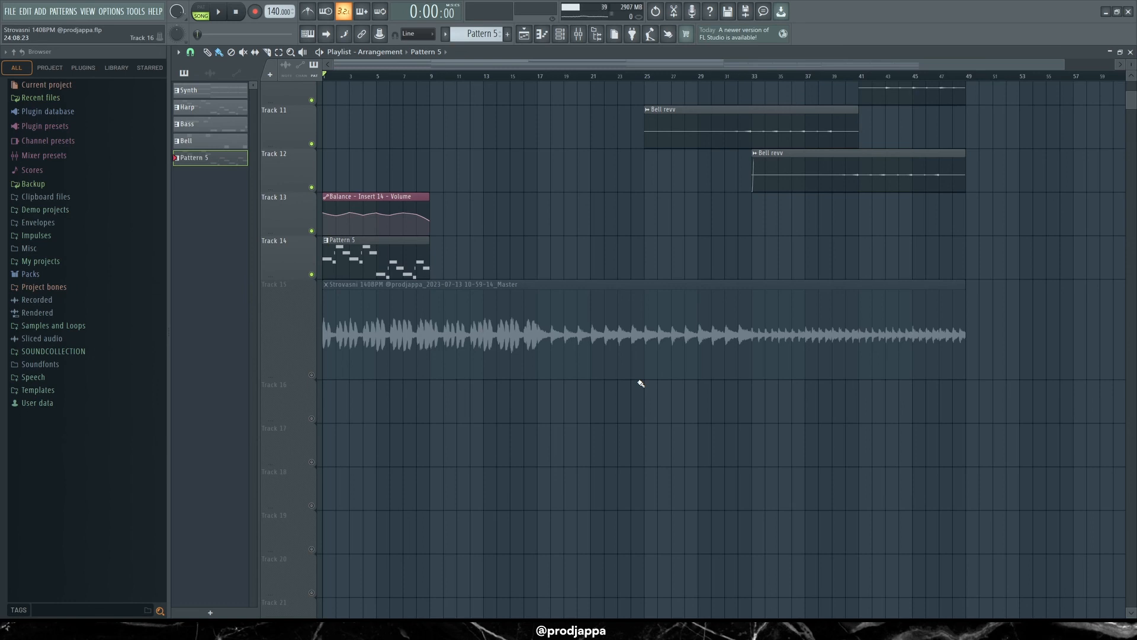
{"action": "scroll", "coordinate": [584, 77], "scroll_direction": "up", "scroll_amount": 3}
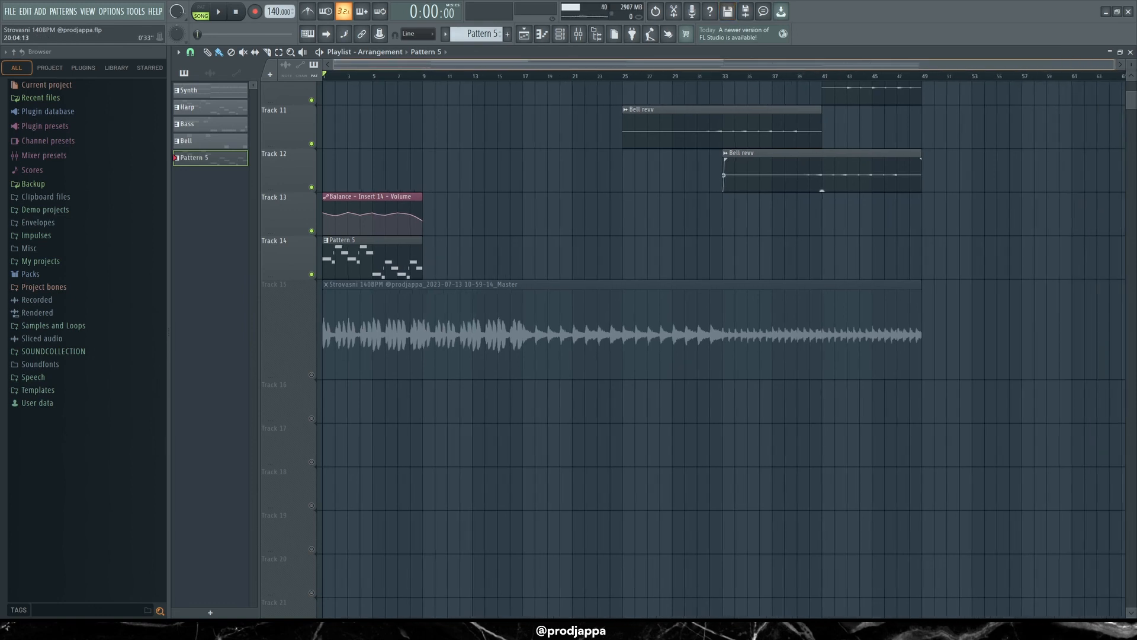